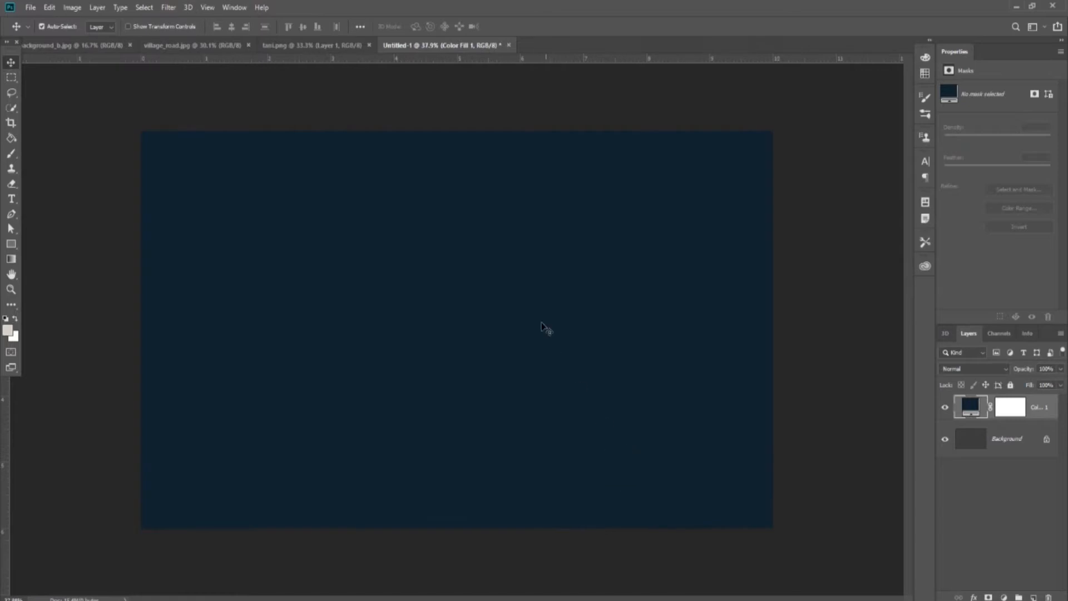
Copy the village_road.jpg photo into the Untitled-1 document as a new layer
{"action": "left_click", "coordinate": [200, 49]}
{"action": "scroll", "coordinate": [373, 262], "scroll_direction": "down", "scroll_amount": 3}
{"action": "left_click_drag", "start_coordinate": [451, 325], "coordinate": [475, 340]}
Transform the village road photo to span the canvas width and squash it into the lower half, about 10.31 by 3.16 in
{"action": "key", "text": "ctrl+t"}
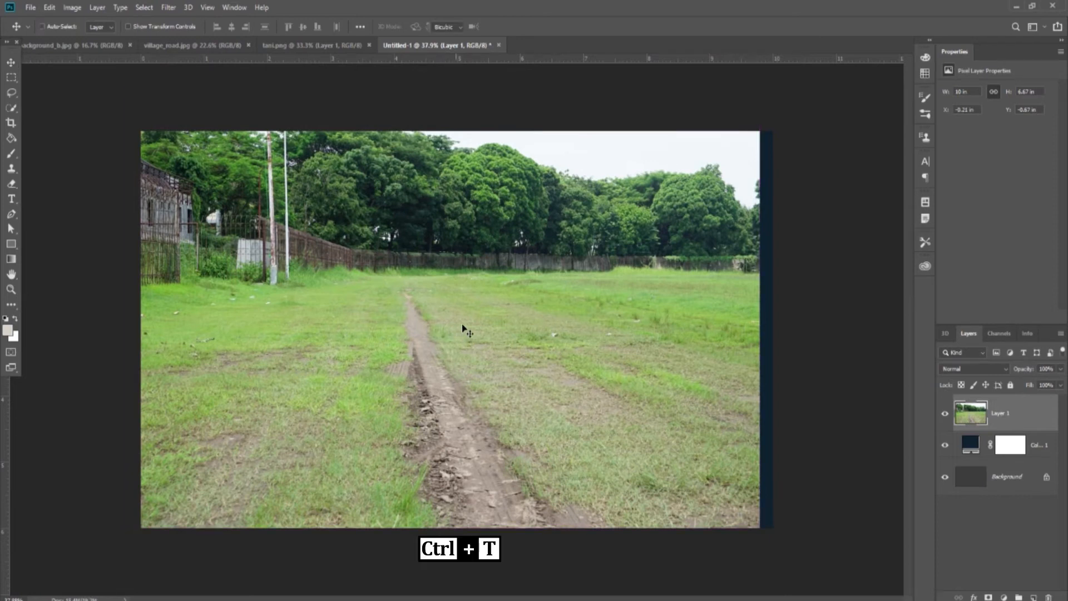
{"action": "left_click_drag", "start_coordinate": [572, 324], "coordinate": [585, 325]}
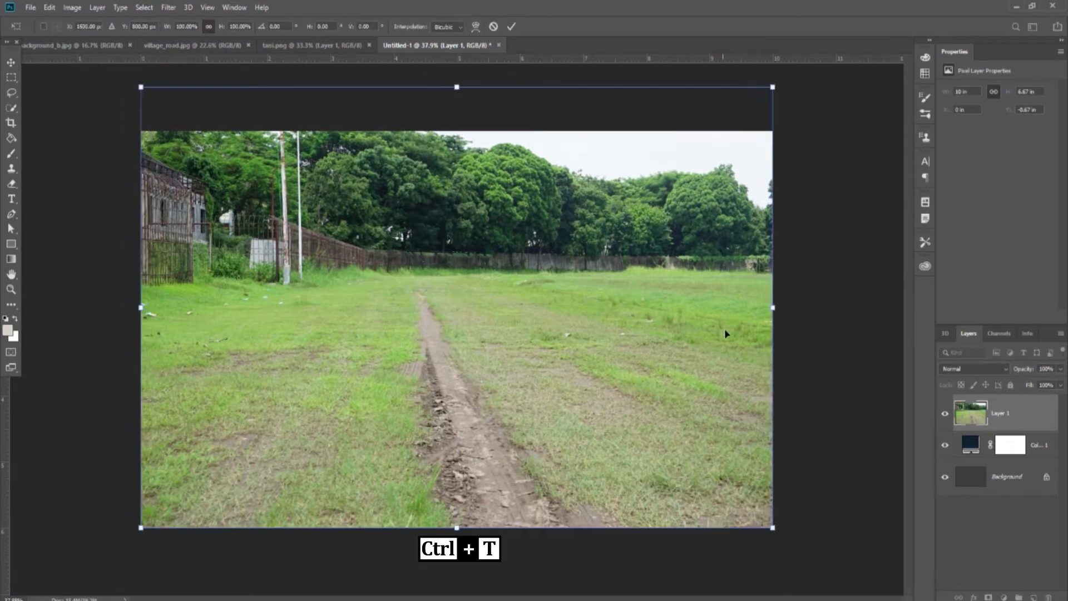
{"action": "left_click_drag", "start_coordinate": [773, 308], "coordinate": [779, 308]}
{"action": "left_click_drag", "start_coordinate": [141, 307], "coordinate": [128, 307]}
{"action": "left_click_drag", "start_coordinate": [449, 86], "coordinate": [452, 320]}
{"action": "scroll", "coordinate": [532, 365], "scroll_direction": "down", "scroll_amount": 1}
{"action": "left_click", "coordinate": [512, 27]}
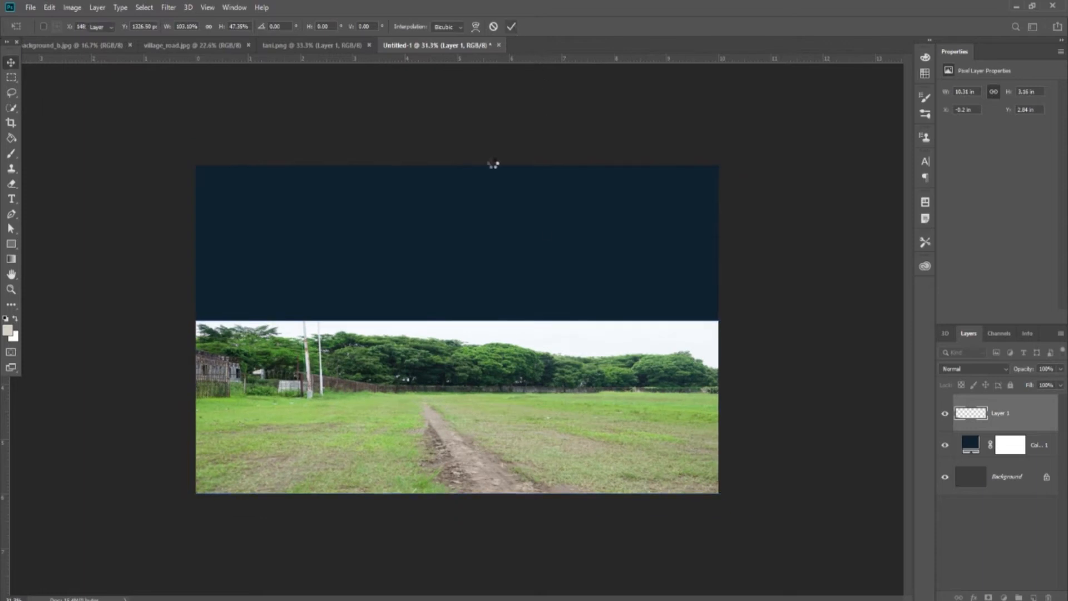
{"action": "scroll", "coordinate": [494, 465], "scroll_direction": "up", "scroll_amount": 2}
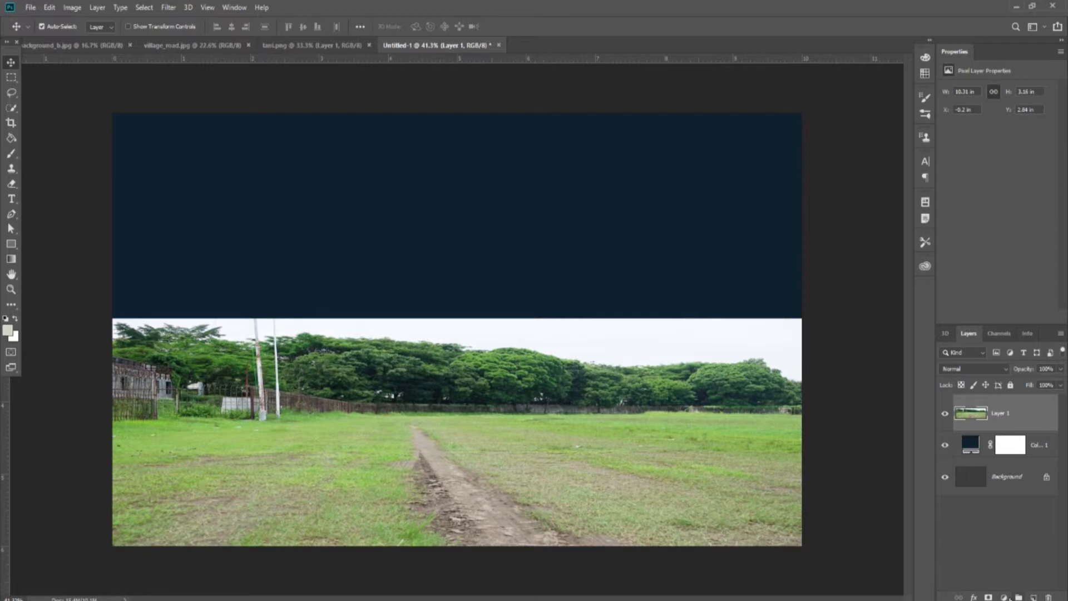
Add a layer mask to the road photo and fade out its sky and trees with black-to-transparent gradients, leaving only the grass field
{"action": "left_click", "coordinate": [988, 598]}
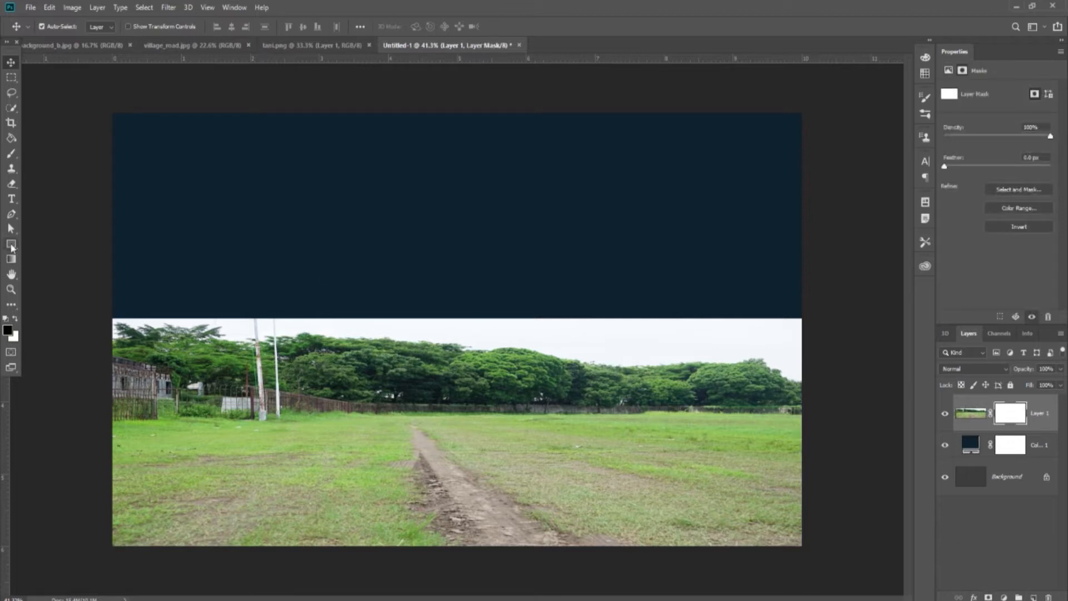
{"action": "left_click", "coordinate": [12, 262]}
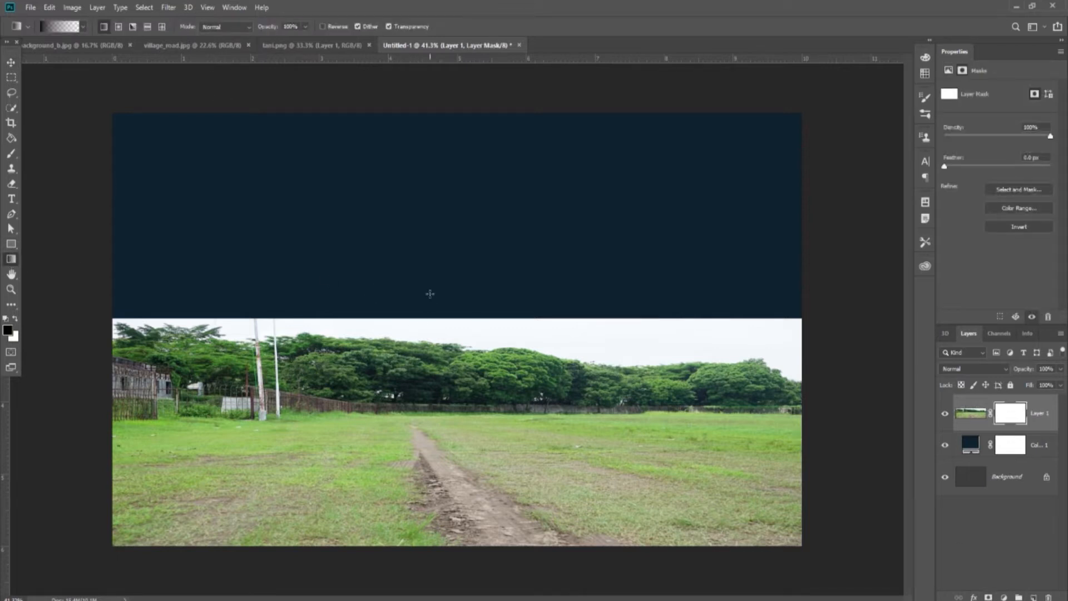
{"action": "left_click_drag", "start_coordinate": [433, 429], "coordinate": [435, 424]}
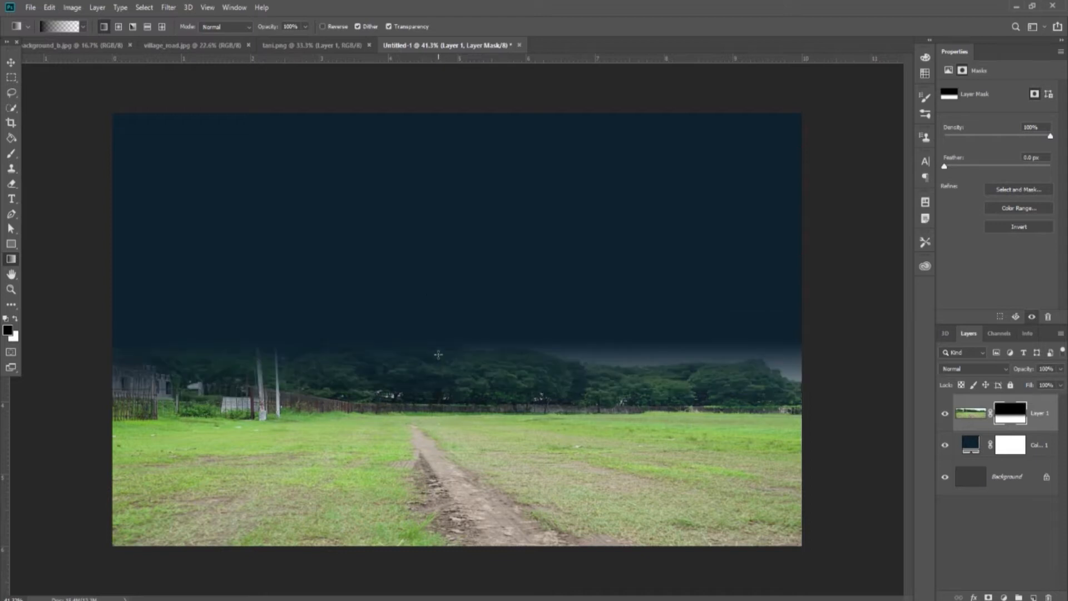
{"action": "left_click_drag", "start_coordinate": [436, 361], "coordinate": [439, 466]}
{"action": "left_click_drag", "start_coordinate": [438, 398], "coordinate": [442, 443]}
{"action": "scroll", "coordinate": [462, 421], "scroll_direction": "down", "scroll_amount": 2}
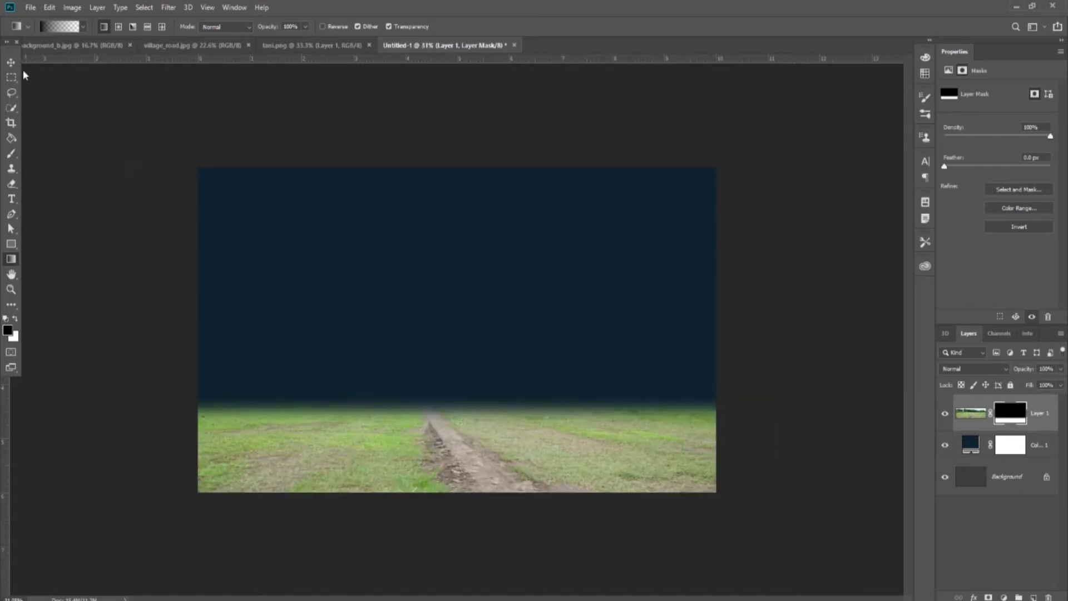
Apply the layer mask permanently to the road photo's layer
{"action": "left_click", "coordinate": [11, 62]}
{"action": "scroll", "coordinate": [534, 389], "scroll_direction": "down", "scroll_amount": 1}
{"action": "scroll", "coordinate": [543, 399], "scroll_direction": "up", "scroll_amount": 2}
{"action": "scroll", "coordinate": [543, 399], "scroll_direction": "down", "scroll_amount": 2}
{"action": "right_click", "coordinate": [1008, 414]}
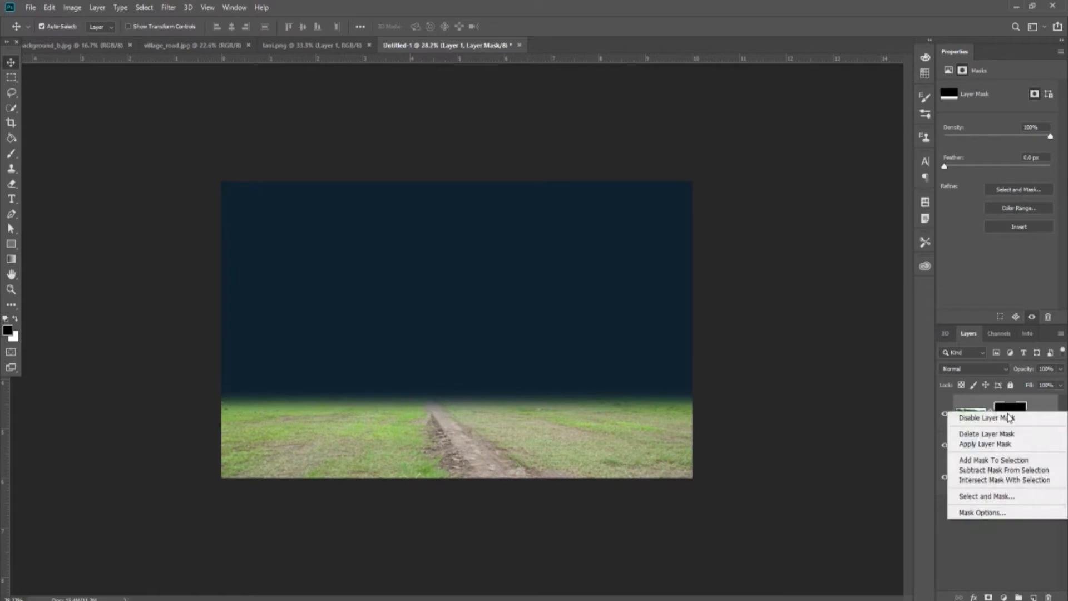
{"action": "left_click", "coordinate": [996, 442]}
{"action": "scroll", "coordinate": [579, 433], "scroll_direction": "down", "scroll_amount": 2}
{"action": "scroll", "coordinate": [577, 431], "scroll_direction": "up", "scroll_amount": 3}
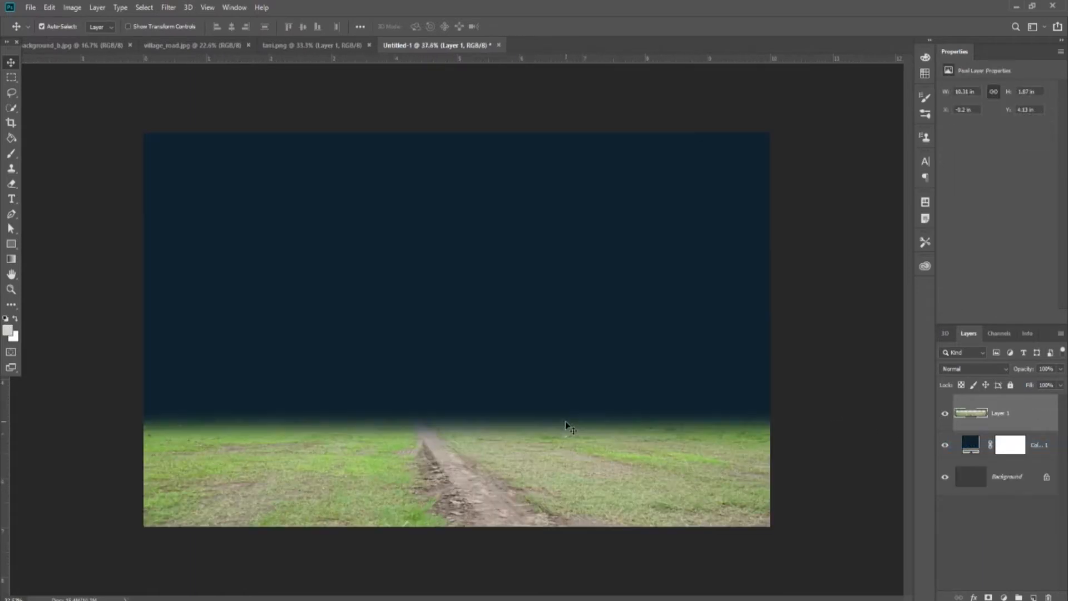
{"action": "scroll", "coordinate": [565, 422], "scroll_direction": "down", "scroll_amount": 1}
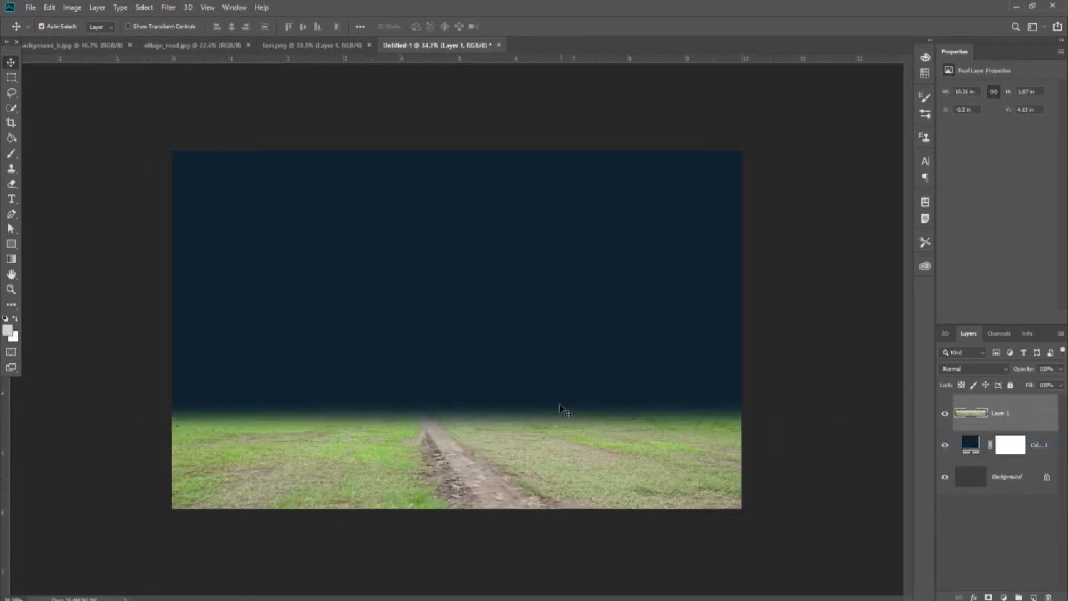
Copy the foggy field background photo into the Untitled-1 document as a new layer
{"action": "left_click", "coordinate": [77, 45]}
{"action": "left_click_drag", "start_coordinate": [473, 273], "coordinate": [479, 320]}
{"action": "scroll", "coordinate": [479, 331], "scroll_direction": "down", "scroll_amount": 2}
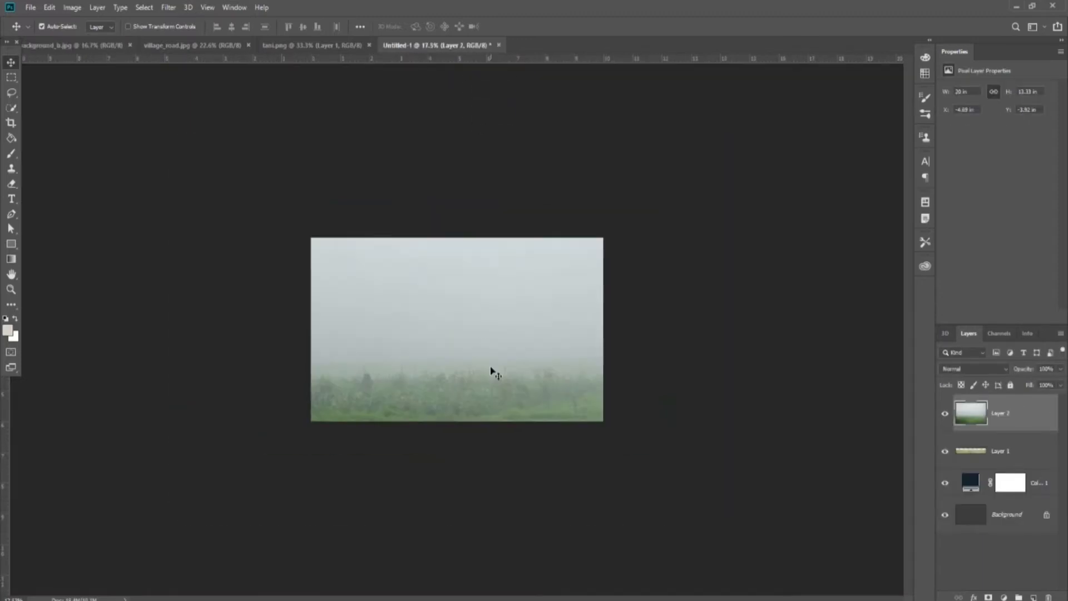
Scale the foggy field photo down to cover just the canvas, about 10.17 by 6.32 in
{"action": "key", "text": "ctrl+t"}
{"action": "left_click_drag", "start_coordinate": [759, 530], "coordinate": [622, 432]}
{"action": "left_click_drag", "start_coordinate": [618, 322], "coordinate": [605, 326]}
{"action": "left_click_drag", "start_coordinate": [457, 213], "coordinate": [457, 228]}
{"action": "left_click_drag", "start_coordinate": [457, 431], "coordinate": [457, 421]}
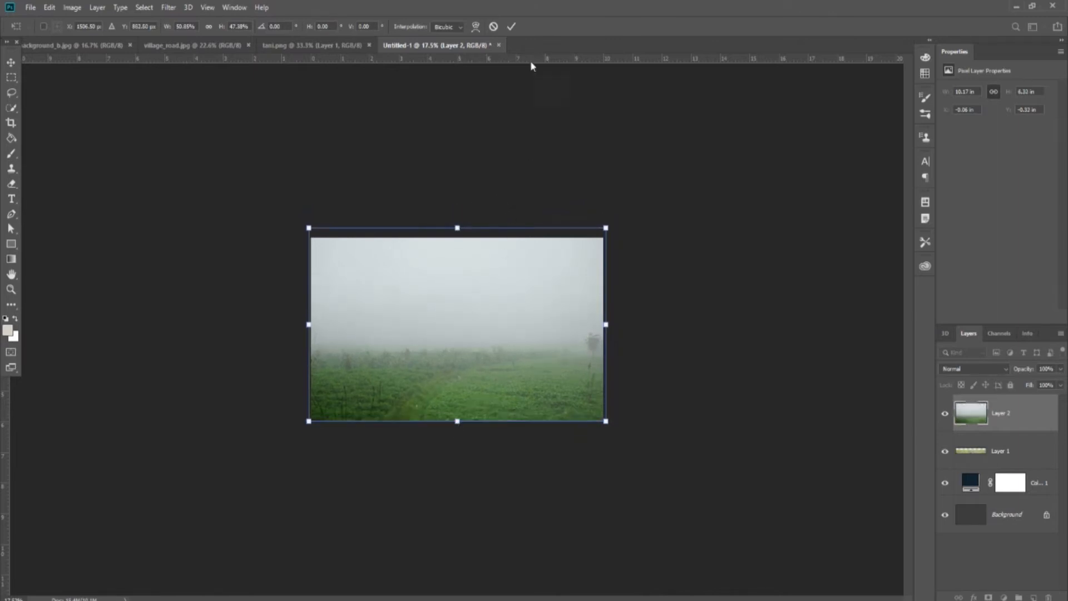
{"action": "left_click", "coordinate": [510, 27]}
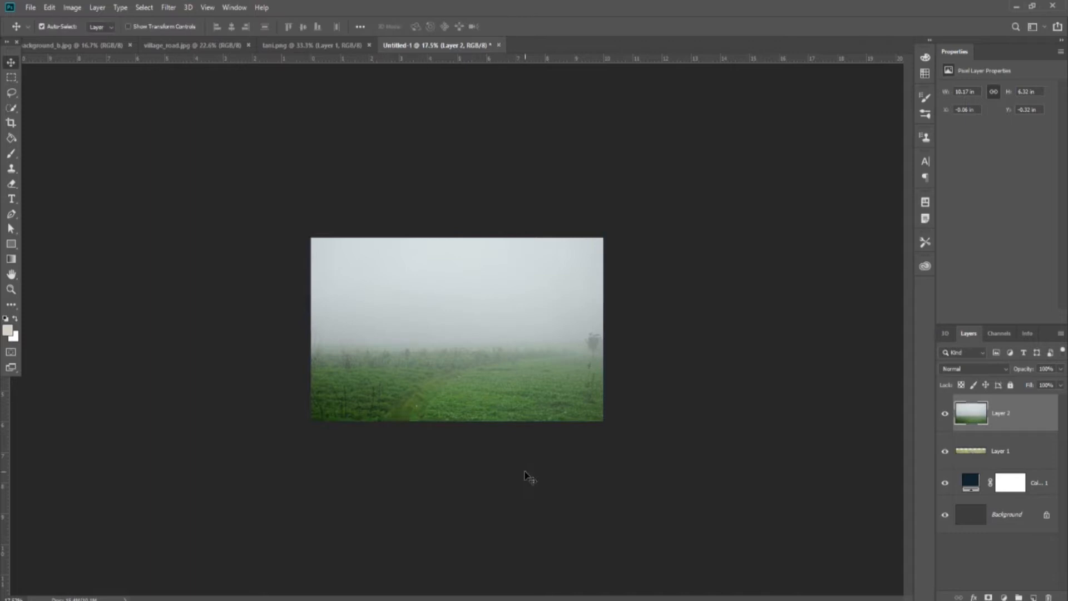
Place the foggy field layer below the grass road layer, set its blend mode to Multiply, and compare it hidden and shown
{"action": "scroll", "coordinate": [534, 461], "scroll_direction": "up", "scroll_amount": 3}
{"action": "left_click_drag", "start_coordinate": [1022, 422], "coordinate": [1021, 466]}
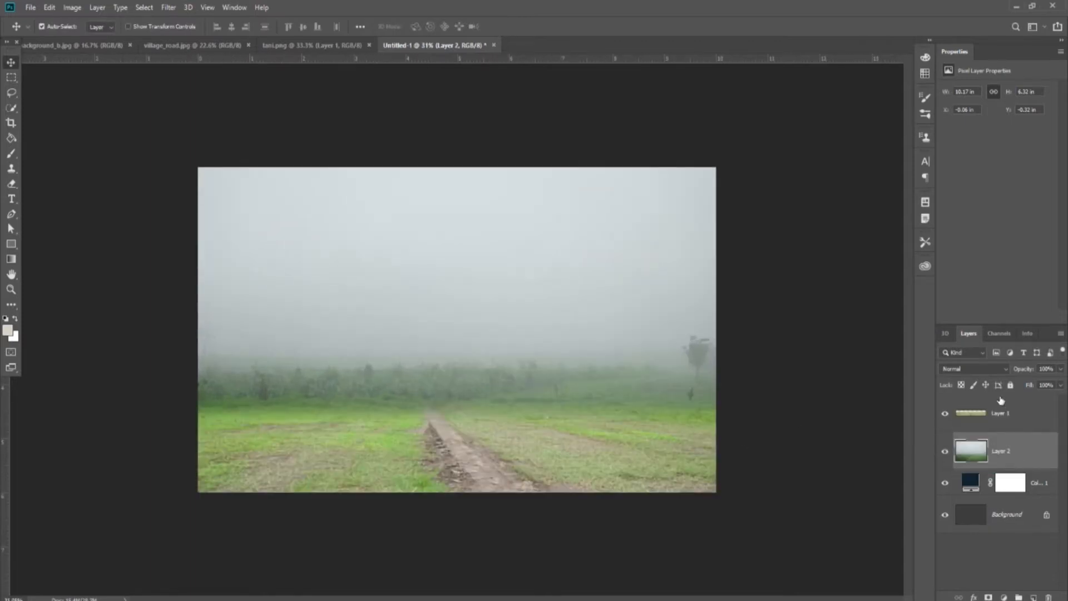
{"action": "left_click", "coordinate": [979, 369]}
{"action": "left_click", "coordinate": [996, 356]}
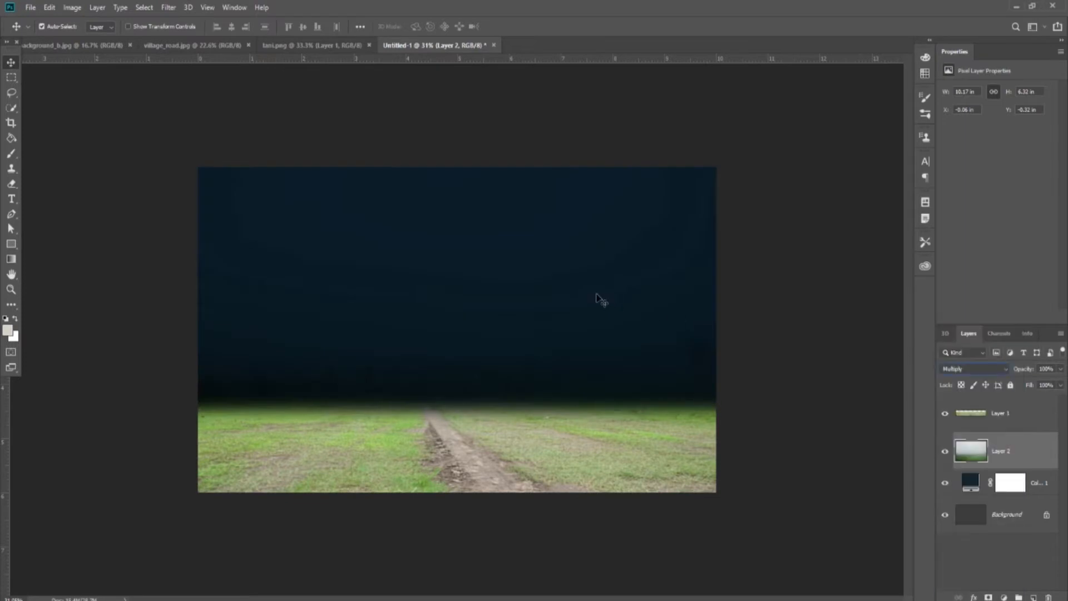
{"action": "left_click", "coordinate": [944, 451]}
{"action": "left_click", "coordinate": [945, 452]}
{"action": "scroll", "coordinate": [517, 349], "scroll_direction": "down", "scroll_amount": 4}
{"action": "scroll", "coordinate": [560, 416], "scroll_direction": "up", "scroll_amount": 5}
{"action": "scroll", "coordinate": [559, 415], "scroll_direction": "down", "scroll_amount": 2}
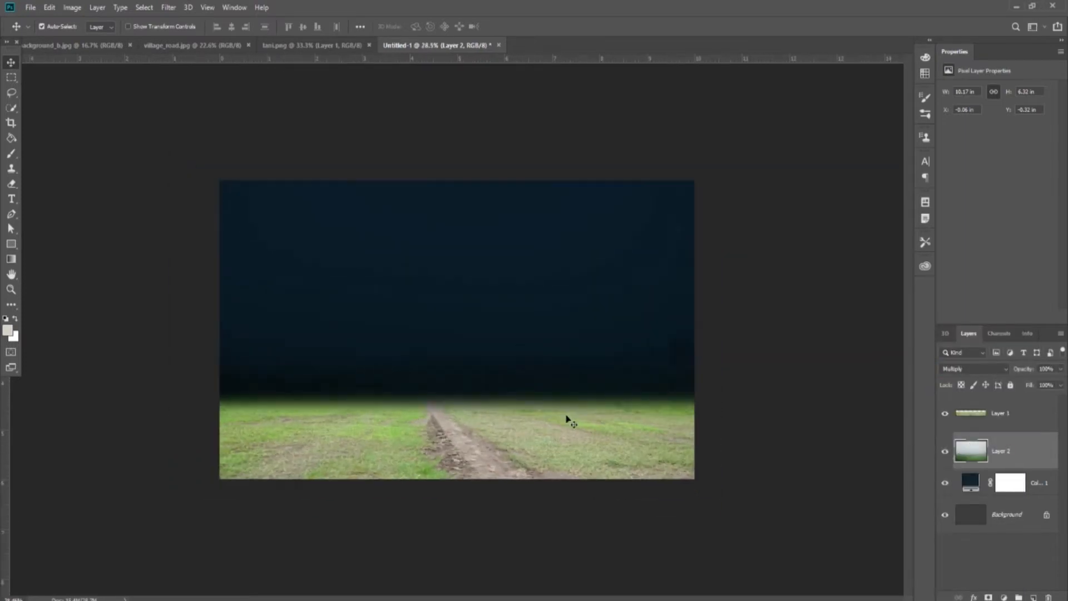
Add an empty layer above the foggy field layer and set the foreground colour to black, 000000
{"action": "left_click", "coordinate": [1032, 597]}
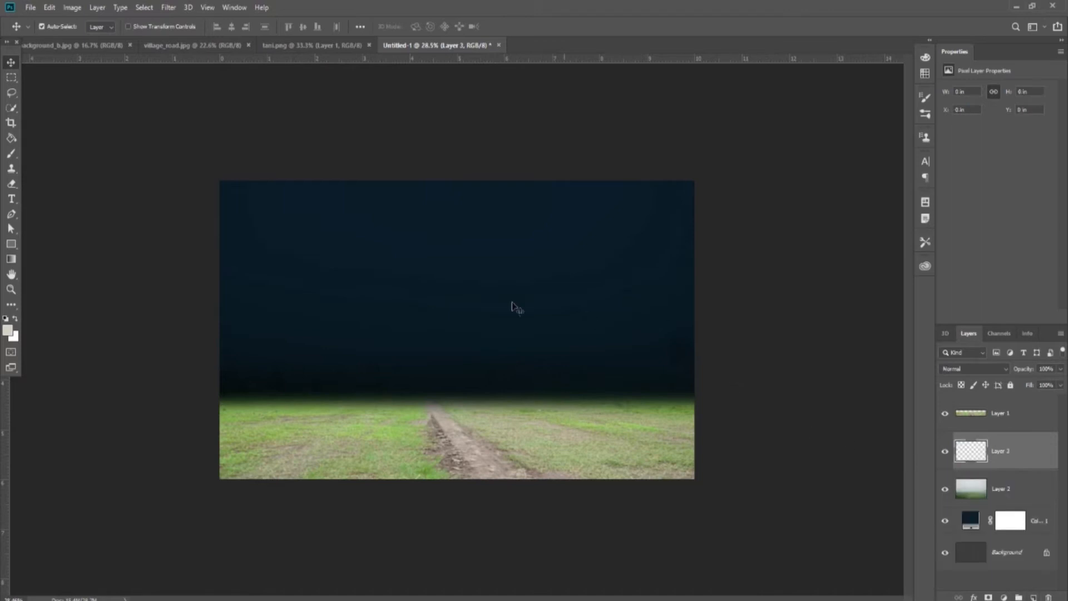
{"action": "left_click", "coordinate": [11, 304]}
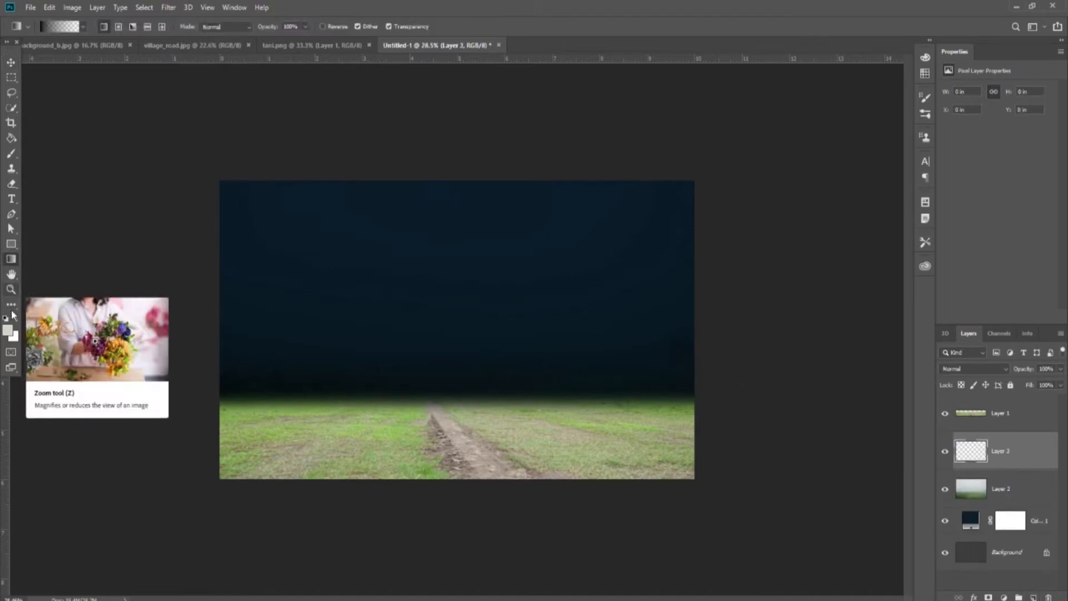
{"action": "left_click", "coordinate": [7, 330]}
{"action": "left_click", "coordinate": [725, 315]}
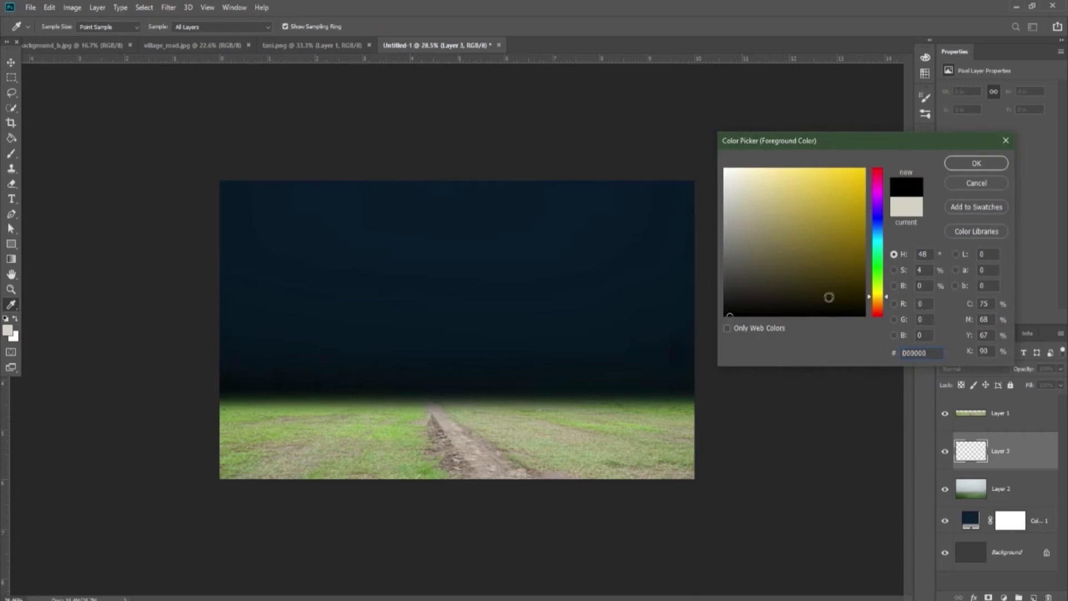
{"action": "left_click", "coordinate": [991, 163]}
Darken the upper sky on the new layer with a black-to-transparent gradient running from above the canvas down to about its middle
{"action": "key", "text": "g"}
{"action": "scroll", "coordinate": [457, 298], "scroll_direction": "down", "scroll_amount": 3}
{"action": "scroll", "coordinate": [457, 298], "scroll_direction": "up", "scroll_amount": 3}
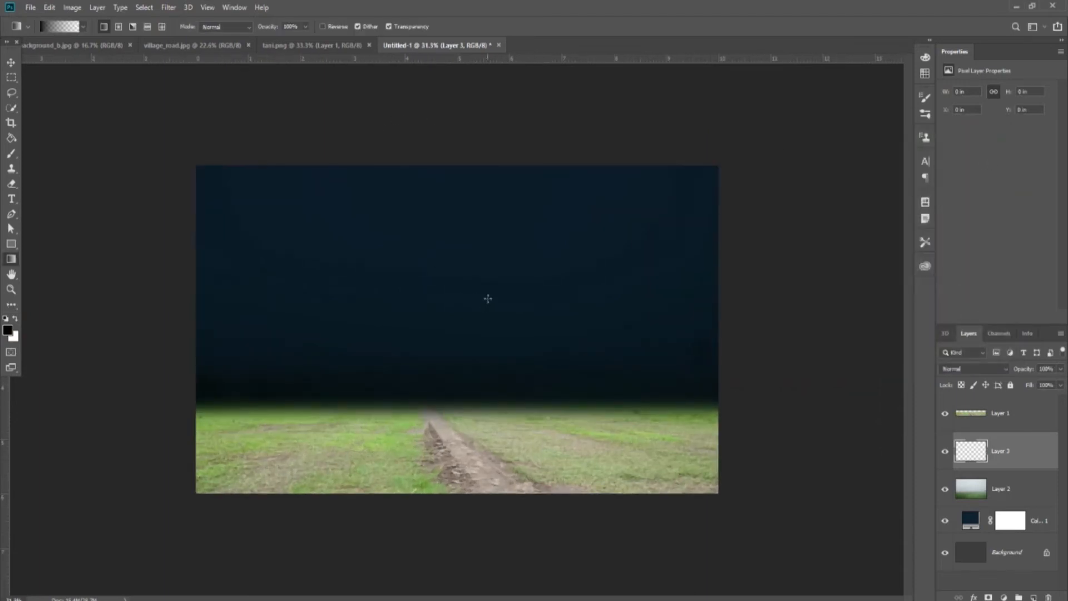
{"action": "left_click_drag", "start_coordinate": [438, 153], "coordinate": [435, 323]}
{"action": "left_click", "coordinate": [11, 63]}
Lower the opacity of the dark sky gradient layer to 52%
{"action": "scroll", "coordinate": [460, 329], "scroll_direction": "down", "scroll_amount": 2}
{"action": "scroll", "coordinate": [478, 337], "scroll_direction": "up", "scroll_amount": 2}
{"action": "left_click", "coordinate": [1059, 369]}
{"action": "left_click_drag", "start_coordinate": [1045, 384], "coordinate": [1034, 389]}
{"action": "left_click", "coordinate": [1030, 449]}
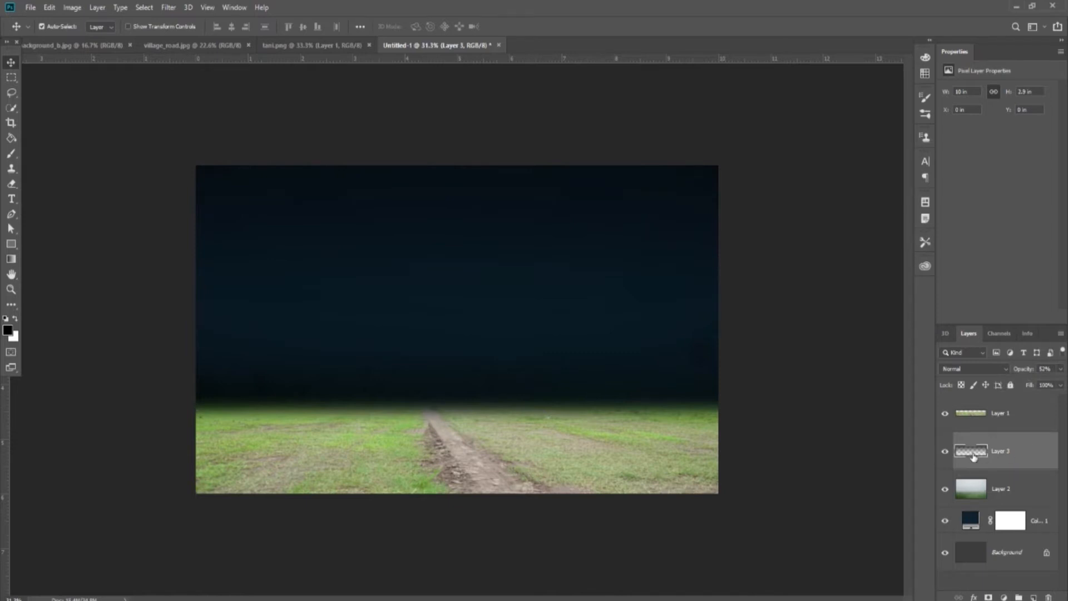
{"action": "scroll", "coordinate": [593, 289], "scroll_direction": "down", "scroll_amount": 3}
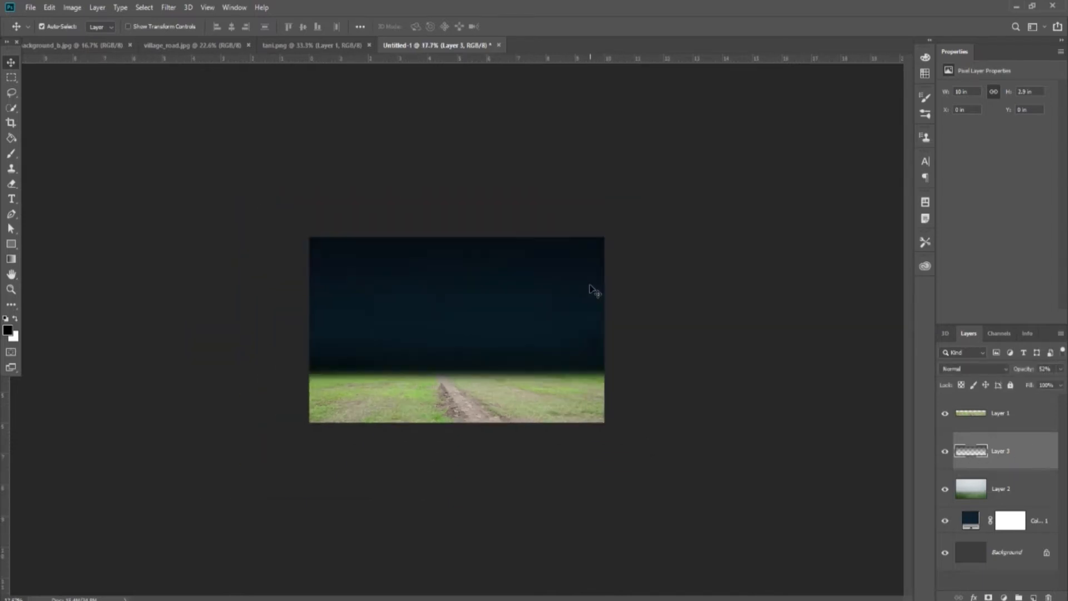
{"action": "scroll", "coordinate": [593, 290], "scroll_direction": "up", "scroll_amount": 4}
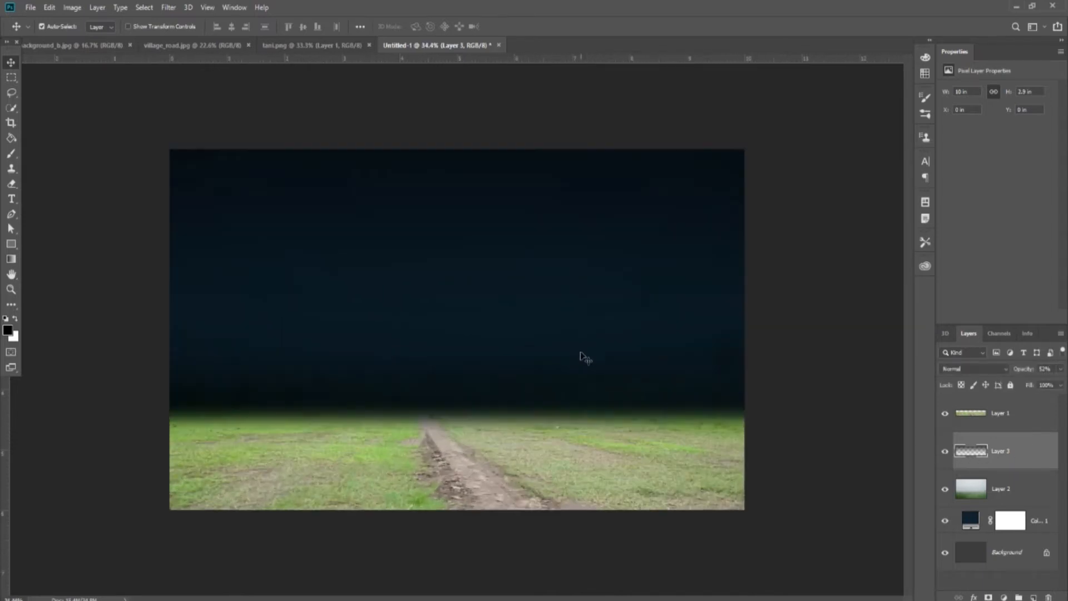
{"action": "scroll", "coordinate": [584, 374], "scroll_direction": "down", "scroll_amount": 2}
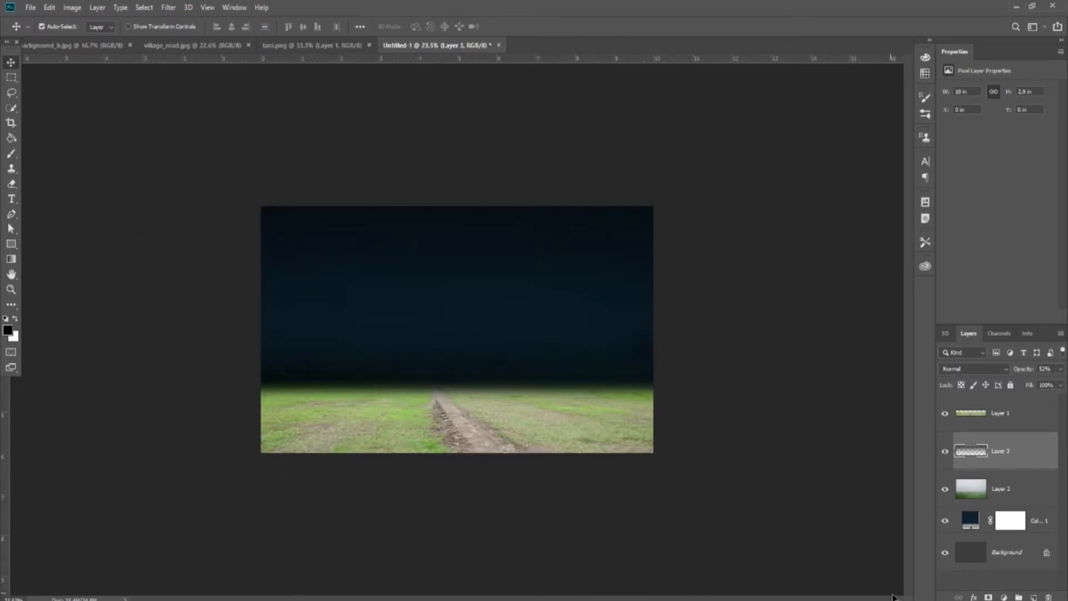
Add an empty layer above the dark gradient layer and set the foreground colour to light beige, ccc7af
{"action": "left_click", "coordinate": [1033, 596]}
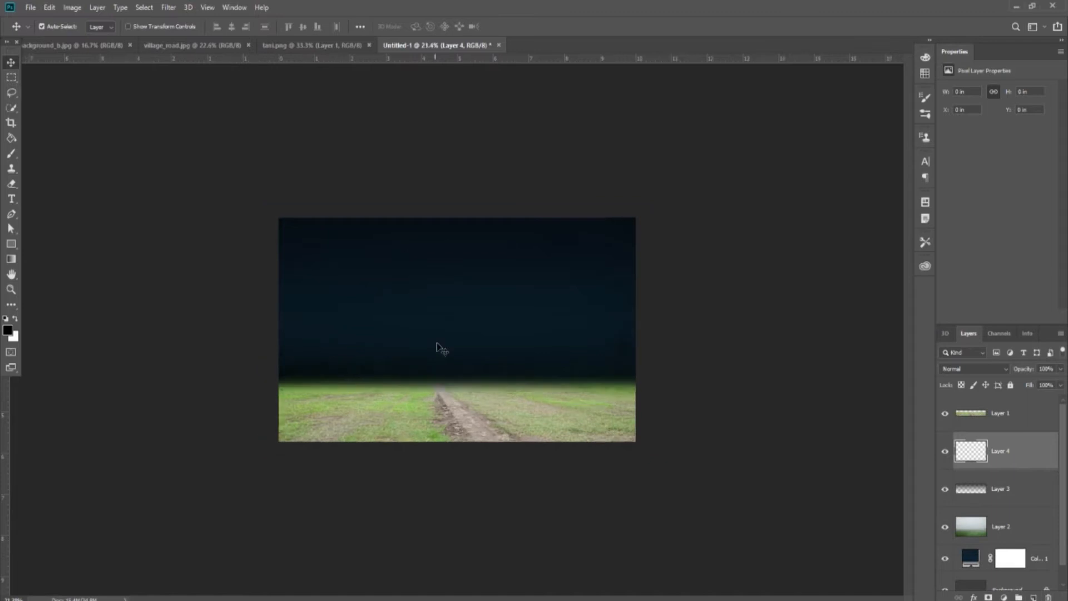
{"action": "scroll", "coordinate": [484, 404], "scroll_direction": "up", "scroll_amount": 2}
{"action": "left_click", "coordinate": [11, 304]}
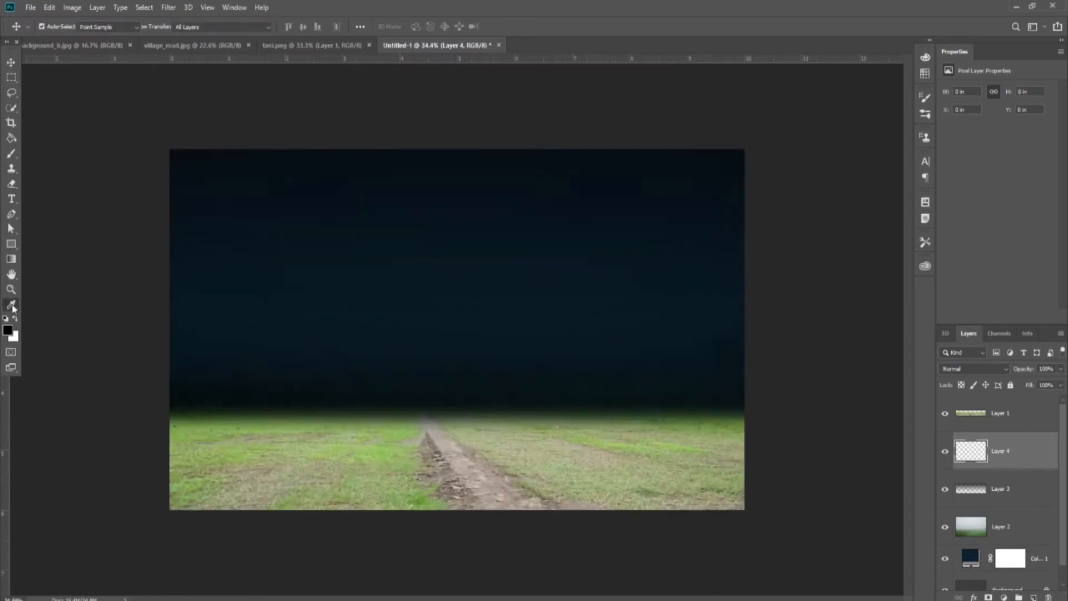
{"action": "left_click", "coordinate": [8, 330]}
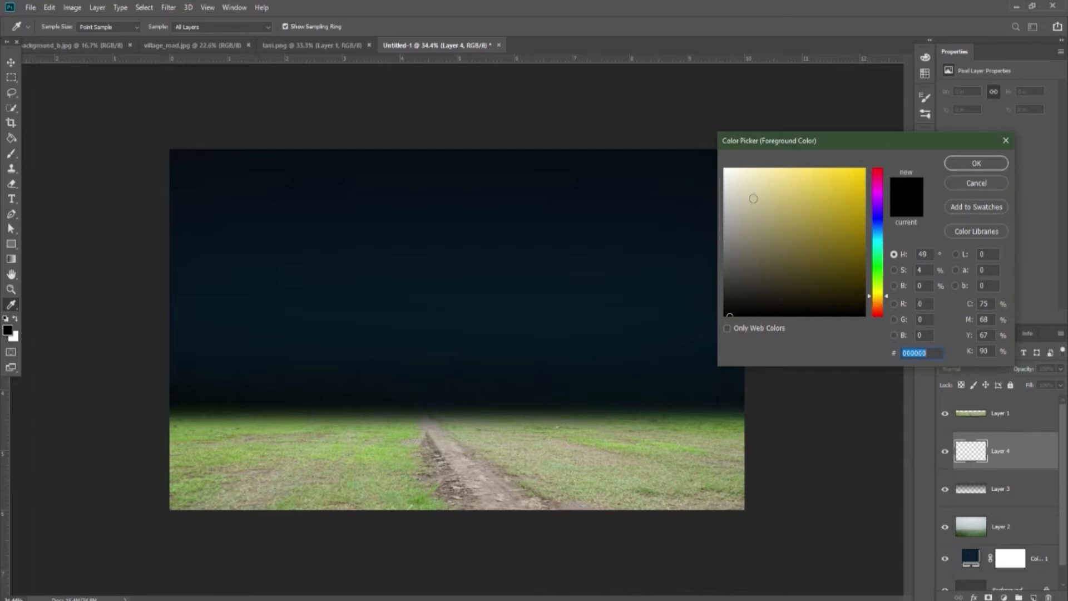
{"action": "left_click", "coordinate": [751, 195]}
{"action": "left_click", "coordinate": [747, 196]}
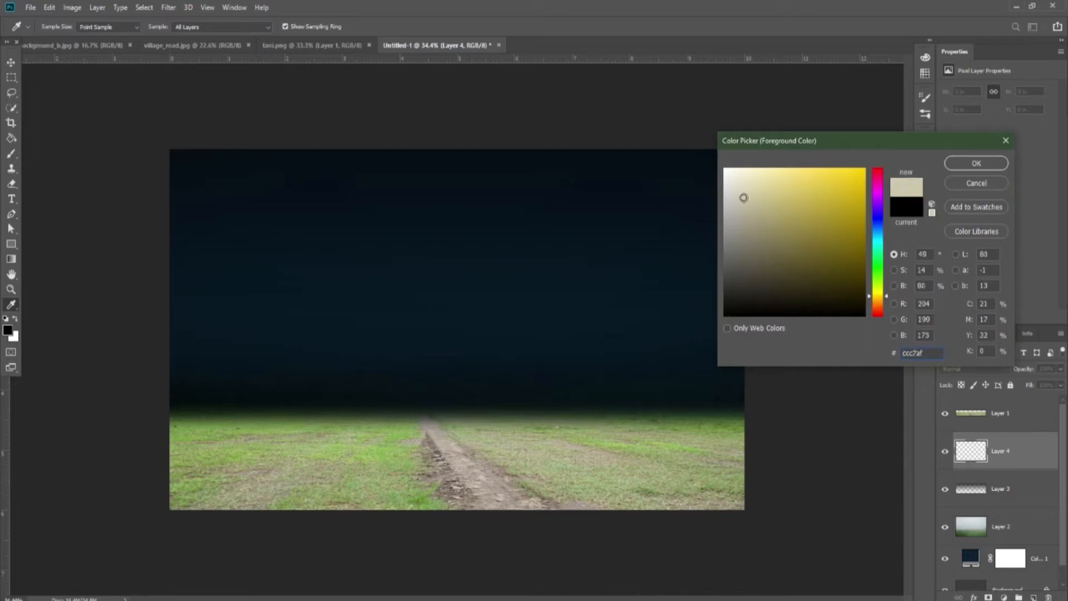
{"action": "left_click", "coordinate": [977, 164]}
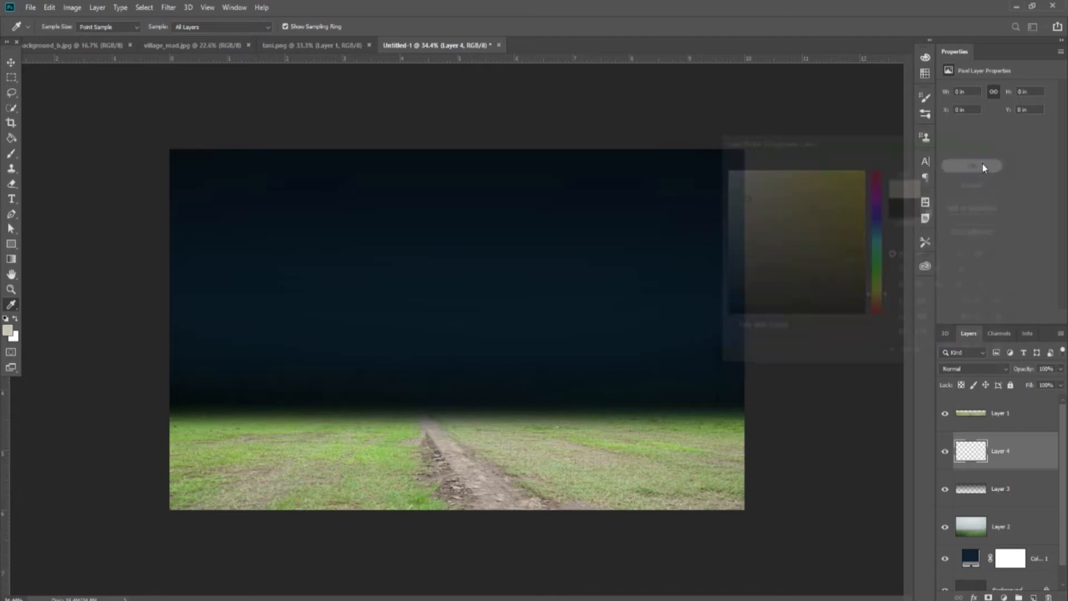
Enlarge the Soft Round brush to 1500 px and dab one beige glow in the right part of the sky
{"action": "left_click", "coordinate": [11, 153]}
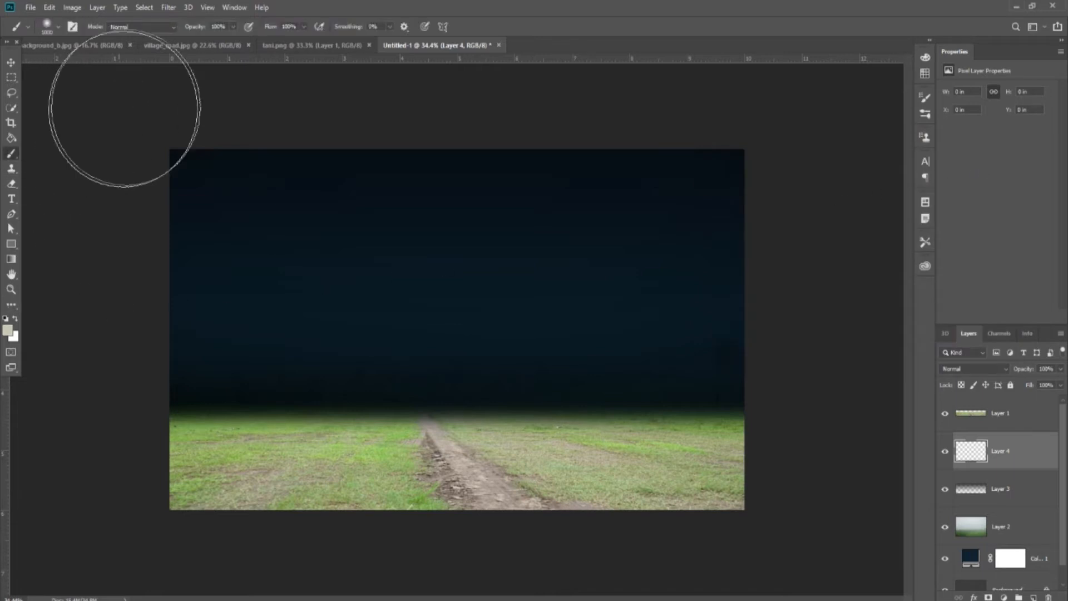
{"action": "right_click", "coordinate": [514, 276]}
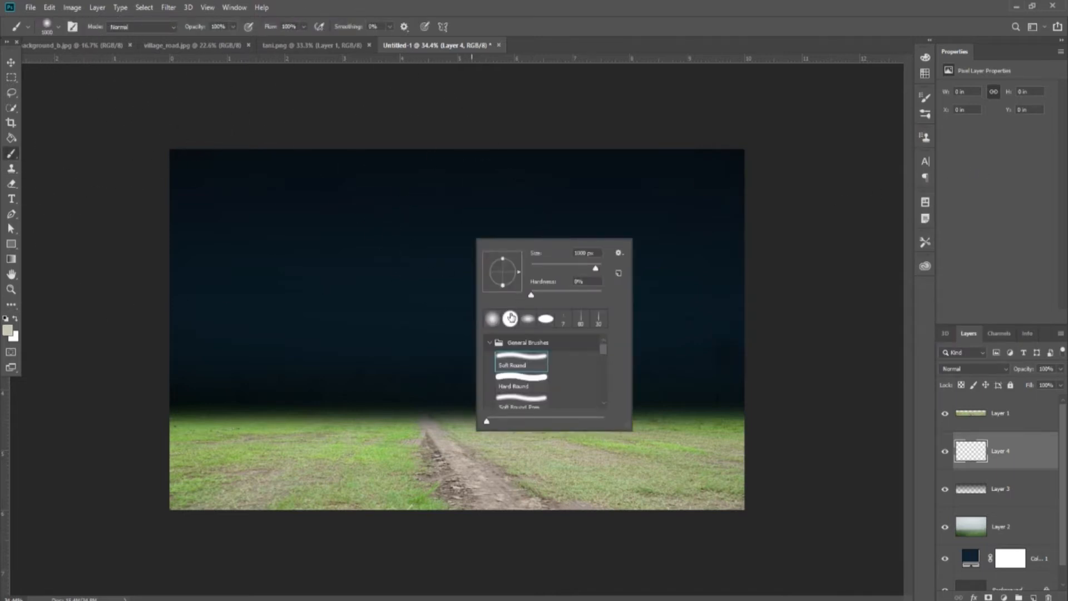
{"action": "left_click", "coordinate": [612, 39]}
{"action": "scroll", "coordinate": [591, 322], "scroll_direction": "up", "scroll_amount": 1}
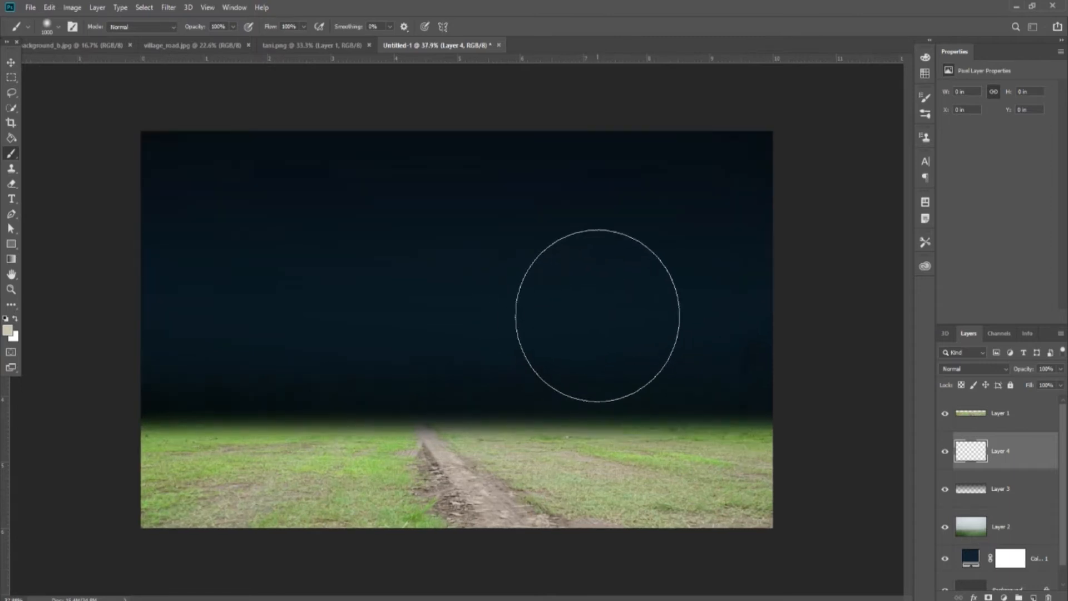
{"action": "key", "text": "bracketright"}
{"action": "key", "text": "bracketright"}
{"action": "key", "text": "bracketright"}
{"action": "key", "text": "bracketright"}
{"action": "key", "text": "bracketright"}
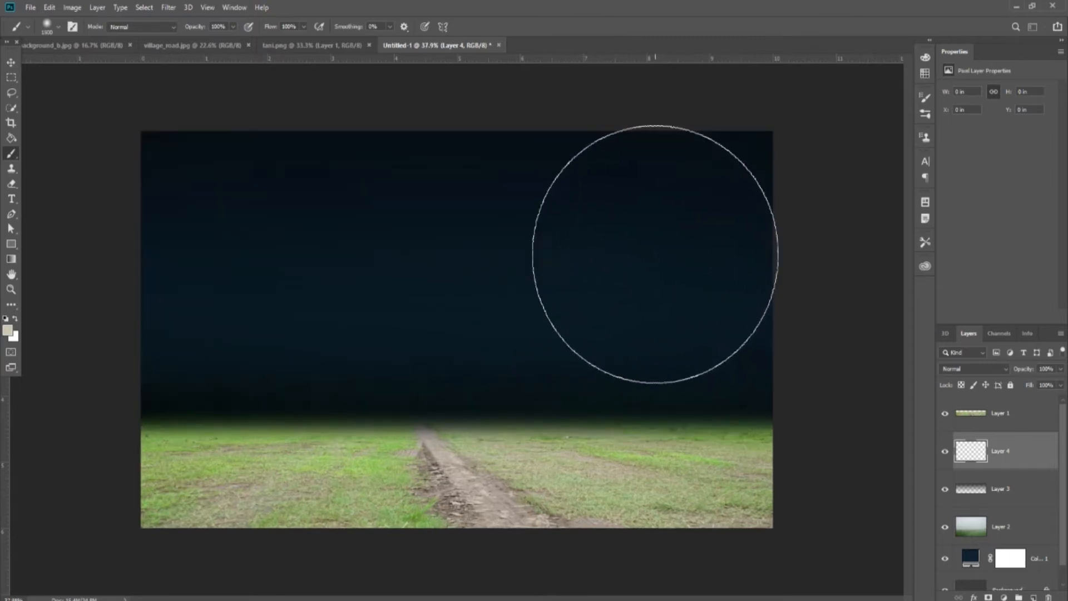
{"action": "left_click", "coordinate": [655, 256]}
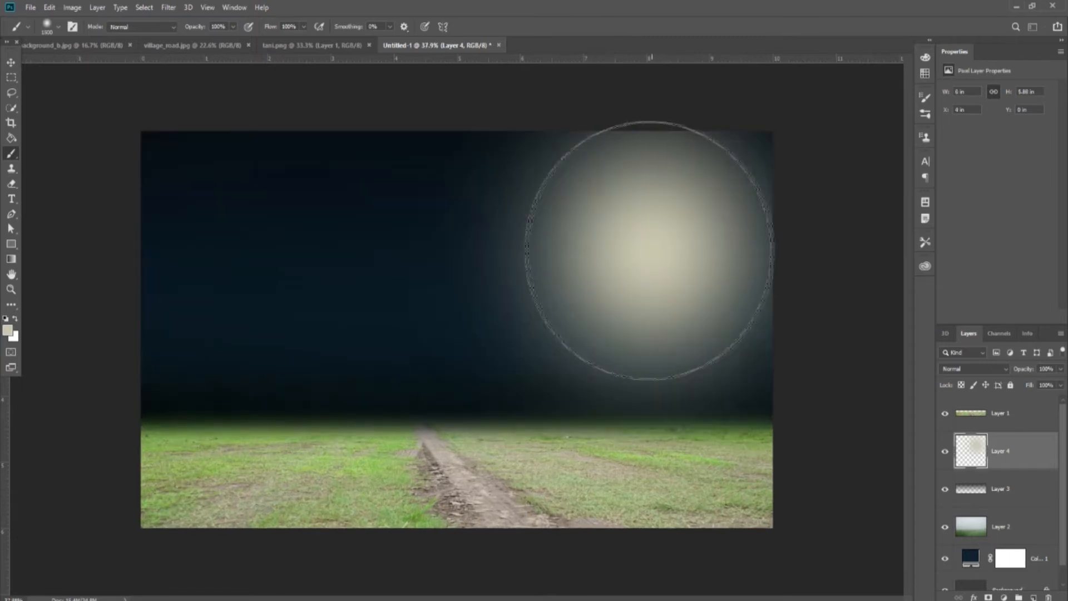
Enlarge the beige glow to about 8.96 by 8.31 in and move it towards the upper right edge of the sky
{"action": "left_click", "coordinate": [11, 62]}
{"action": "scroll", "coordinate": [548, 322], "scroll_direction": "down", "scroll_amount": 3}
{"action": "mouse_move", "coordinate": [575, 302]}
{"action": "left_mouse_down"}
{"action": "mouse_move", "coordinate": [559, 310]}
{"action": "mouse_move", "coordinate": [564, 300]}
{"action": "mouse_move", "coordinate": [581, 314]}
{"action": "left_mouse_up"}
{"action": "key", "text": "ctrl+t"}
{"action": "left_click_drag", "start_coordinate": [539, 206], "coordinate": [540, 165]}
{"action": "left_click_drag", "start_coordinate": [657, 307], "coordinate": [694, 312]}
{"action": "left_click_drag", "start_coordinate": [422, 311], "coordinate": [341, 307]}
{"action": "left_click_drag", "start_coordinate": [517, 445], "coordinate": [517, 505]}
{"action": "left_click_drag", "start_coordinate": [597, 322], "coordinate": [656, 315]}
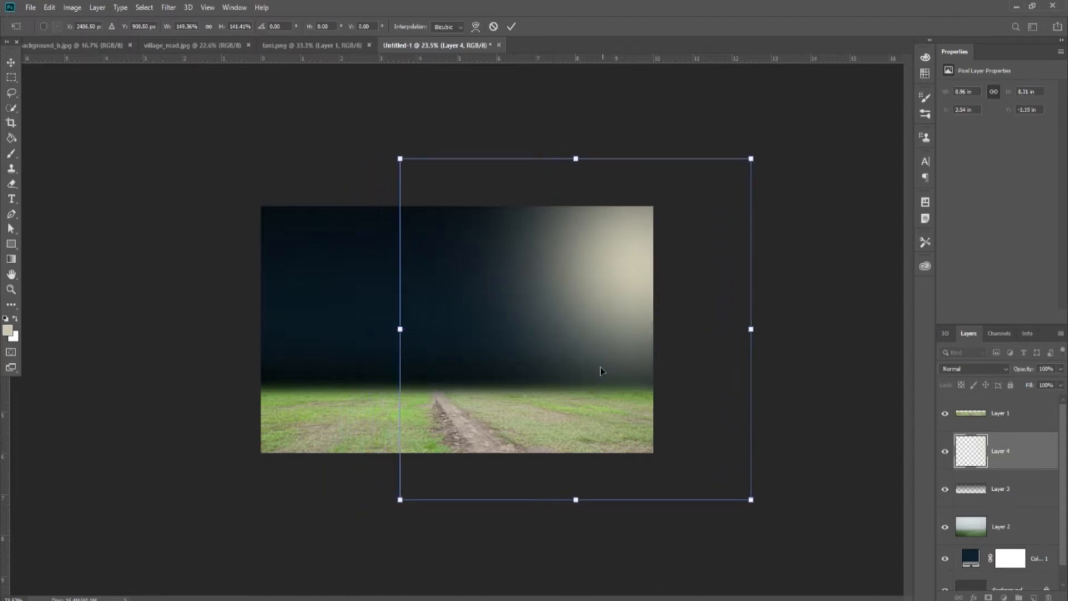
{"action": "left_click", "coordinate": [511, 27]}
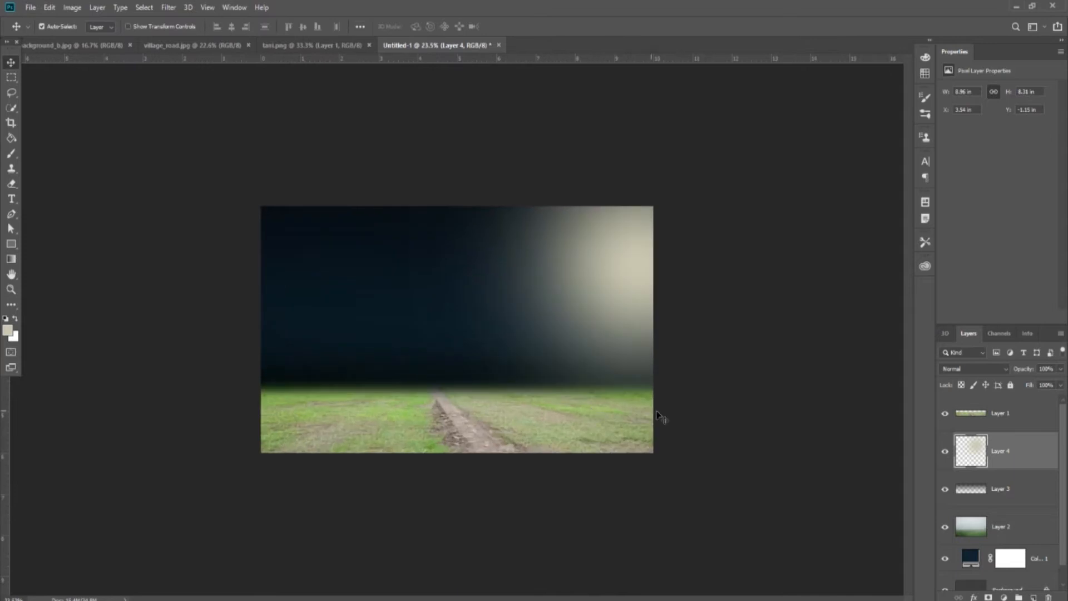
Set the beige glow layer's blend mode to Soft Light and rename the layer light
{"action": "left_click", "coordinate": [985, 369]}
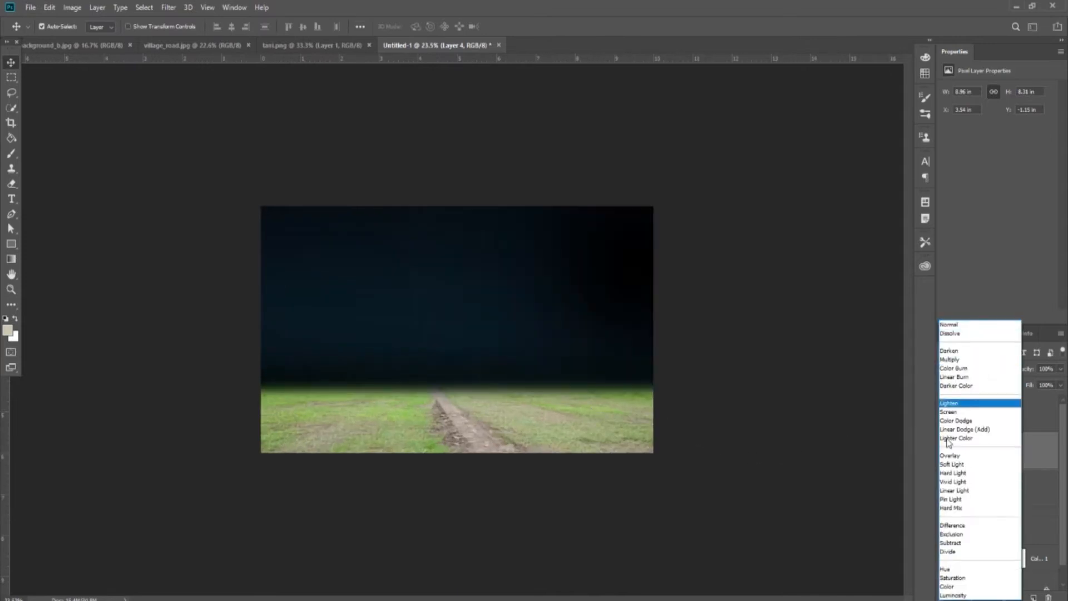
{"action": "left_click", "coordinate": [956, 466]}
{"action": "double_click", "coordinate": [1008, 453]}
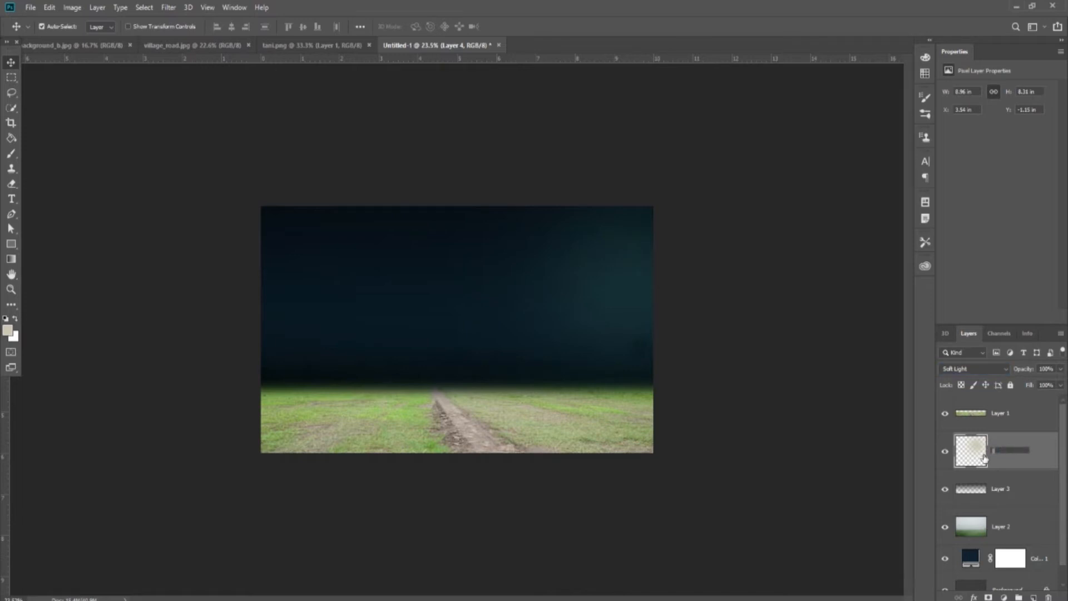
{"action": "key", "text": "Return"}
{"action": "left_click", "coordinate": [946, 451]}
{"action": "left_click", "coordinate": [945, 451]}
{"action": "scroll", "coordinate": [609, 340], "scroll_direction": "down", "scroll_amount": 5}
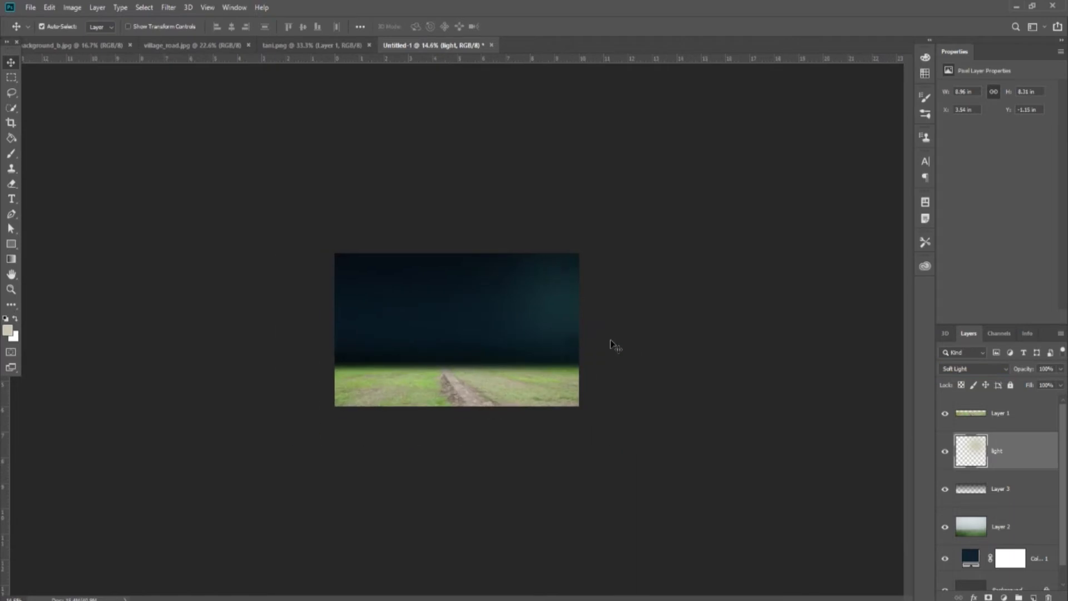
{"action": "scroll", "coordinate": [590, 314], "scroll_direction": "up", "scroll_amount": 6}
{"action": "scroll", "coordinate": [623, 312], "scroll_direction": "up", "scroll_amount": 1}
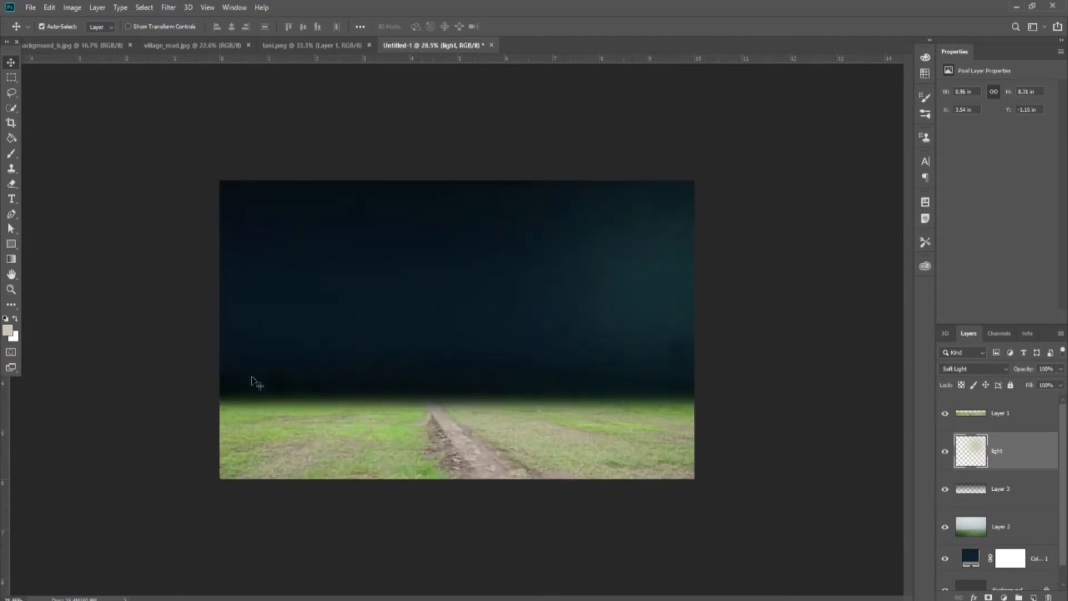
Set the foreground colour to light yellow, feed9e
{"action": "left_click", "coordinate": [7, 331]}
{"action": "left_click", "coordinate": [757, 170]}
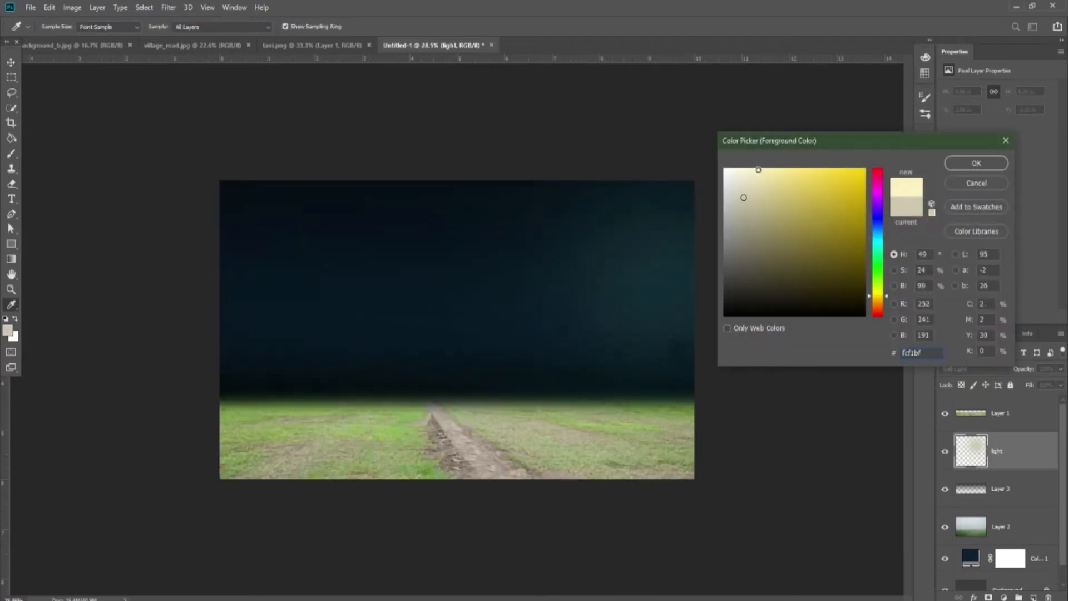
{"action": "left_click_drag", "start_coordinate": [761, 169], "coordinate": [776, 169]}
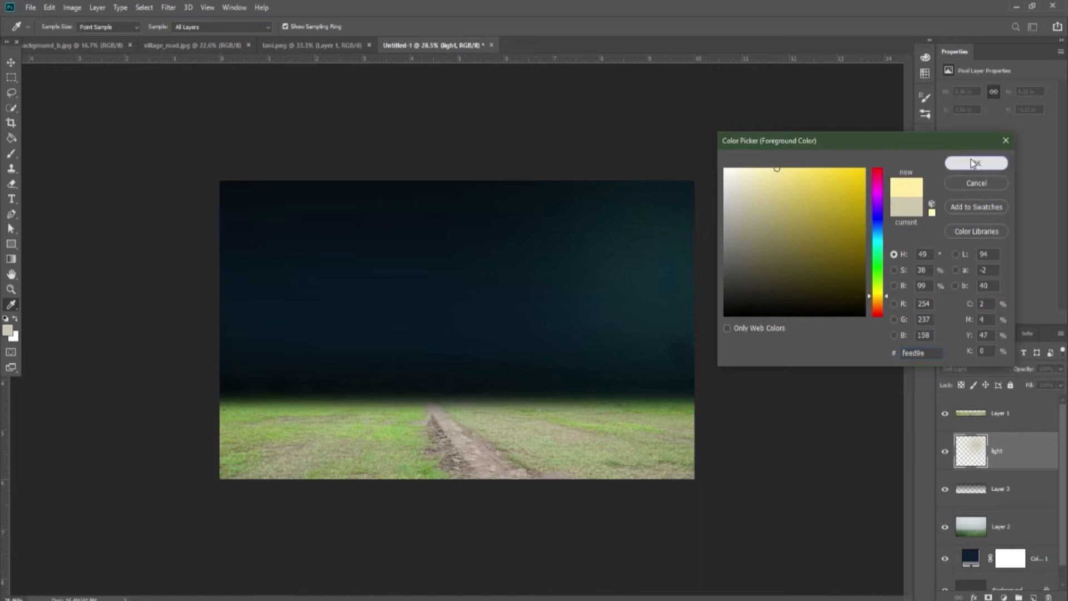
{"action": "left_click", "coordinate": [975, 163]}
Add an empty layer above the light layer and dab one 1500 px soft yellow glow in the right part of the sky
{"action": "left_click", "coordinate": [11, 154]}
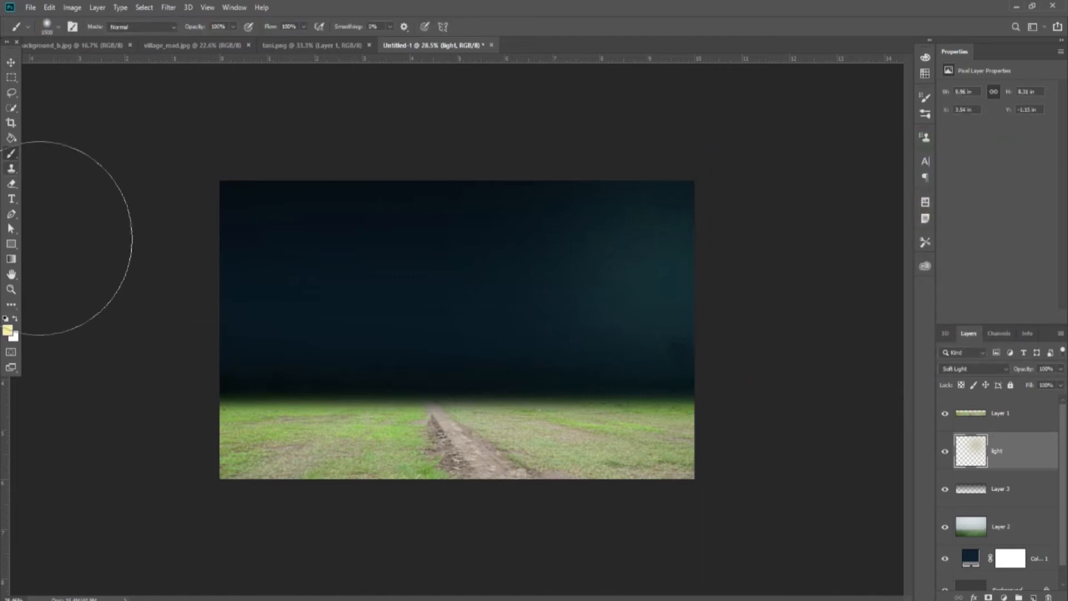
{"action": "scroll", "coordinate": [445, 411], "scroll_direction": "down", "scroll_amount": 2}
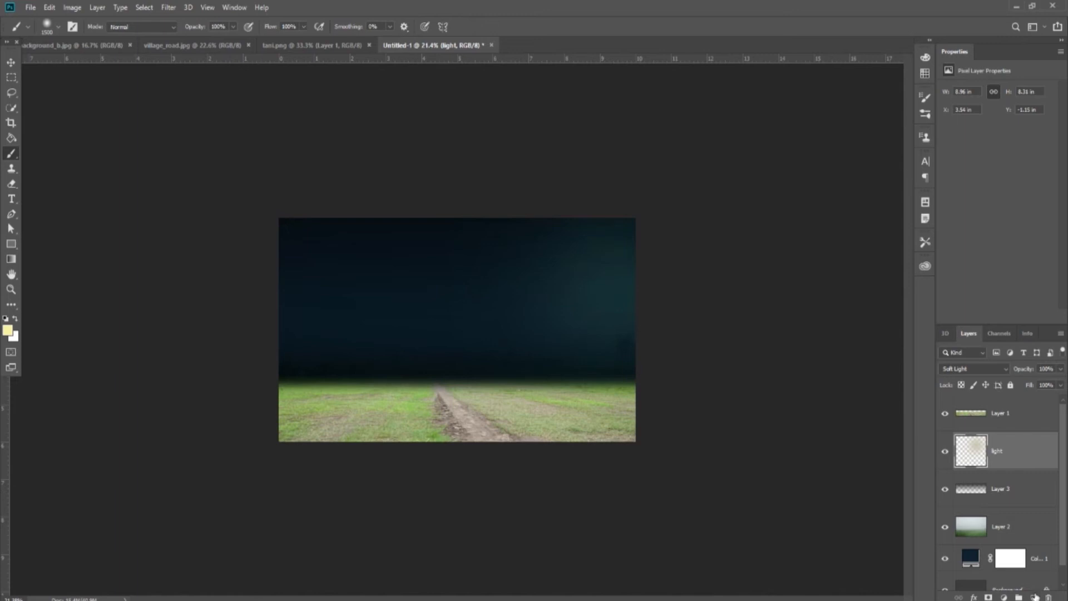
{"action": "left_click", "coordinate": [1034, 596]}
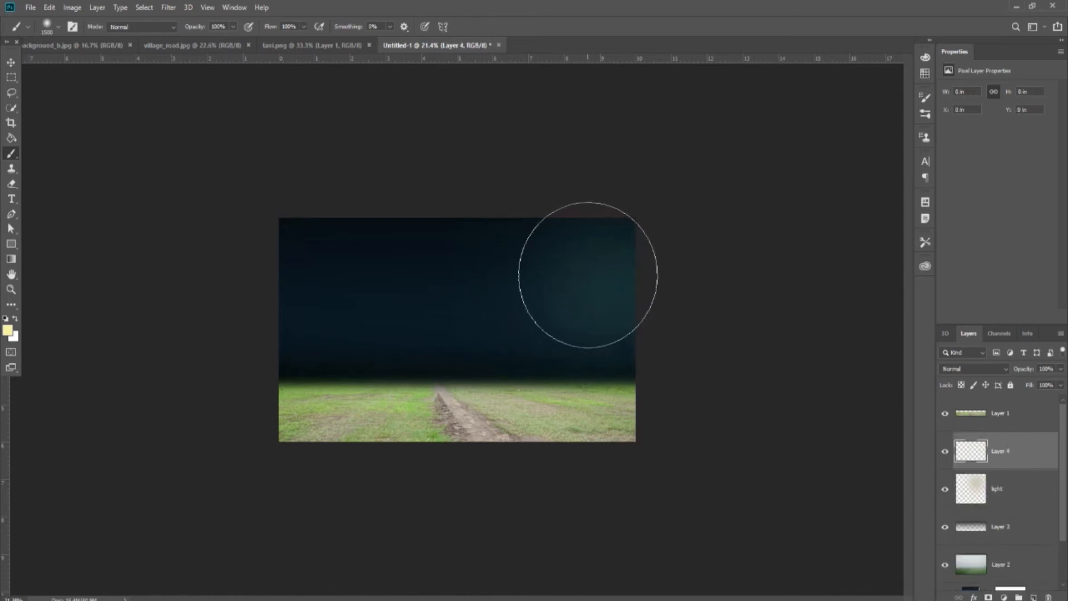
{"action": "left_click", "coordinate": [555, 284]}
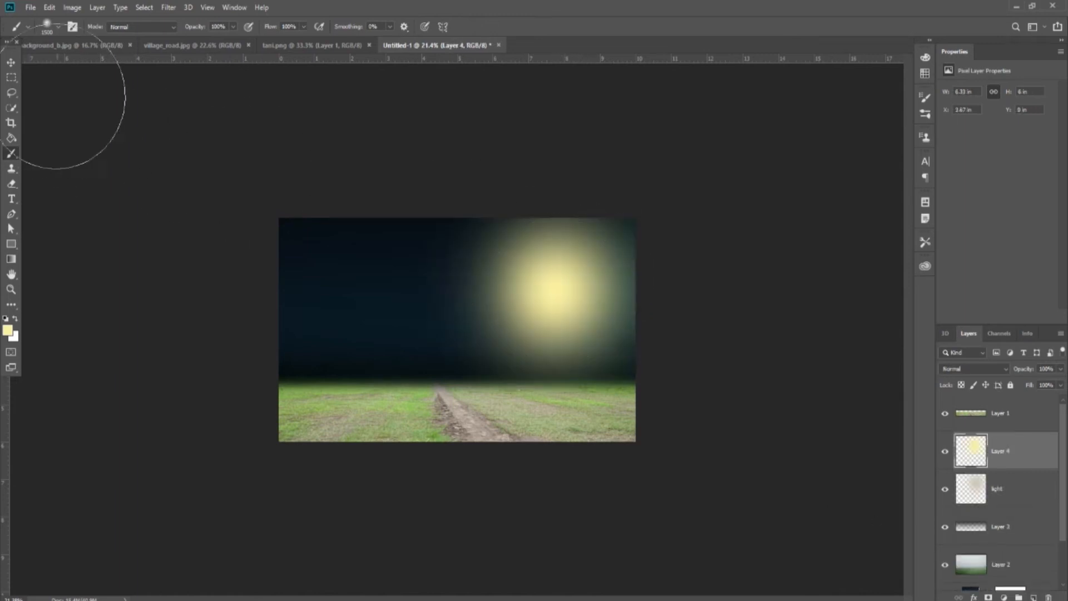
Enlarge the yellow glow to about 10.55 by 9.03 in and move it into the canvas's upper right corner
{"action": "left_click", "coordinate": [12, 63]}
{"action": "scroll", "coordinate": [605, 349], "scroll_direction": "down", "scroll_amount": 4}
{"action": "scroll", "coordinate": [587, 356], "scroll_direction": "up", "scroll_amount": 7}
{"action": "scroll", "coordinate": [586, 356], "scroll_direction": "down", "scroll_amount": 2}
{"action": "scroll", "coordinate": [586, 355], "scroll_direction": "up", "scroll_amount": 1}
{"action": "left_click_drag", "start_coordinate": [593, 341], "coordinate": [596, 310]}
{"action": "key", "text": "ctrl+t"}
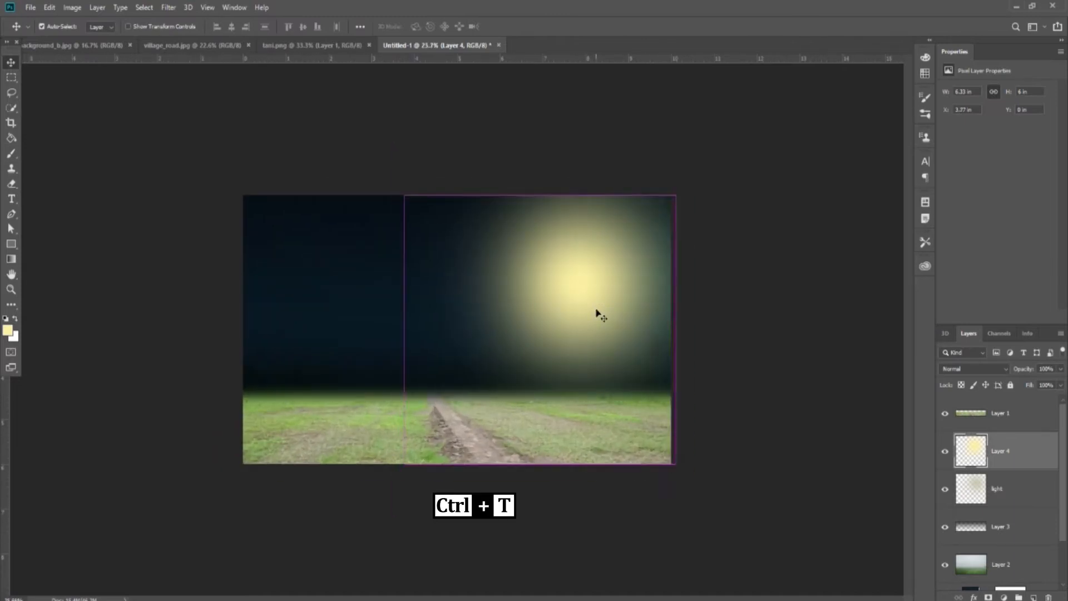
{"action": "left_click_drag", "start_coordinate": [676, 196], "coordinate": [735, 144]}
{"action": "left_click_drag", "start_coordinate": [406, 303], "coordinate": [284, 304]}
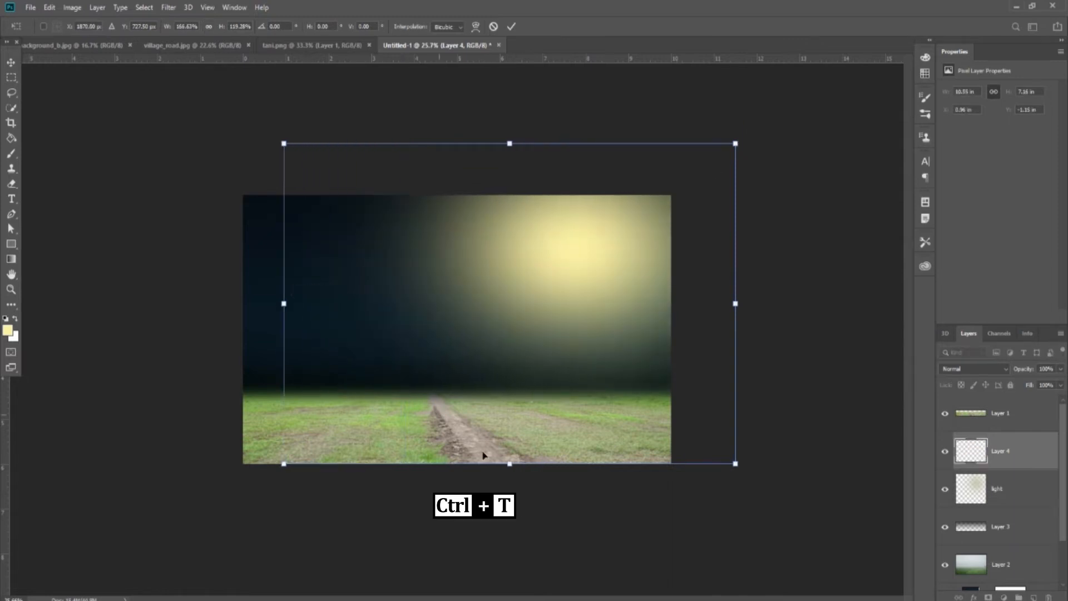
{"action": "left_click_drag", "start_coordinate": [509, 463], "coordinate": [507, 545]}
{"action": "left_click_drag", "start_coordinate": [565, 322], "coordinate": [709, 237]}
{"action": "key", "text": "ctrl+minus"}
{"action": "key", "text": "Return"}
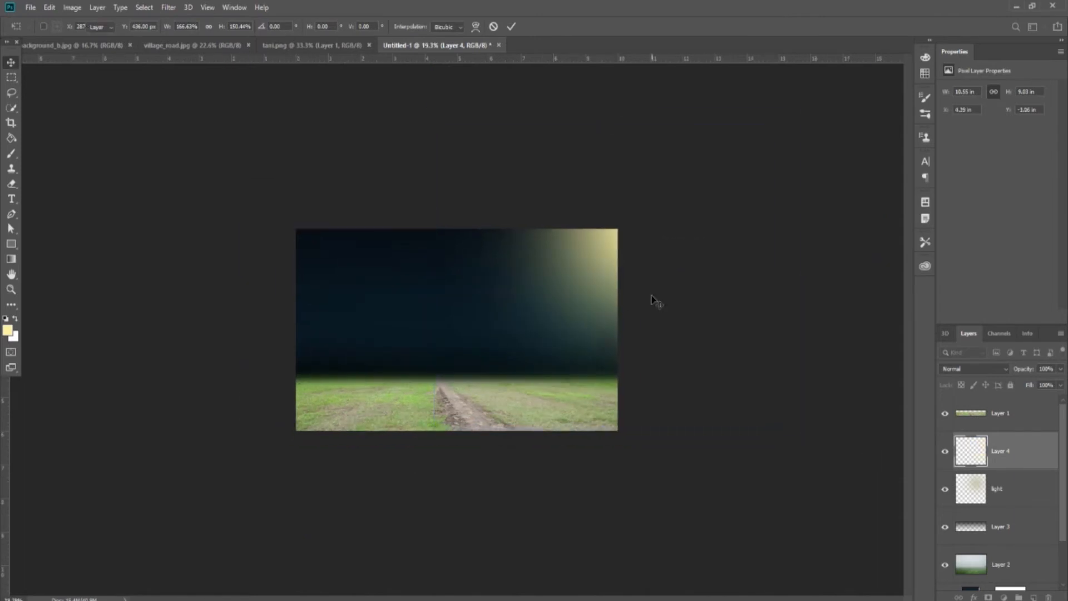
Lower the opacity of the yellow glow layer to 35%
{"action": "key", "text": "ctrl+plus"}
{"action": "left_click", "coordinate": [1060, 369]}
{"action": "left_click_drag", "start_coordinate": [1050, 384], "coordinate": [1025, 400]}
{"action": "left_click_drag", "start_coordinate": [659, 345], "coordinate": [671, 387]}
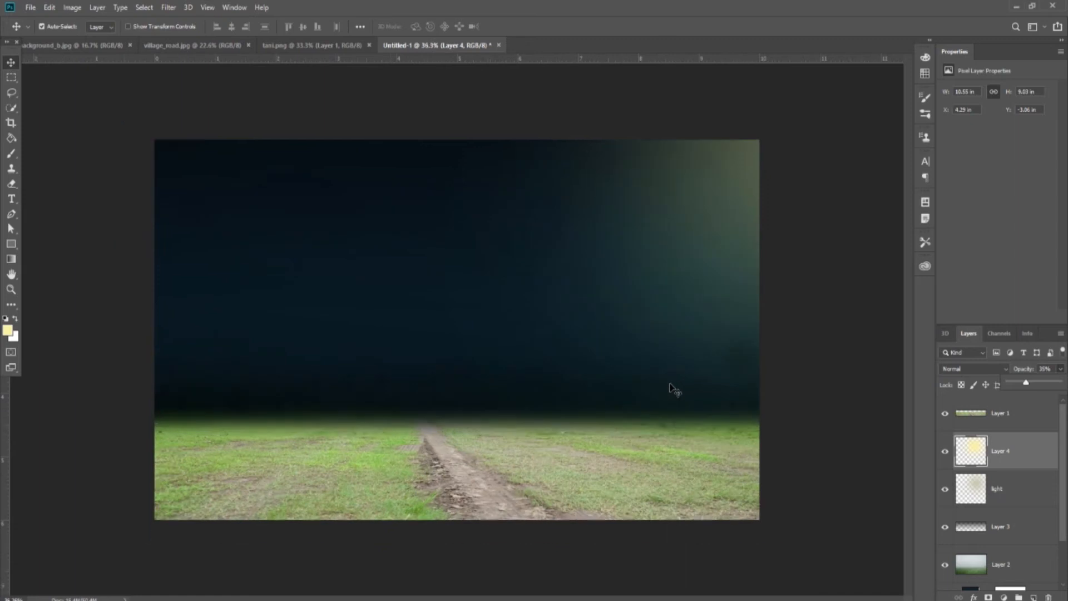
{"action": "scroll", "coordinate": [670, 387], "scroll_direction": "down", "scroll_amount": 3}
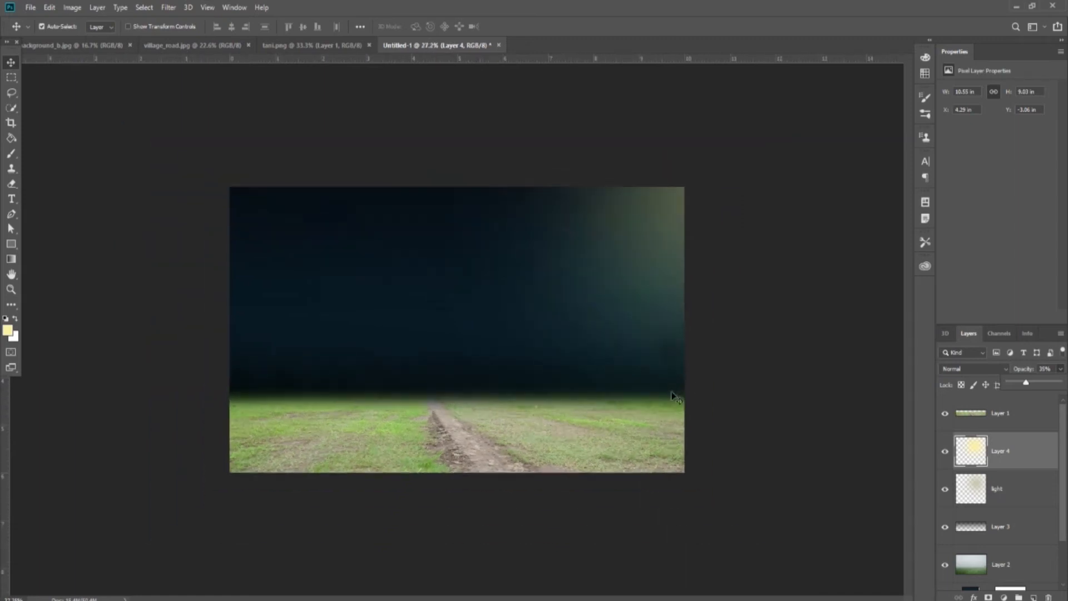
Add an empty layer above the grass layer and set the foreground colour to black
{"action": "left_click", "coordinate": [1023, 413]}
{"action": "scroll", "coordinate": [649, 436], "scroll_direction": "down", "scroll_amount": 1}
{"action": "scroll", "coordinate": [645, 445], "scroll_direction": "up", "scroll_amount": 2}
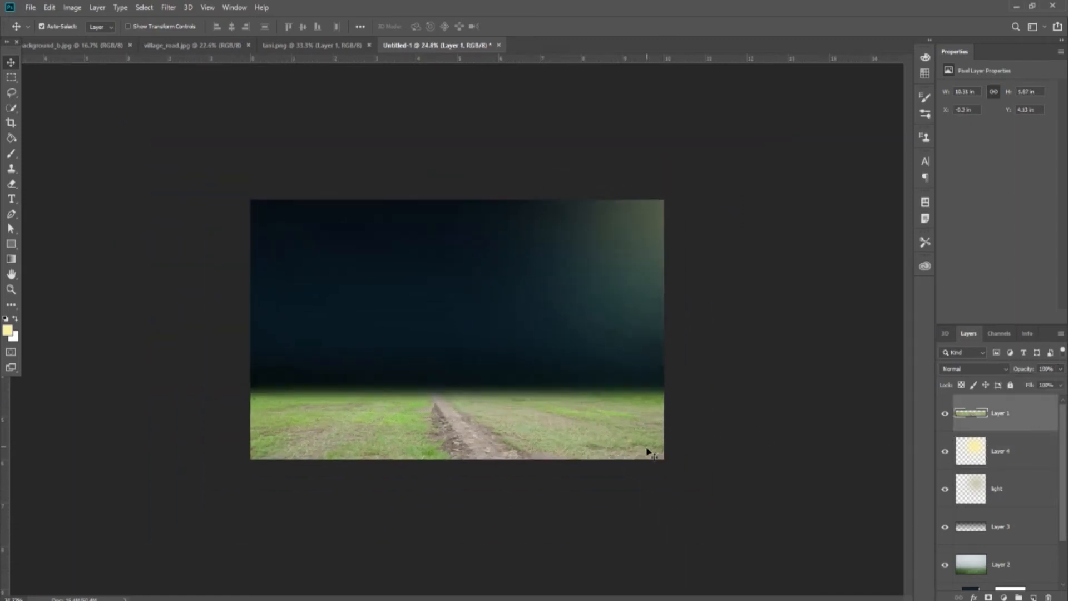
{"action": "left_click", "coordinate": [1033, 596]}
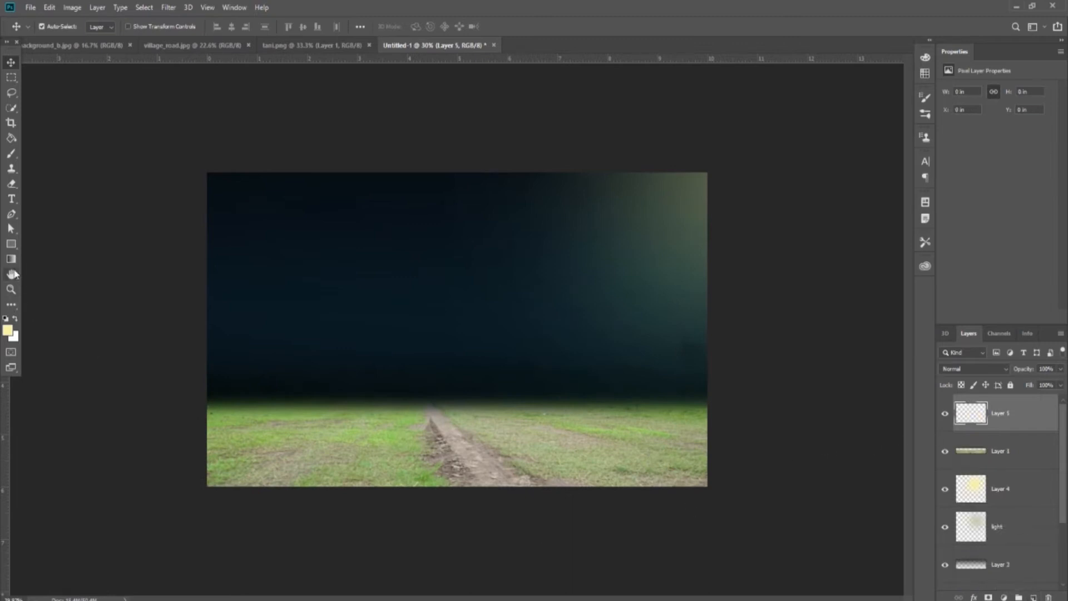
{"action": "key", "text": "i"}
{"action": "left_click", "coordinate": [7, 331]}
{"action": "left_click", "coordinate": [743, 310]}
{"action": "left_click", "coordinate": [976, 162]}
Draw a black-to-transparent gradient from below the canvas up across the grass and set its layer's blend mode to Soft Light
{"action": "key", "text": "g"}
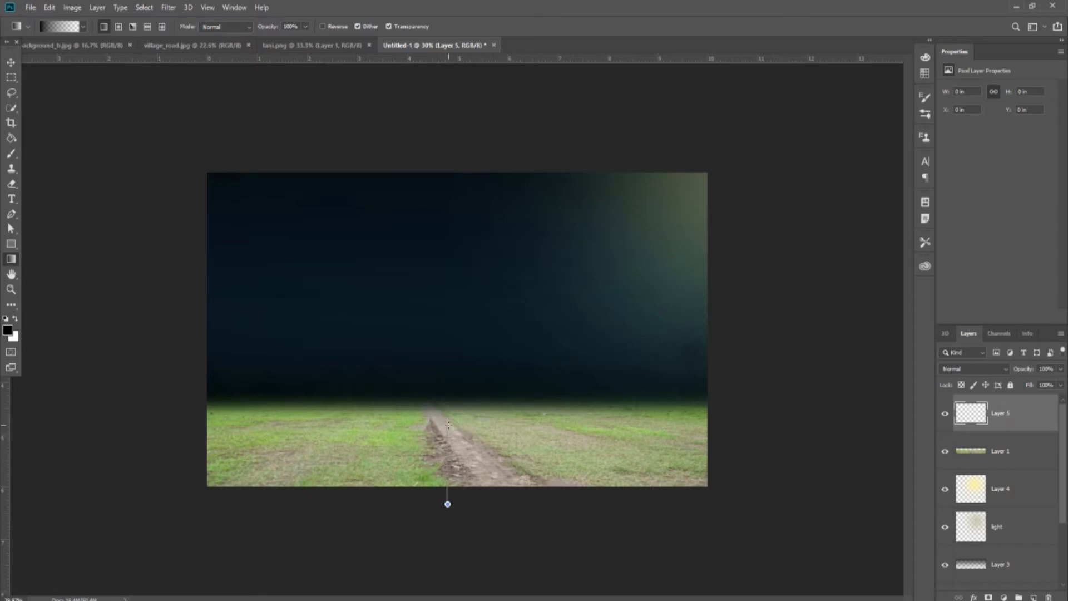
{"action": "left_click_drag", "start_coordinate": [447, 425], "coordinate": [448, 425]}
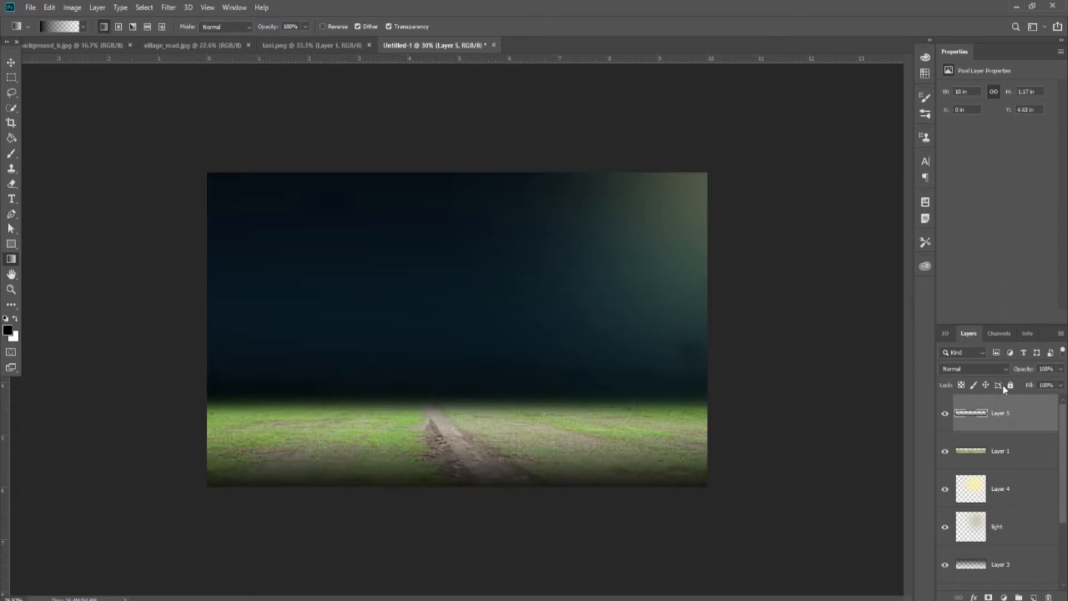
{"action": "left_click", "coordinate": [1004, 369]}
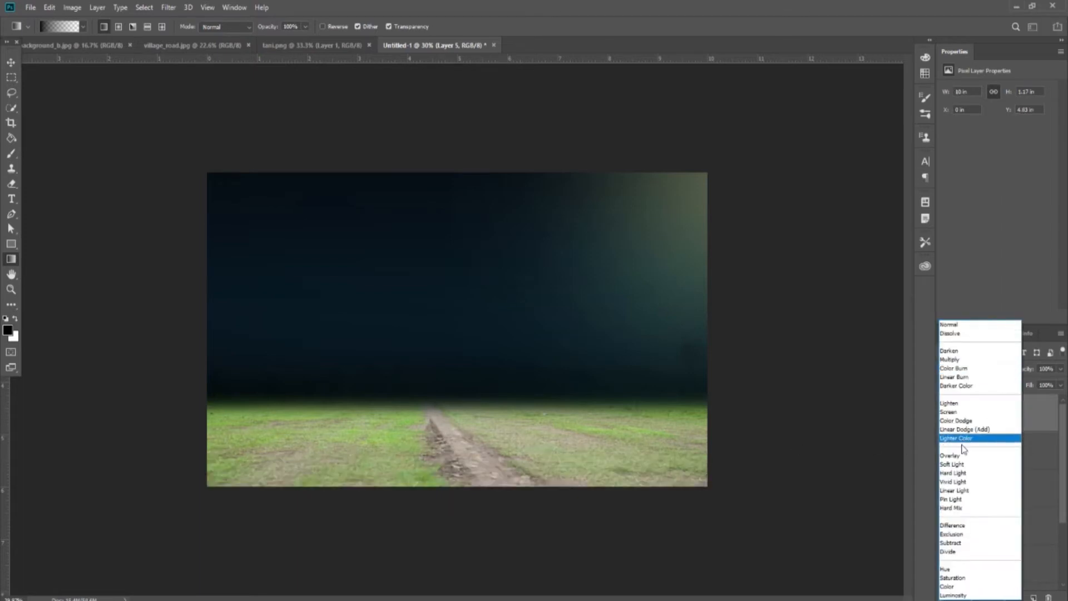
{"action": "left_click", "coordinate": [960, 466]}
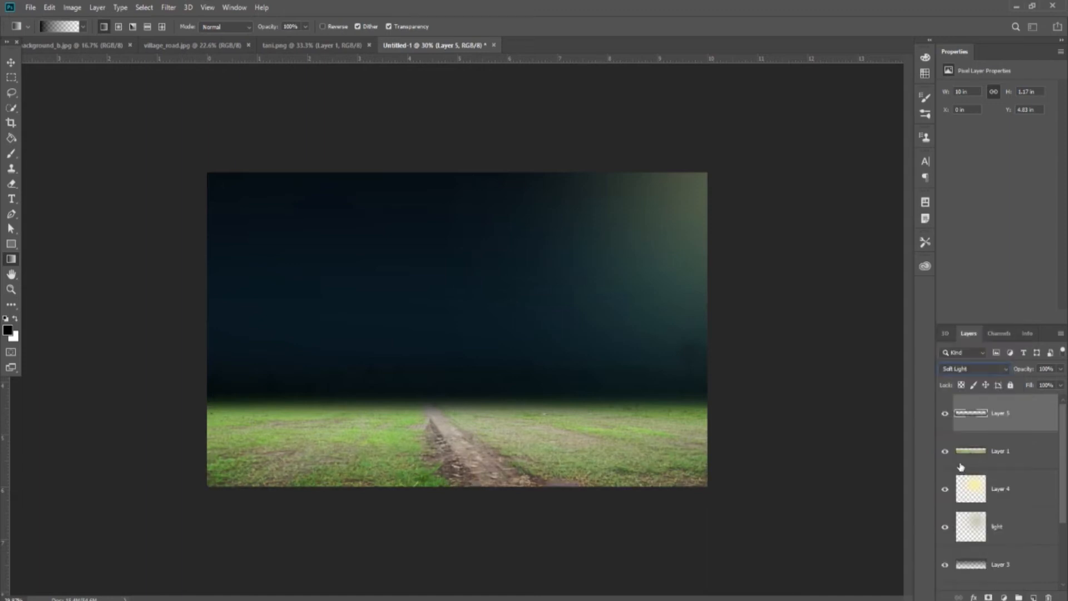
{"action": "key", "text": "v"}
{"action": "scroll", "coordinate": [382, 370], "scroll_direction": "down", "scroll_amount": 1}
{"action": "scroll", "coordinate": [555, 434], "scroll_direction": "down", "scroll_amount": 1}
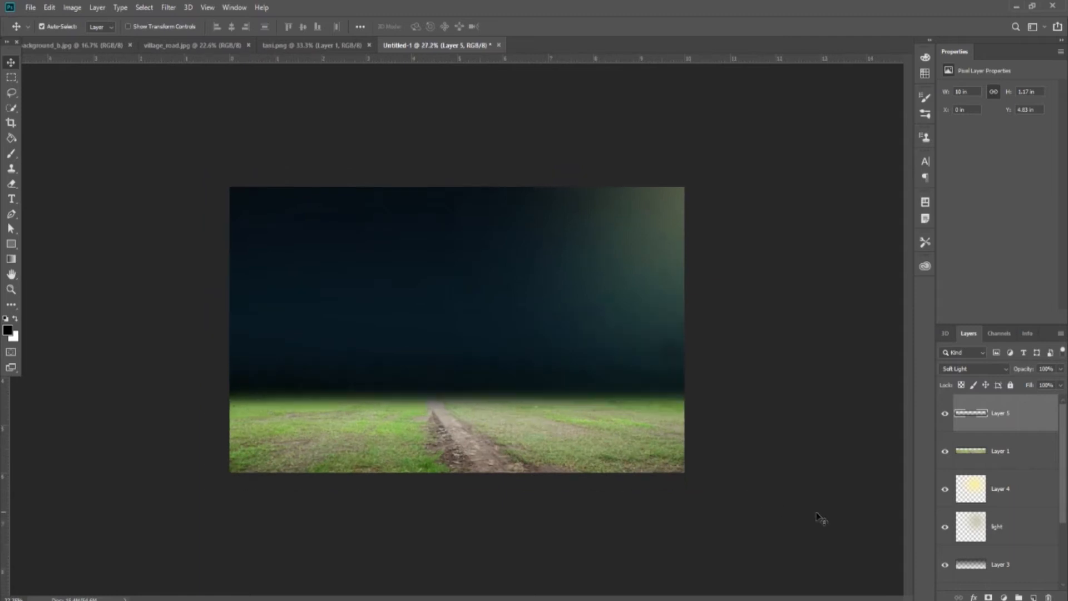
Darken the grass layer and strengthen its contrast with Brightness/Contrast, going slightly past brightness -57 and contrast 84
{"action": "left_click", "coordinate": [1006, 458]}
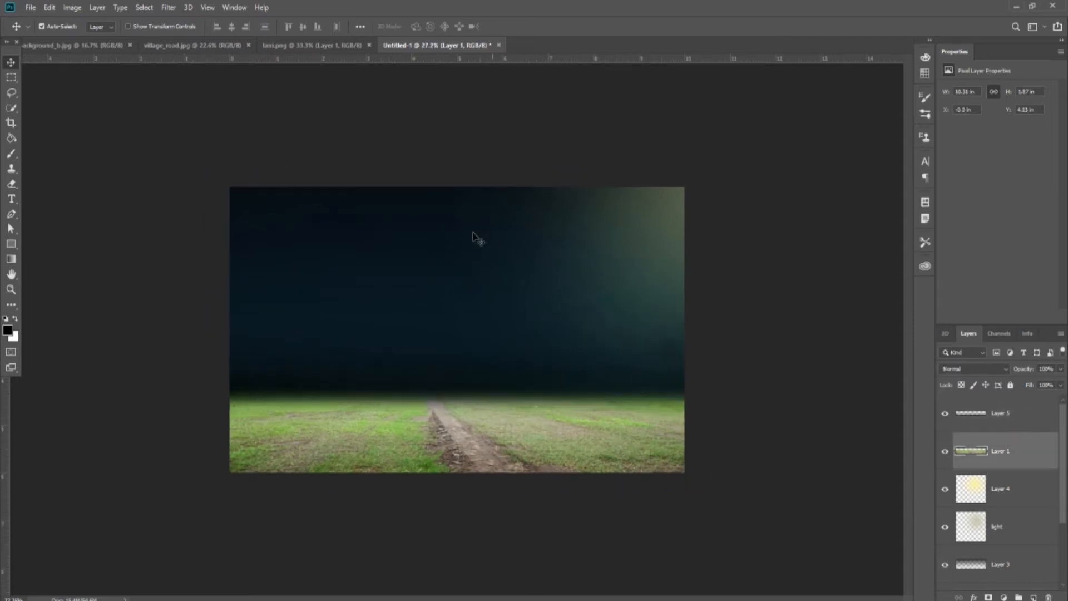
{"action": "left_click", "coordinate": [74, 9]}
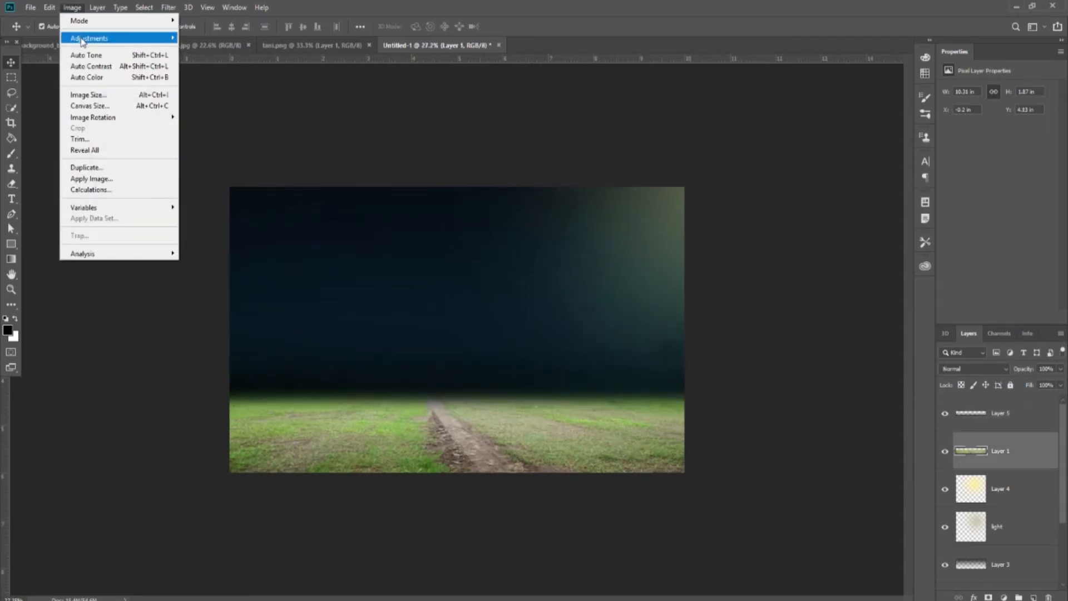
{"action": "mouse_move", "coordinate": [92, 39]}
{"action": "left_click", "coordinate": [209, 40]}
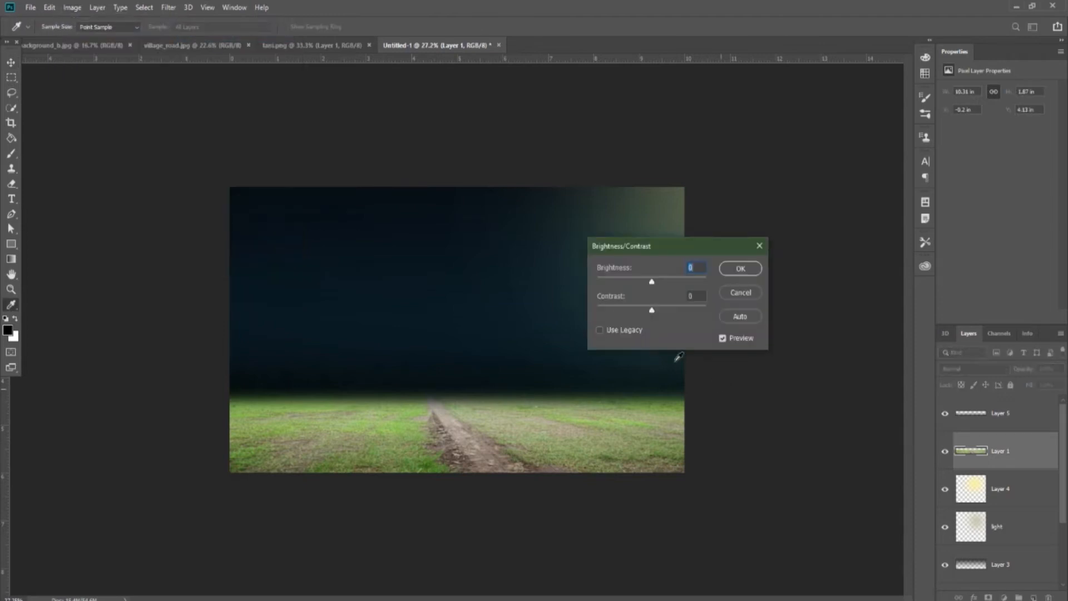
{"action": "left_click_drag", "start_coordinate": [652, 315], "coordinate": [696, 319]}
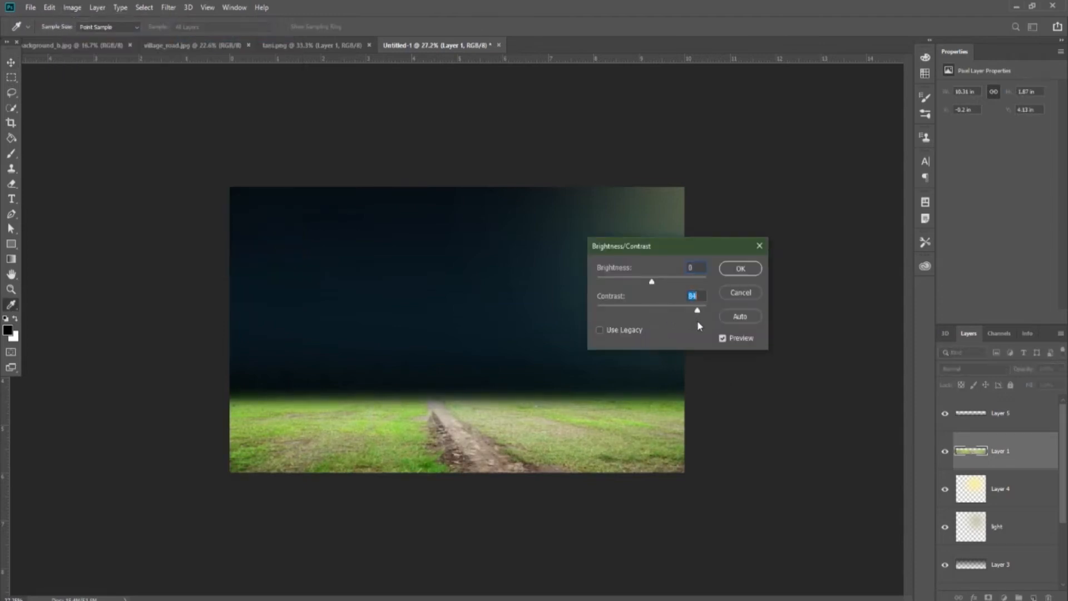
{"action": "left_click_drag", "start_coordinate": [652, 283], "coordinate": [633, 287]}
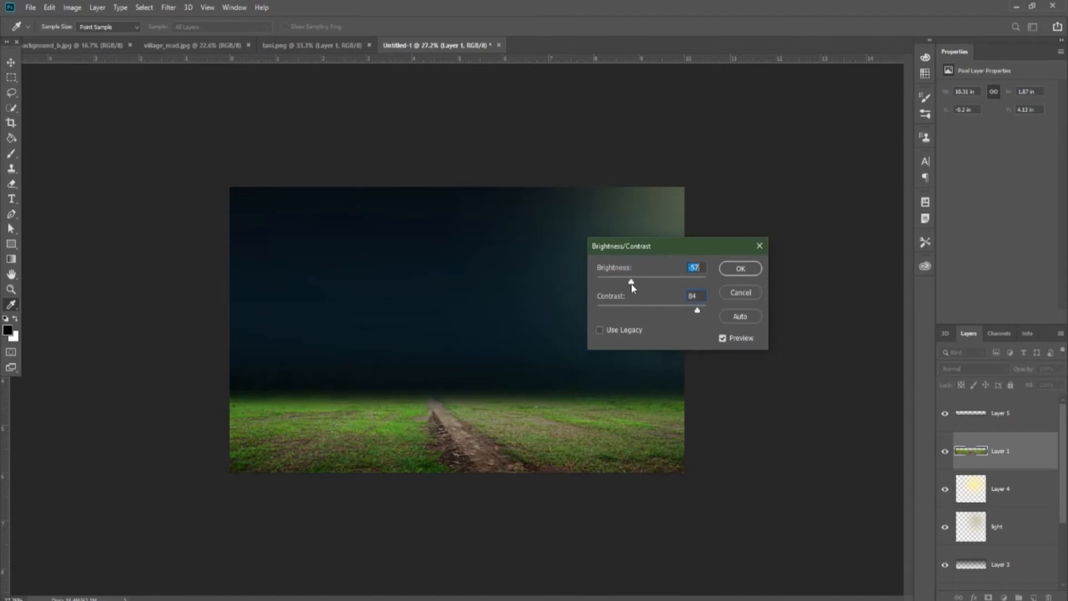
{"action": "left_click_drag", "start_coordinate": [696, 313], "coordinate": [702, 315]}
{"action": "left_click_drag", "start_coordinate": [630, 282], "coordinate": [628, 287]}
{"action": "left_click", "coordinate": [729, 269]}
{"action": "key", "text": "v"}
{"action": "scroll", "coordinate": [472, 317], "scroll_direction": "down", "scroll_amount": 5}
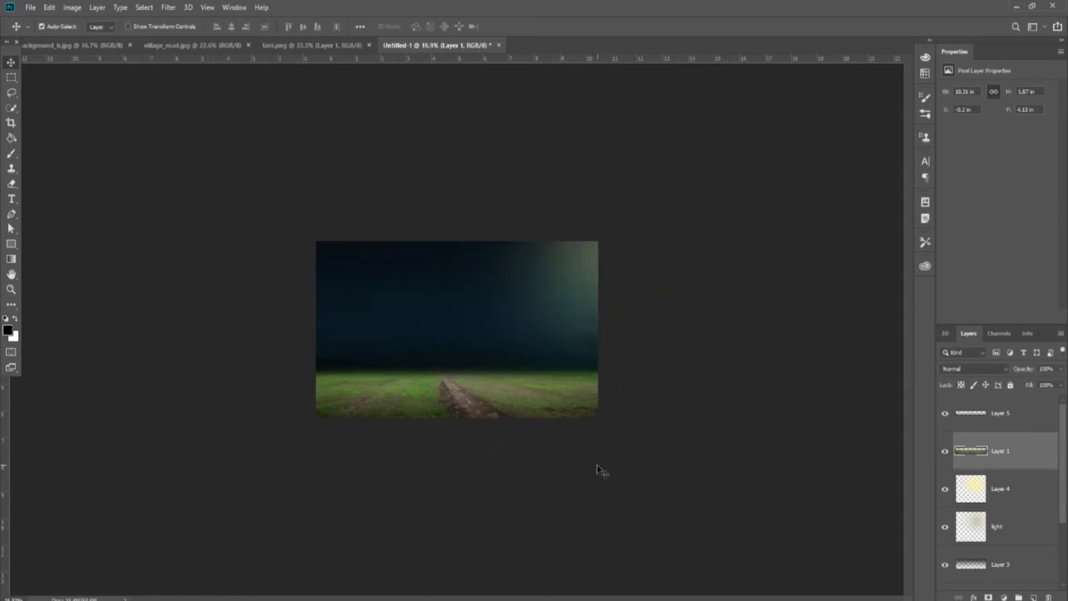
{"action": "scroll", "coordinate": [634, 482], "scroll_direction": "up", "scroll_amount": 3}
{"action": "scroll", "coordinate": [632, 477], "scroll_direction": "down", "scroll_amount": 2}
{"action": "scroll", "coordinate": [625, 453], "scroll_direction": "up", "scroll_amount": 1}
{"action": "scroll", "coordinate": [632, 439], "scroll_direction": "down", "scroll_amount": 3}
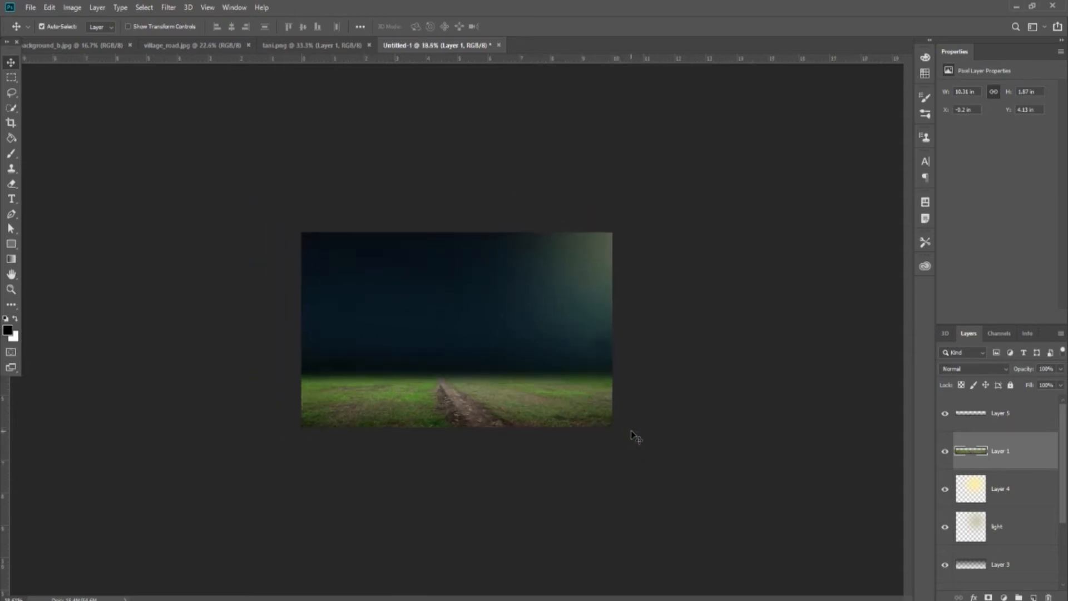
{"action": "scroll", "coordinate": [634, 437], "scroll_direction": "up", "scroll_amount": 2}
Bring the cut-out figure carrying the plant bundle from tani.png into Untitled-1 above the grass-darkening gradient layer
{"action": "left_click", "coordinate": [1041, 422]}
{"action": "scroll", "coordinate": [561, 405], "scroll_direction": "down", "scroll_amount": 2}
{"action": "scroll", "coordinate": [561, 407], "scroll_direction": "up", "scroll_amount": 2}
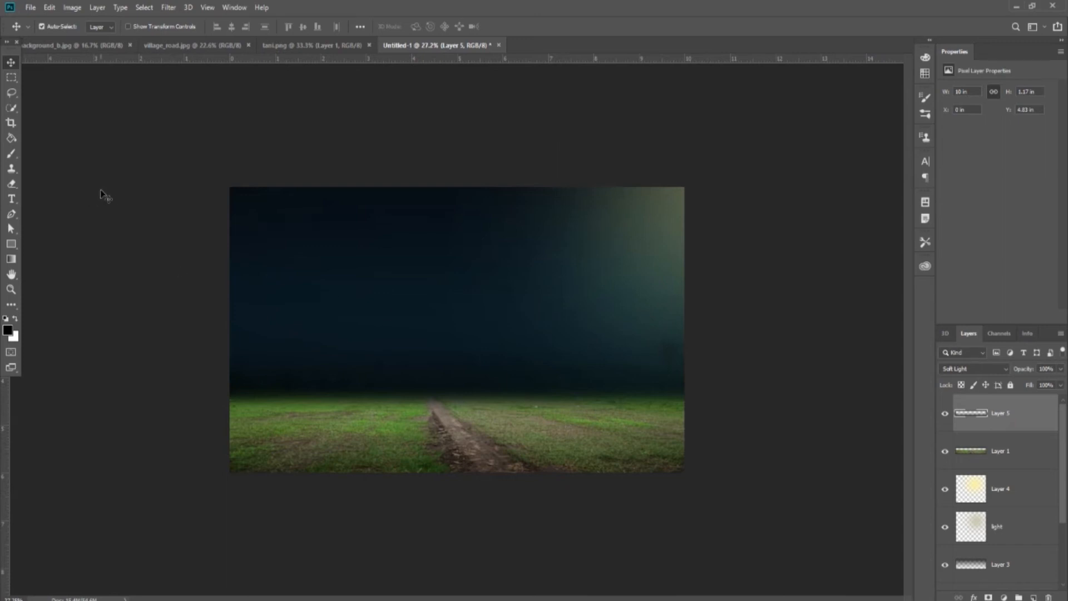
{"action": "left_click", "coordinate": [303, 46]}
{"action": "scroll", "coordinate": [462, 284], "scroll_direction": "down", "scroll_amount": 1}
{"action": "mouse_move", "coordinate": [459, 283]}
{"action": "left_mouse_down"}
{"action": "mouse_move", "coordinate": [430, 47]}
{"action": "mouse_move", "coordinate": [452, 351]}
{"action": "mouse_move", "coordinate": [465, 282]}
{"action": "left_mouse_up"}
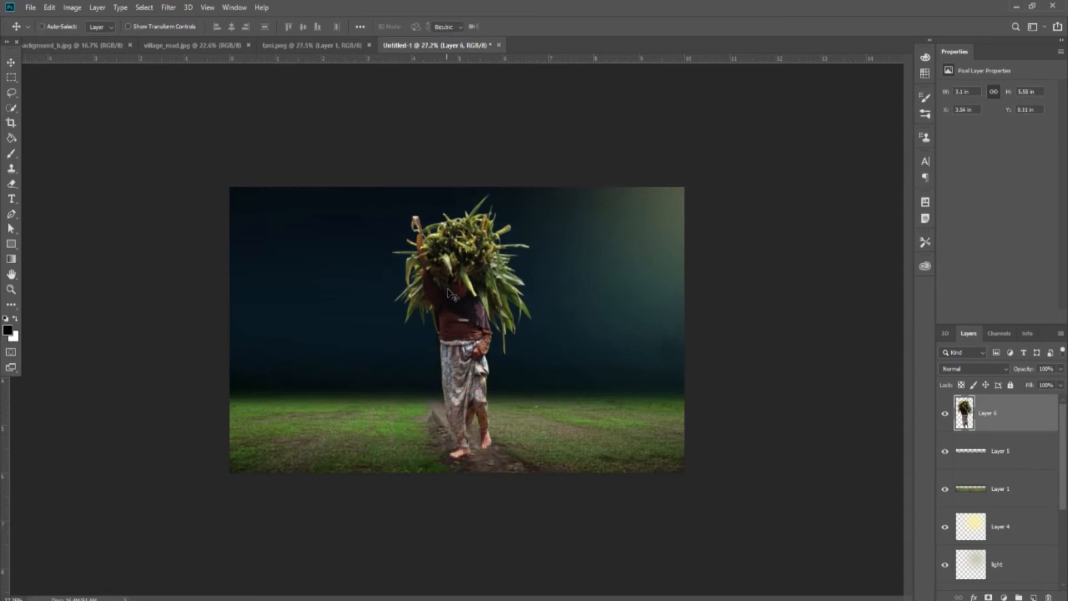
Scale the plant-carrying figure down to about 48% and place it standing on the dirt path
{"action": "key", "text": "ctrl+t"}
{"action": "left_click_drag", "start_coordinate": [387, 190], "coordinate": [422, 248]}
{"action": "left_click_drag", "start_coordinate": [454, 298], "coordinate": [446, 333]}
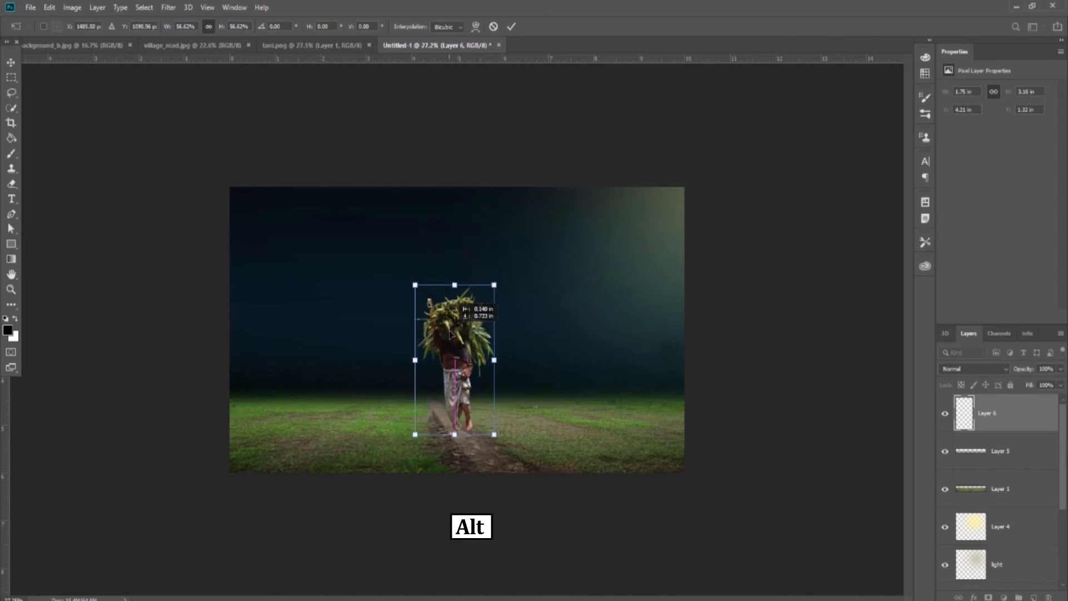
{"action": "left_click_drag", "start_coordinate": [415, 284], "coordinate": [421, 296]}
{"action": "left_click_drag", "start_coordinate": [454, 353], "coordinate": [451, 363]}
{"action": "scroll", "coordinate": [457, 334], "scroll_direction": "up", "scroll_amount": 2}
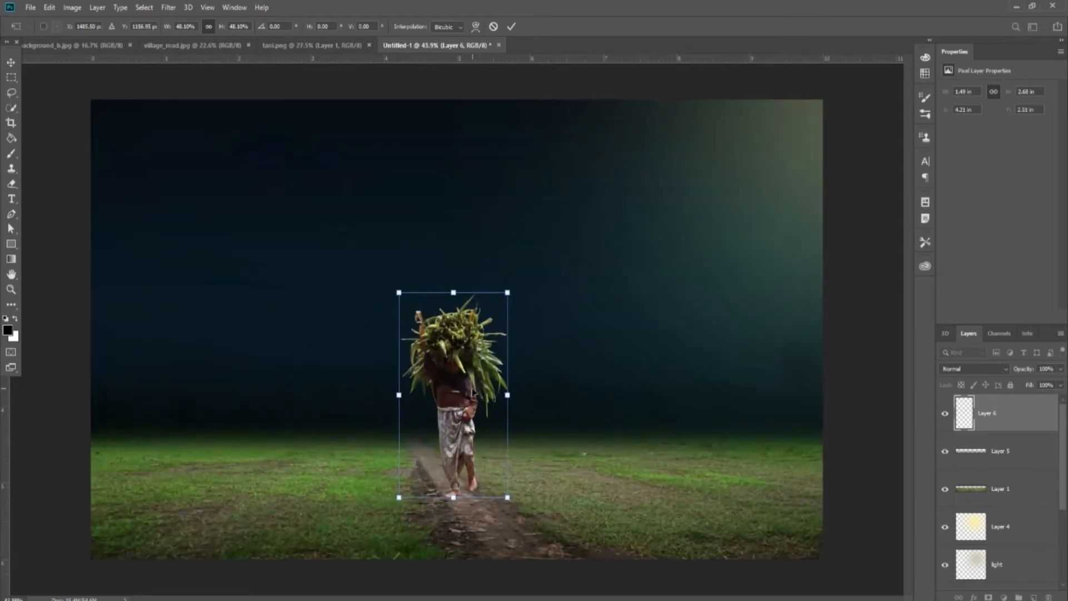
{"action": "left_click", "coordinate": [512, 26]}
{"action": "scroll", "coordinate": [445, 329], "scroll_direction": "down", "scroll_amount": 2}
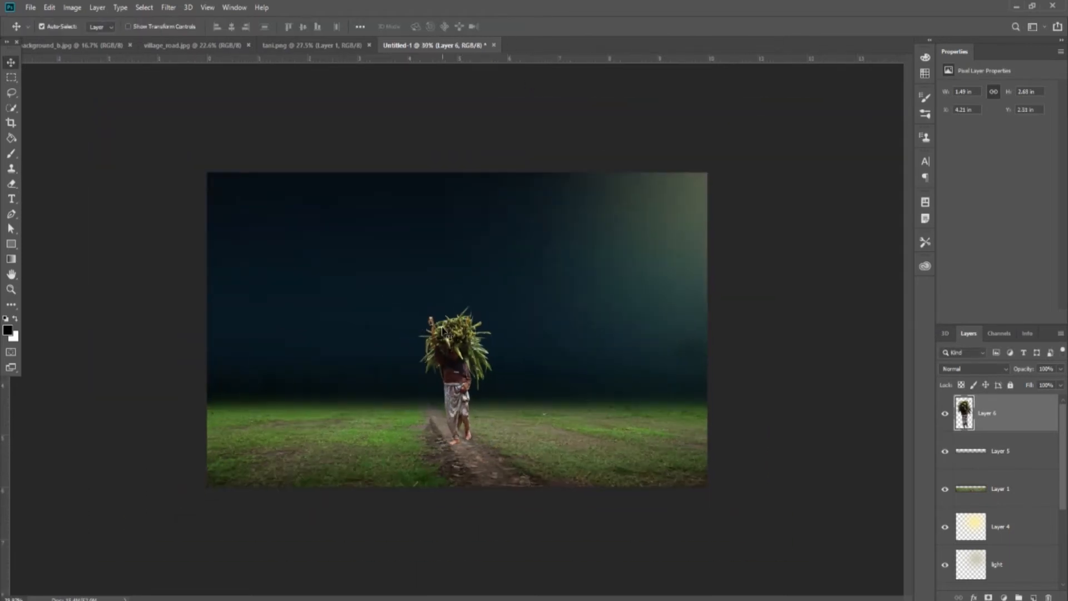
Set up the Eraser with a hard round brush at 100% opacity for cleaning around the figure's feet
{"action": "scroll", "coordinate": [514, 427], "scroll_direction": "up", "scroll_amount": 5}
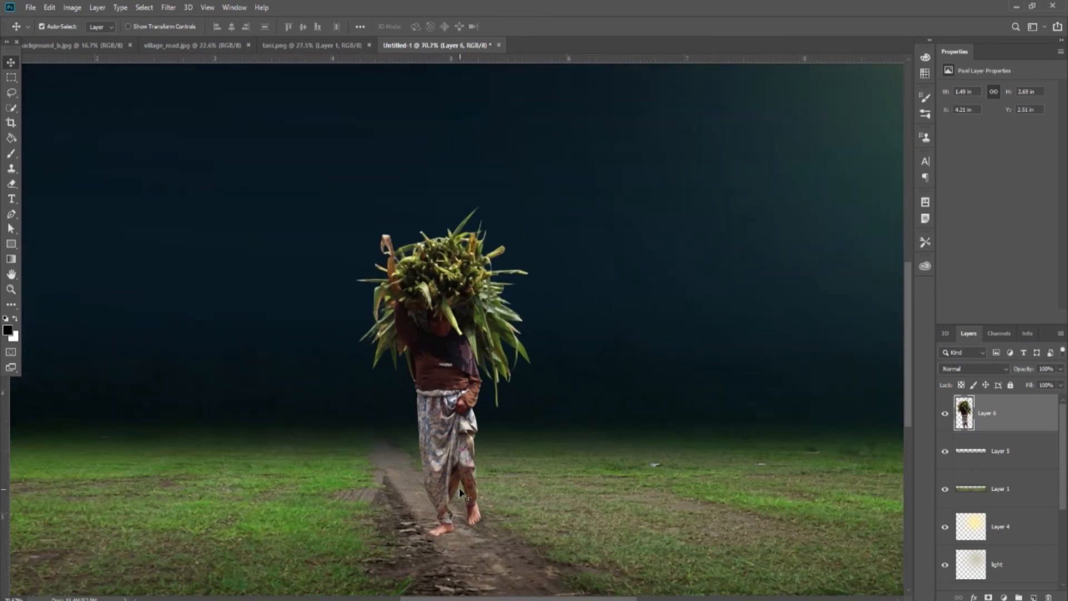
{"action": "scroll", "coordinate": [467, 492], "scroll_direction": "up", "scroll_amount": 4}
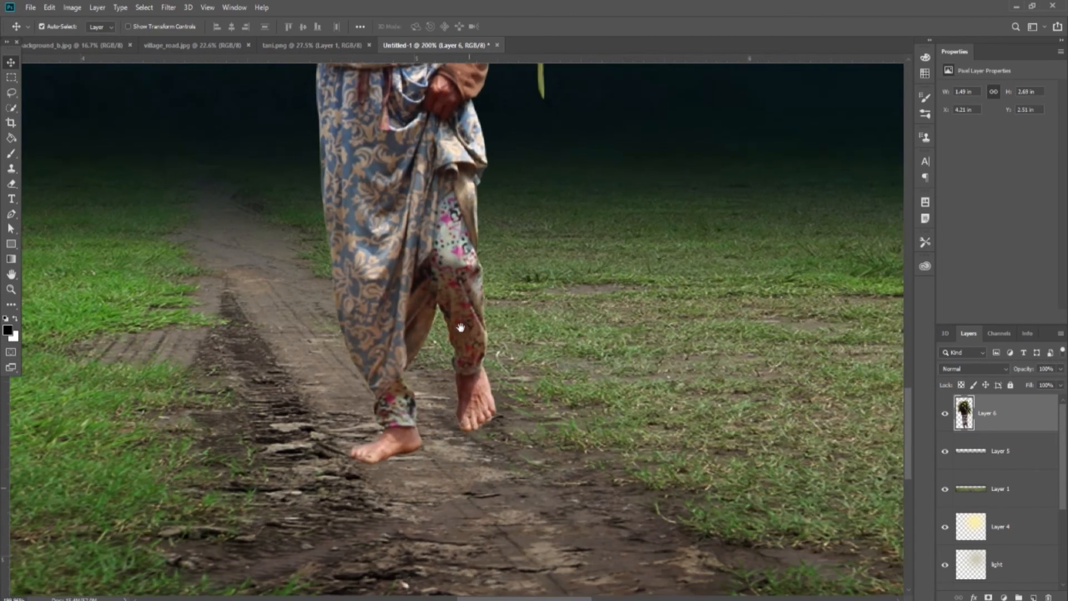
{"action": "key", "text": "e"}
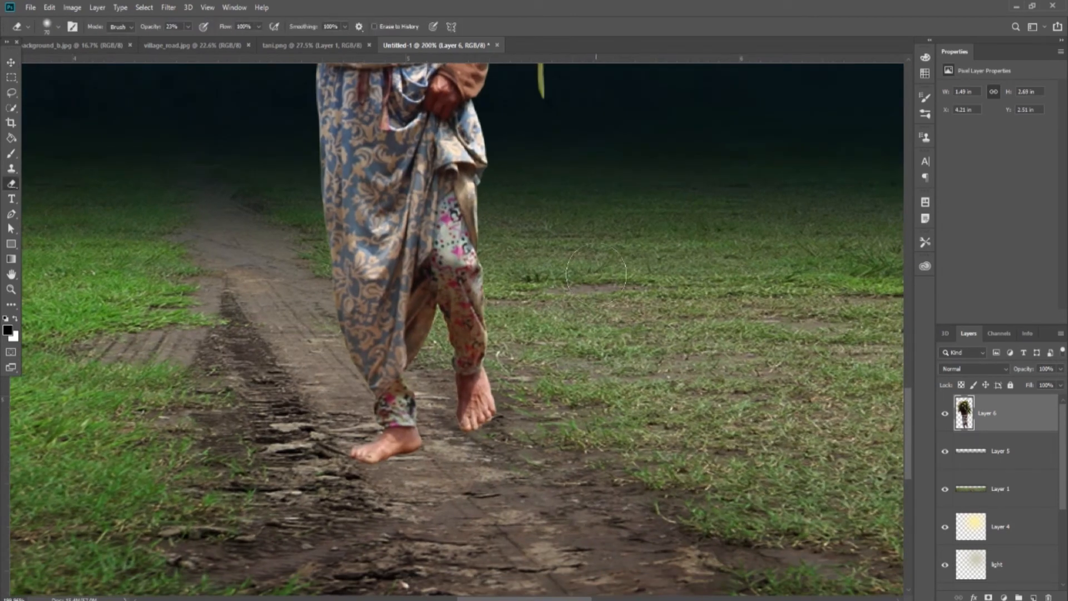
{"action": "right_click", "coordinate": [597, 271]}
{"action": "left_click", "coordinate": [633, 355]}
{"action": "left_click", "coordinate": [677, 33]}
{"action": "left_click", "coordinate": [188, 26]}
{"action": "left_click_drag", "start_coordinate": [186, 40], "coordinate": [228, 40]}
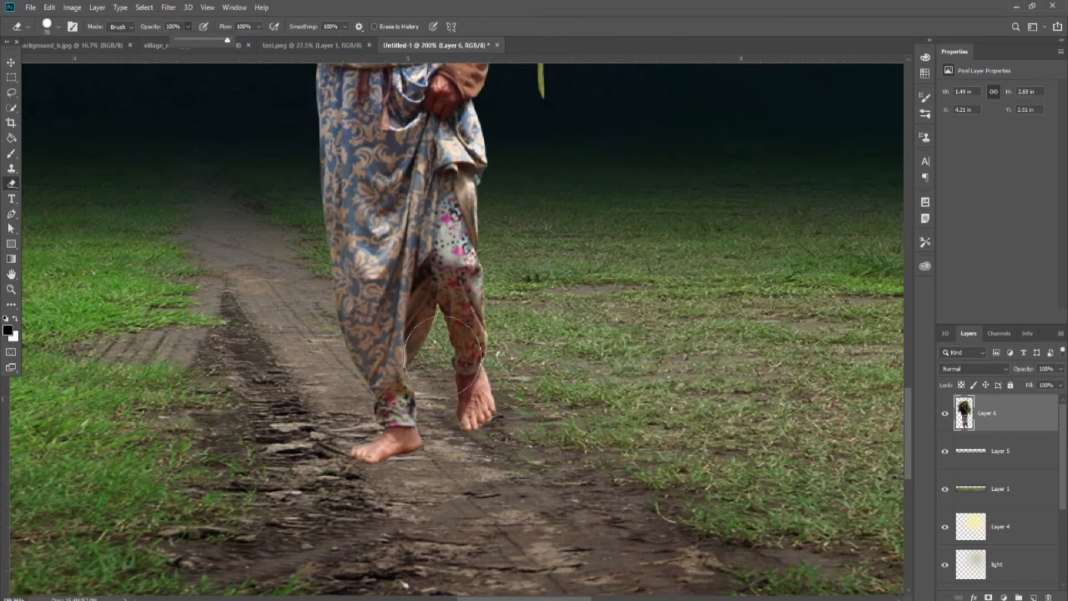
Reduce the eraser to a very small size and erase the leftover cut-out fringe around the figure's bare feet
{"action": "key", "text": "bracketleft"}
{"action": "key", "text": "bracketleft"}
{"action": "key", "text": "bracketleft"}
{"action": "scroll", "coordinate": [419, 469], "scroll_direction": "up", "scroll_amount": 3}
{"action": "key", "text": "bracketleft"}
{"action": "key", "text": "bracketleft"}
{"action": "key", "text": "bracketleft"}
{"action": "key", "text": "bracketleft"}
{"action": "key", "text": "bracketleft"}
{"action": "key", "text": "bracketleft"}
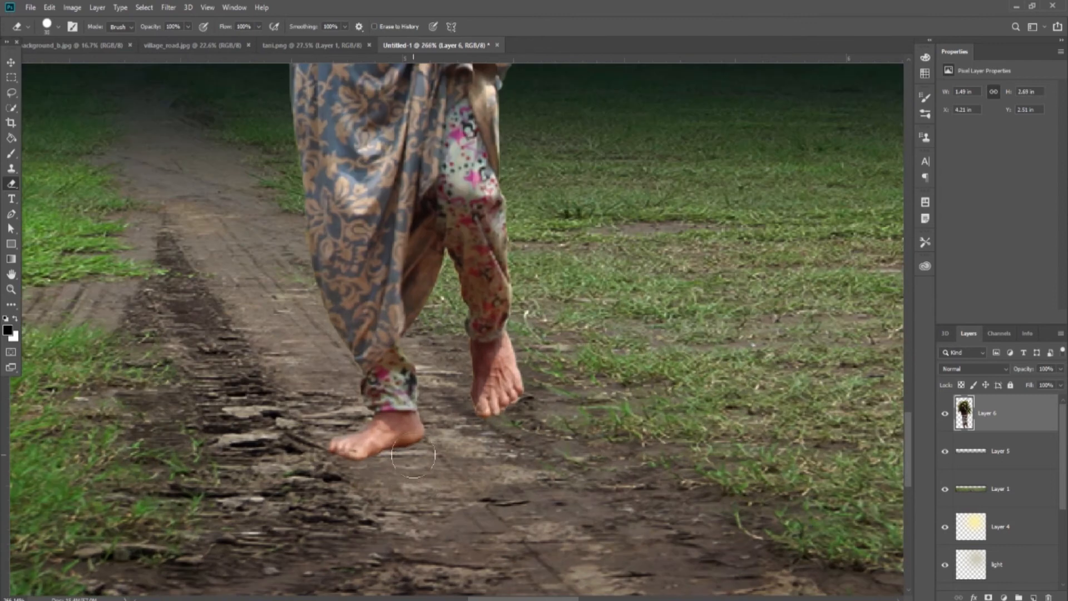
{"action": "key", "text": "bracketleft"}
{"action": "key", "text": "bracketleft"}
{"action": "scroll", "coordinate": [424, 447], "scroll_direction": "up", "scroll_amount": 3}
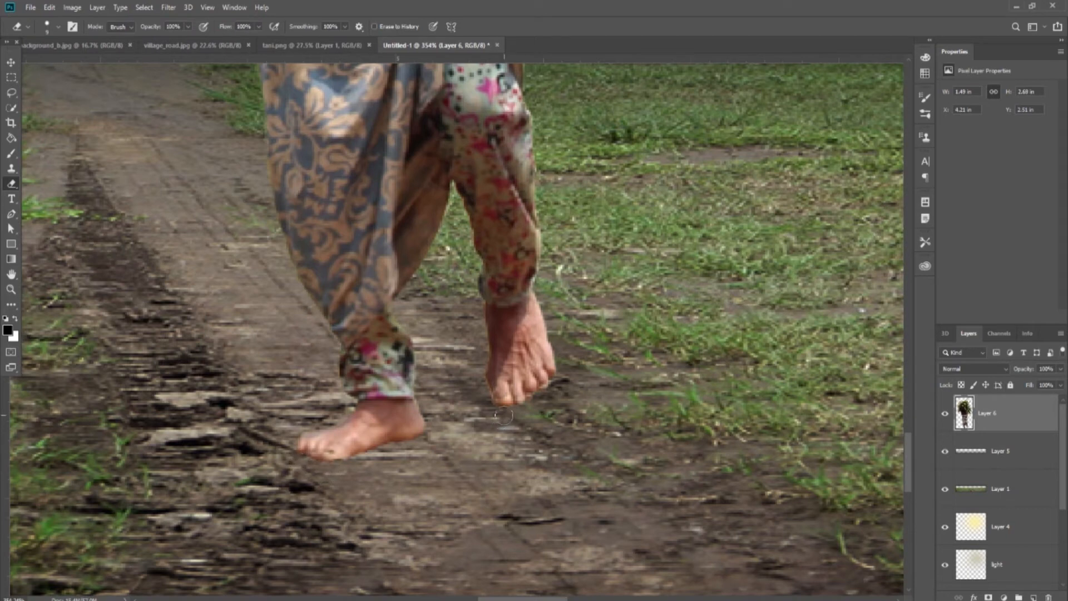
{"action": "scroll", "coordinate": [517, 413], "scroll_direction": "down", "scroll_amount": 9}
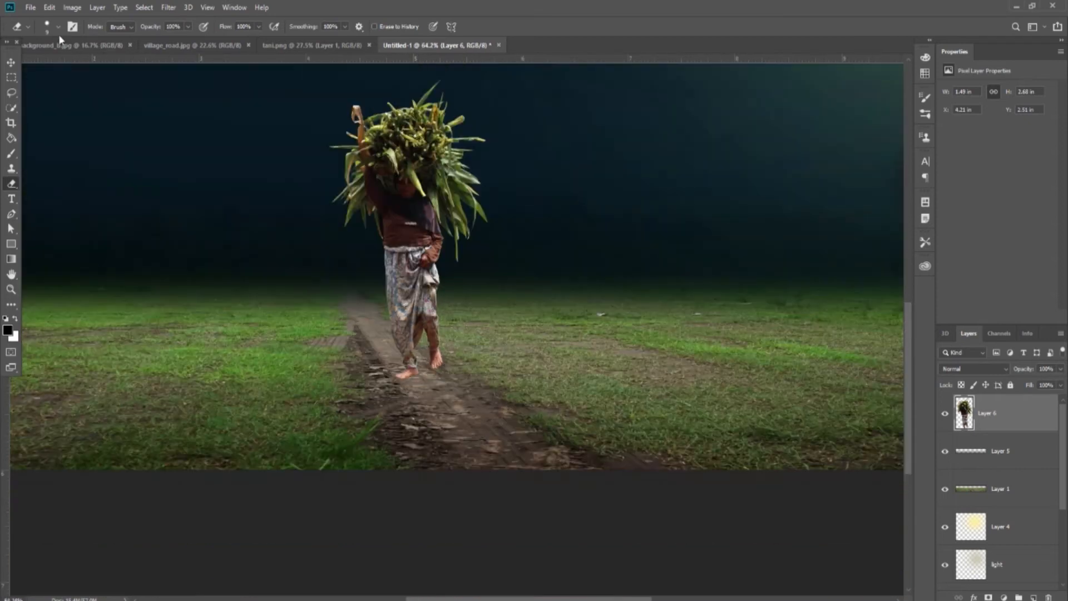
{"action": "left_click", "coordinate": [11, 61]}
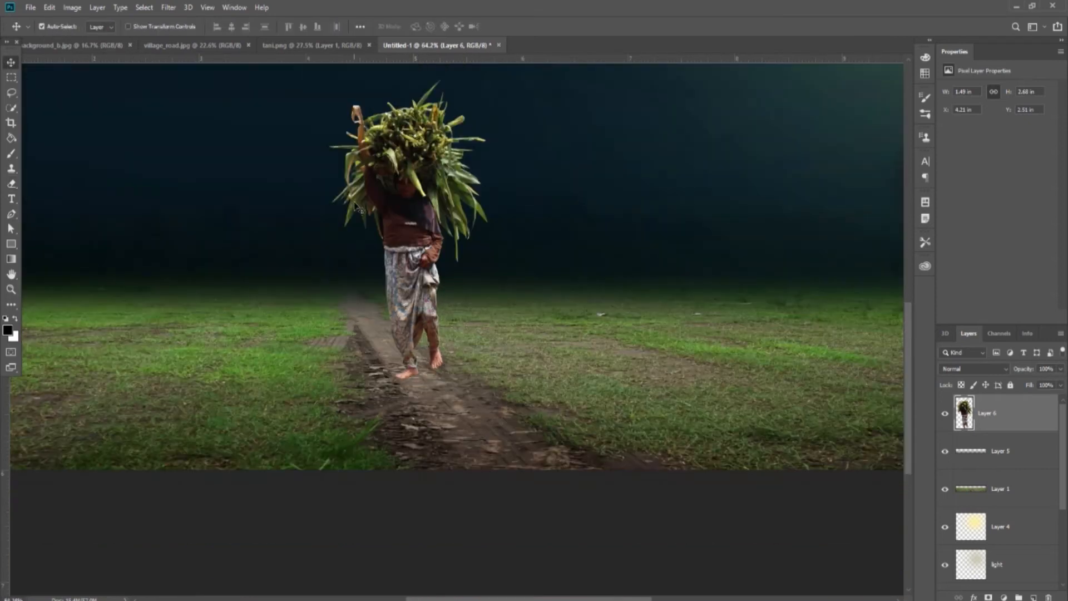
Lower the figure layer's contrast to -21 and set its brightness to about 2 with Brightness/Contrast
{"action": "scroll", "coordinate": [367, 223], "scroll_direction": "down", "scroll_amount": 1}
{"action": "scroll", "coordinate": [500, 445], "scroll_direction": "up", "scroll_amount": 2}
{"action": "scroll", "coordinate": [483, 477], "scroll_direction": "up", "scroll_amount": 1}
{"action": "scroll", "coordinate": [473, 404], "scroll_direction": "down", "scroll_amount": 3}
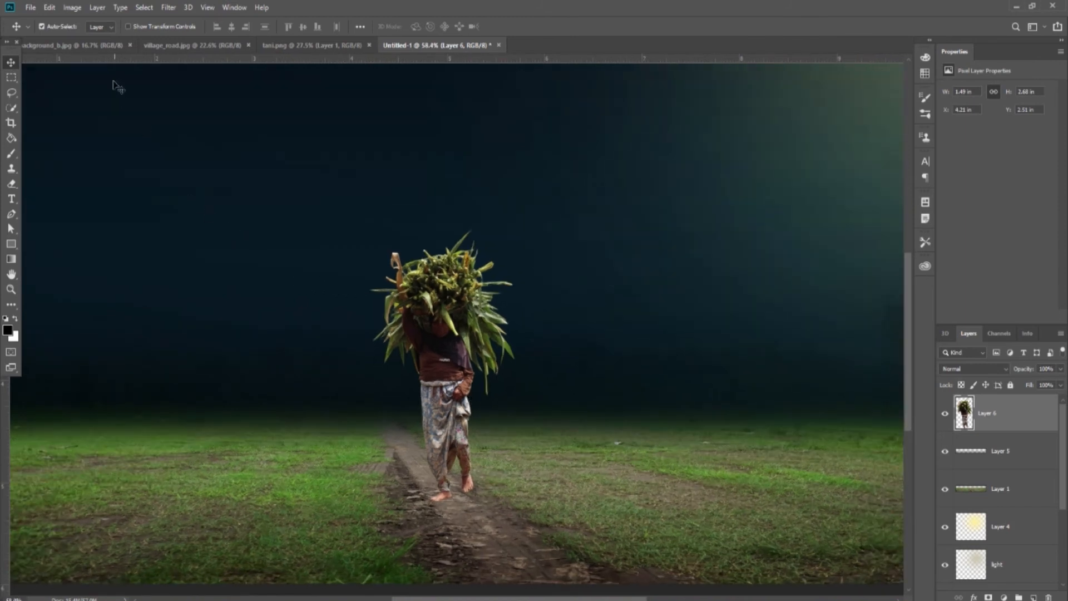
{"action": "left_click", "coordinate": [73, 7]}
{"action": "mouse_move", "coordinate": [89, 38]}
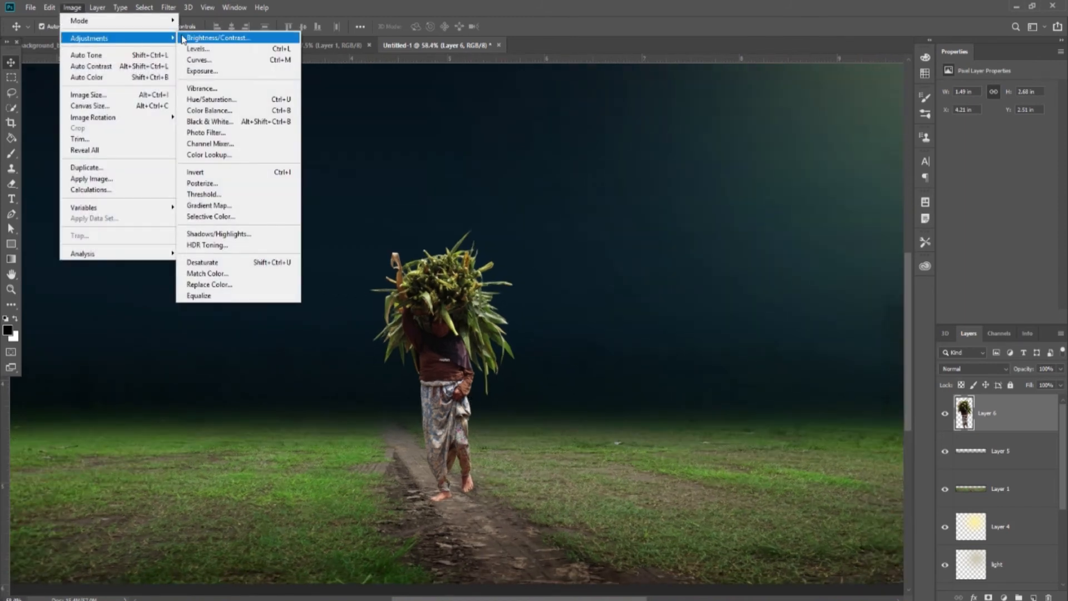
{"action": "left_click", "coordinate": [208, 39]}
{"action": "left_click_drag", "start_coordinate": [651, 311], "coordinate": [642, 280]}
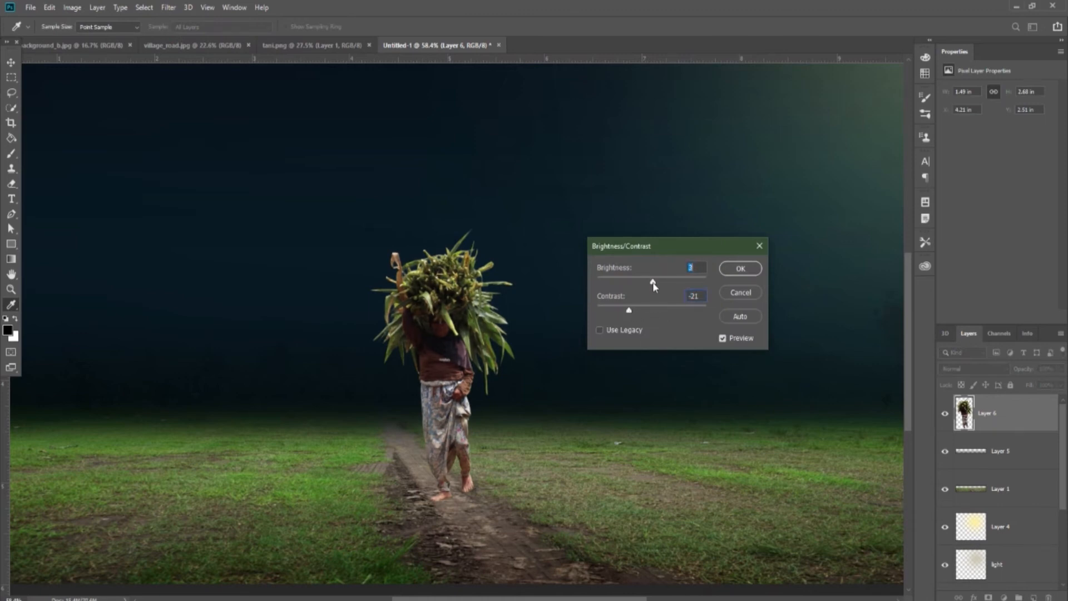
{"action": "left_click", "coordinate": [746, 269]}
{"action": "key", "text": "v"}
{"action": "scroll", "coordinate": [409, 337], "scroll_direction": "down", "scroll_amount": 3}
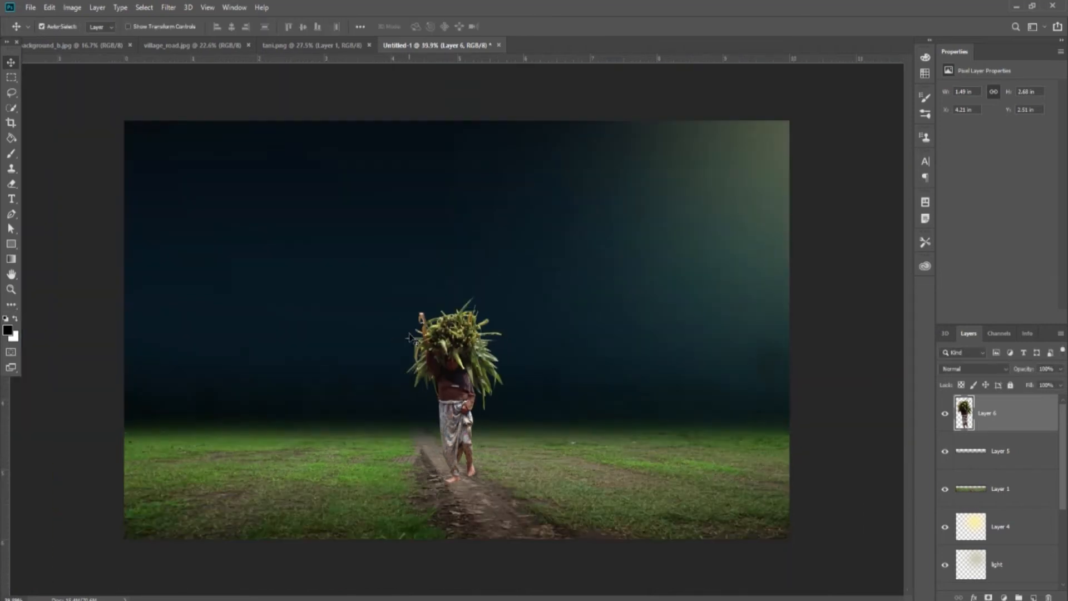
Duplicate the figure layer and move the copy directly beneath the original figure
{"action": "scroll", "coordinate": [409, 336], "scroll_direction": "down", "scroll_amount": 1}
{"action": "scroll", "coordinate": [484, 448], "scroll_direction": "up", "scroll_amount": 4}
{"action": "scroll", "coordinate": [496, 459], "scroll_direction": "down", "scroll_amount": 2}
{"action": "scroll", "coordinate": [494, 458], "scroll_direction": "down", "scroll_amount": 1}
{"action": "scroll", "coordinate": [494, 458], "scroll_direction": "up", "scroll_amount": 2}
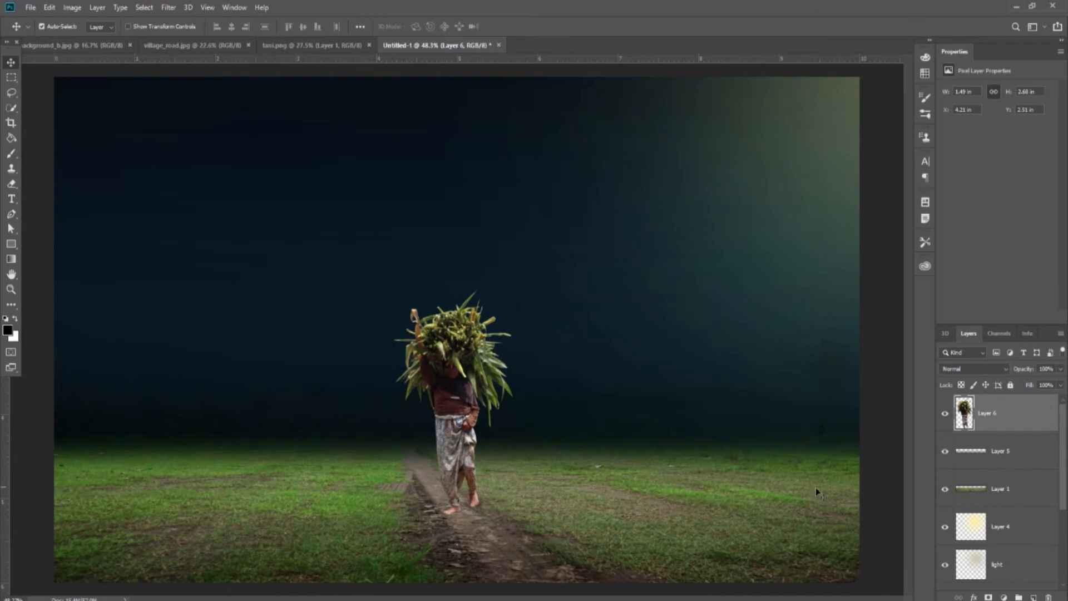
{"action": "key", "text": "ctrl+j"}
{"action": "left_click_drag", "start_coordinate": [1017, 416], "coordinate": [1017, 466]}
Distort the duplicated figure so it lies flat on the grass as a cast shadow stretching from the feet toward the lower left
{"action": "key", "text": "ctrl+t"}
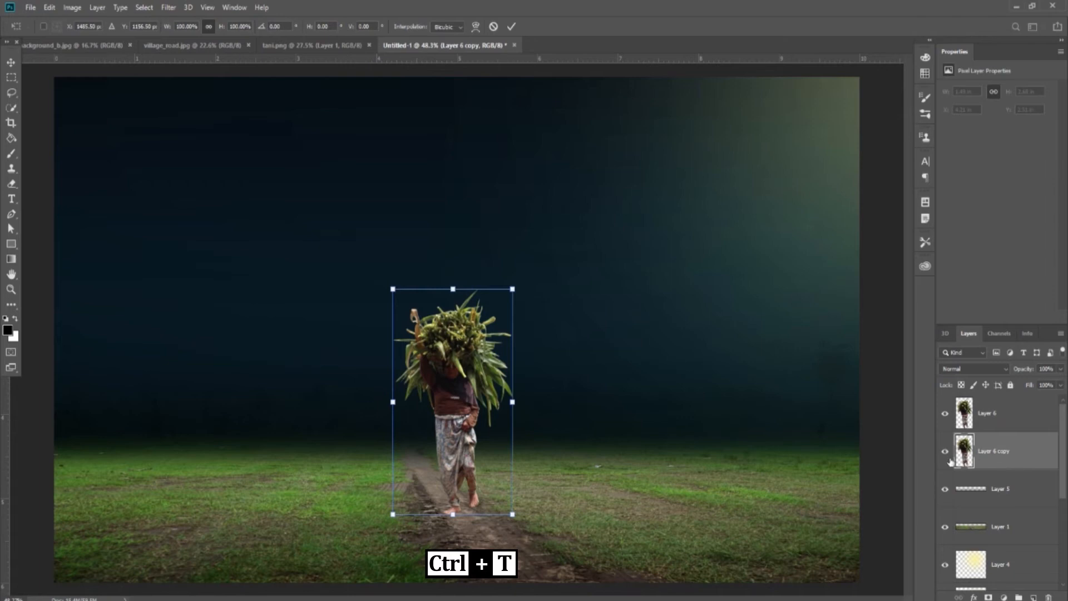
{"action": "right_click", "coordinate": [461, 353]}
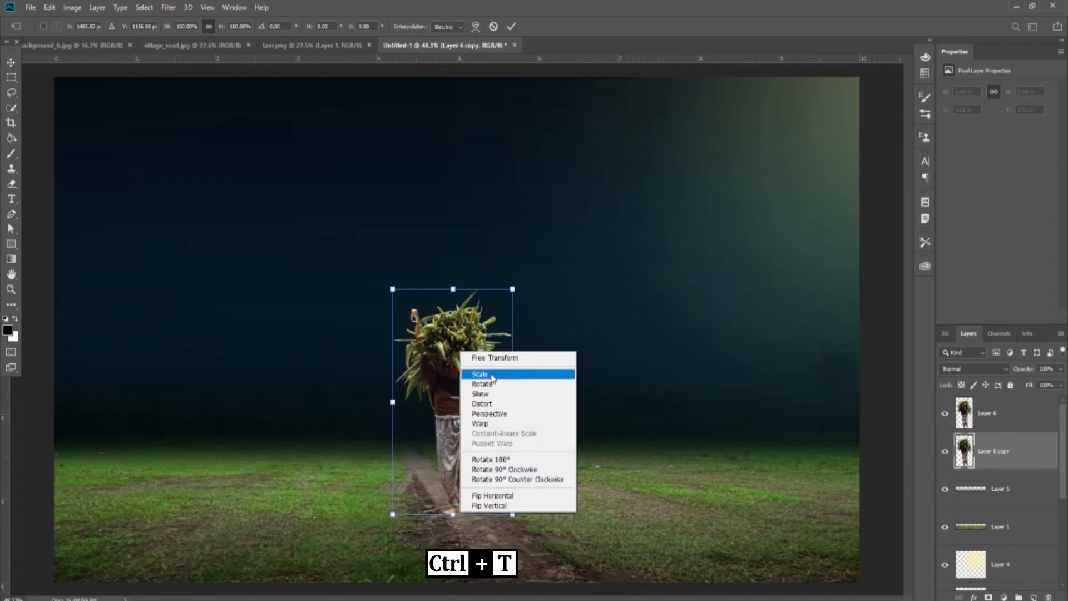
{"action": "left_click", "coordinate": [493, 407]}
{"action": "left_click_drag", "start_coordinate": [452, 289], "coordinate": [272, 575]}
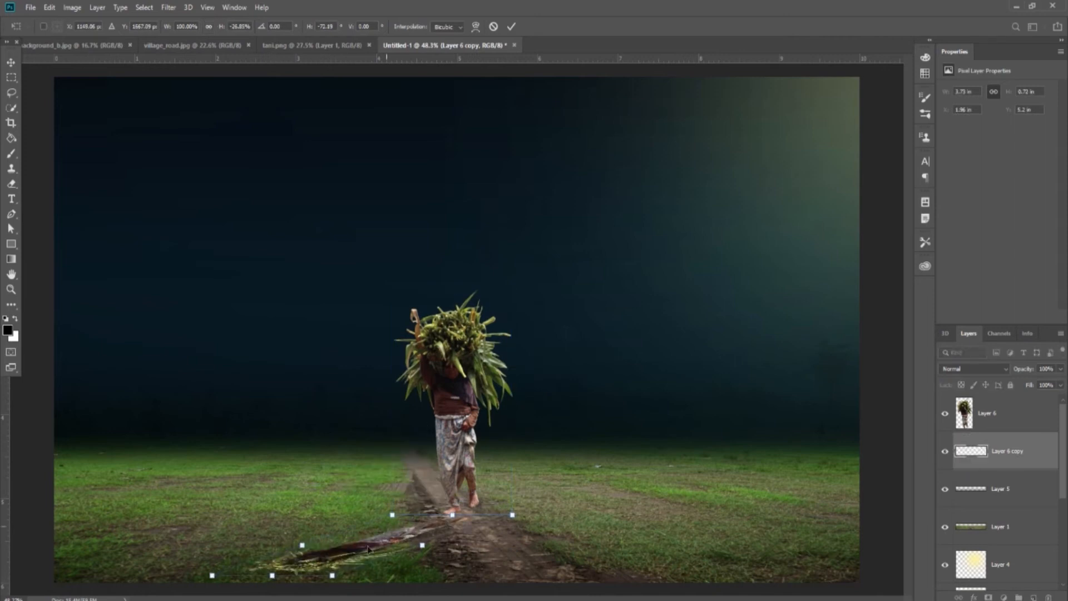
{"action": "key", "text": "ctrl+minus"}
{"action": "left_click_drag", "start_coordinate": [355, 537], "coordinate": [356, 544]}
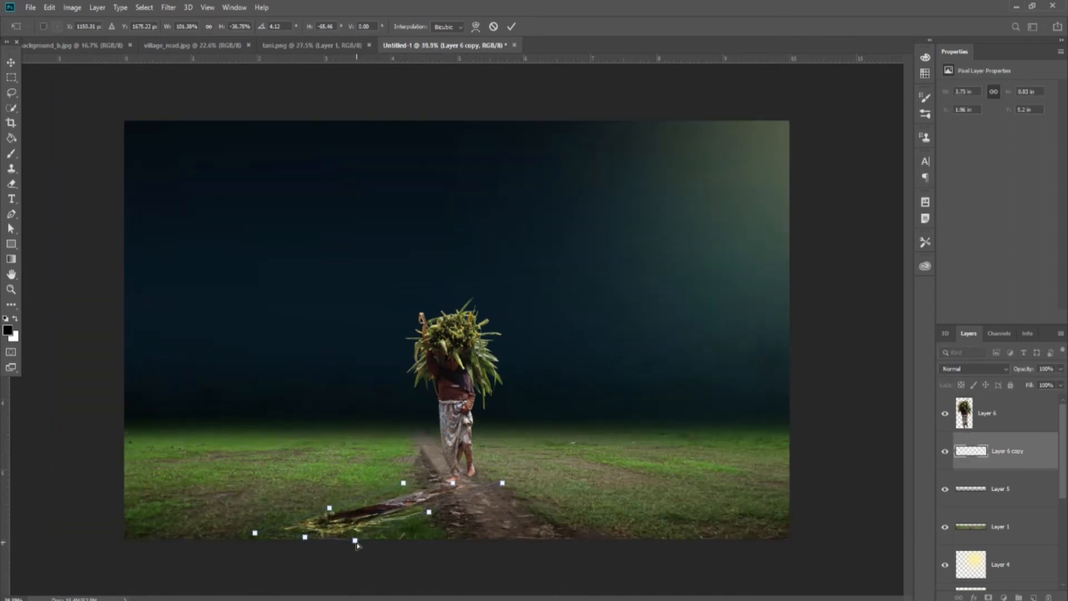
{"action": "left_click", "coordinate": [511, 27]}
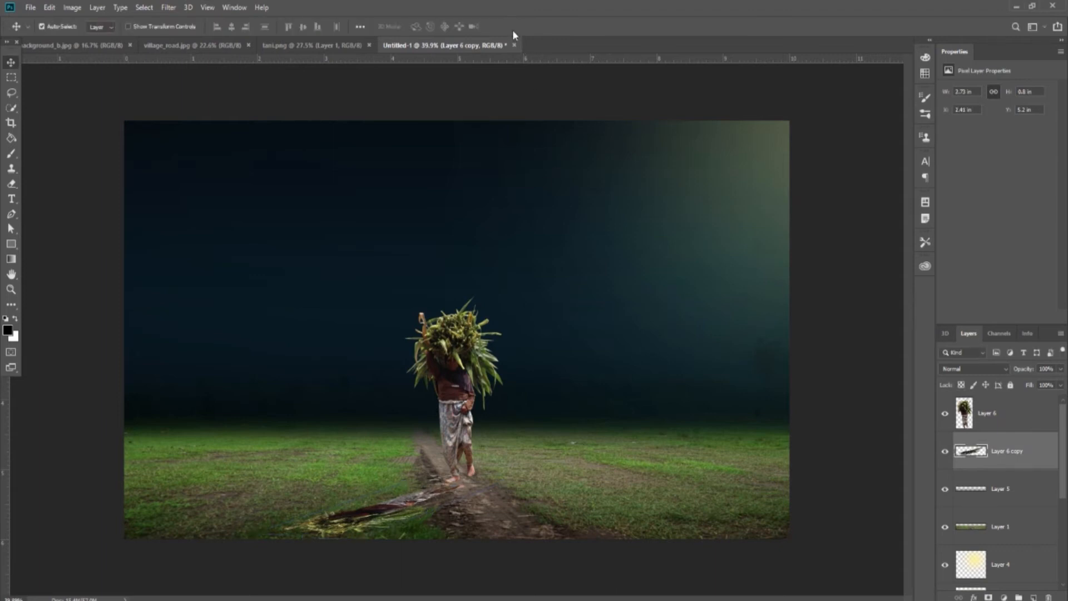
Turn the flattened figure copy solid black by setting its Hue/Saturation lightness to -100
{"action": "key", "text": "ctrl+u"}
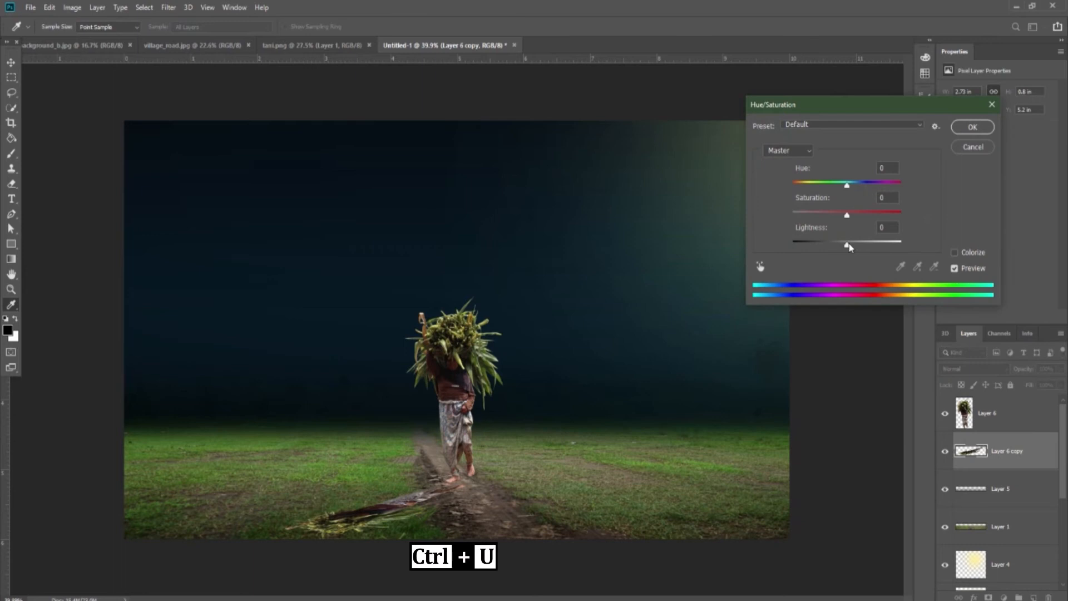
{"action": "left_click_drag", "start_coordinate": [848, 242], "coordinate": [711, 258]}
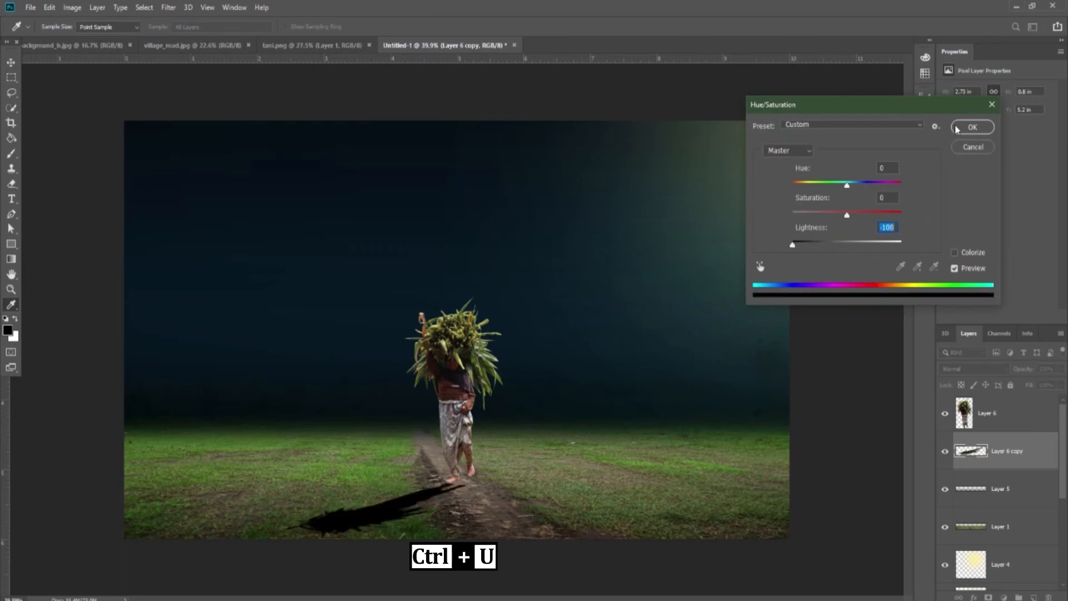
{"action": "left_click", "coordinate": [971, 127]}
{"action": "scroll", "coordinate": [463, 503], "scroll_direction": "down", "scroll_amount": 3}
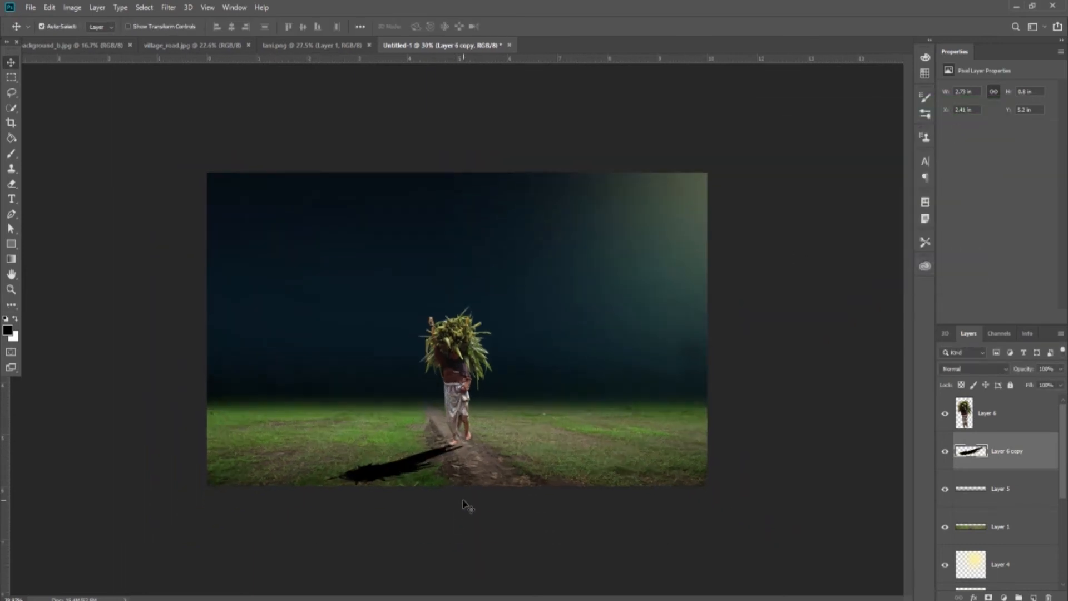
{"action": "scroll", "coordinate": [463, 503], "scroll_direction": "up", "scroll_amount": 3}
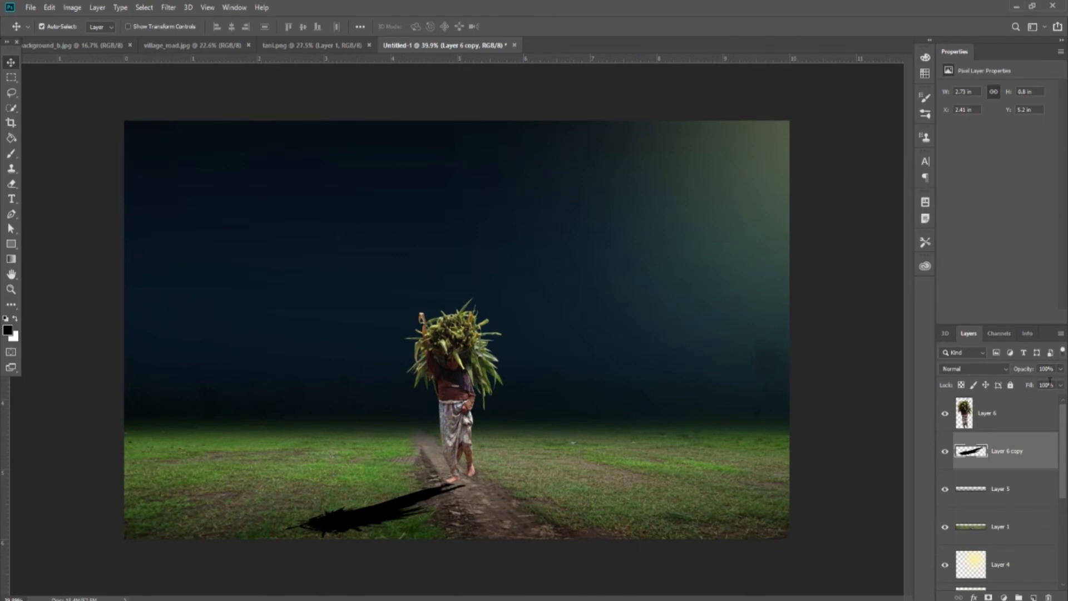
Reduce the shadow layer's opacity to 60%
{"action": "left_click", "coordinate": [1062, 369]}
{"action": "left_click_drag", "start_coordinate": [1062, 384], "coordinate": [1046, 396]}
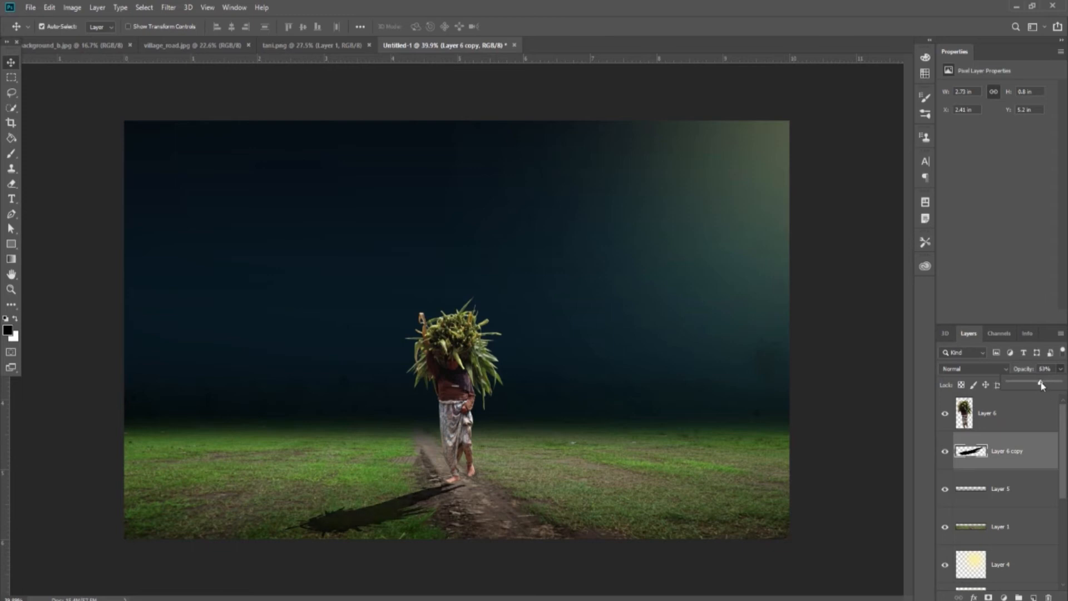
{"action": "left_click", "coordinate": [1019, 455]}
{"action": "scroll", "coordinate": [415, 497], "scroll_direction": "down", "scroll_amount": 4}
{"action": "scroll", "coordinate": [415, 496], "scroll_direction": "up", "scroll_amount": 3}
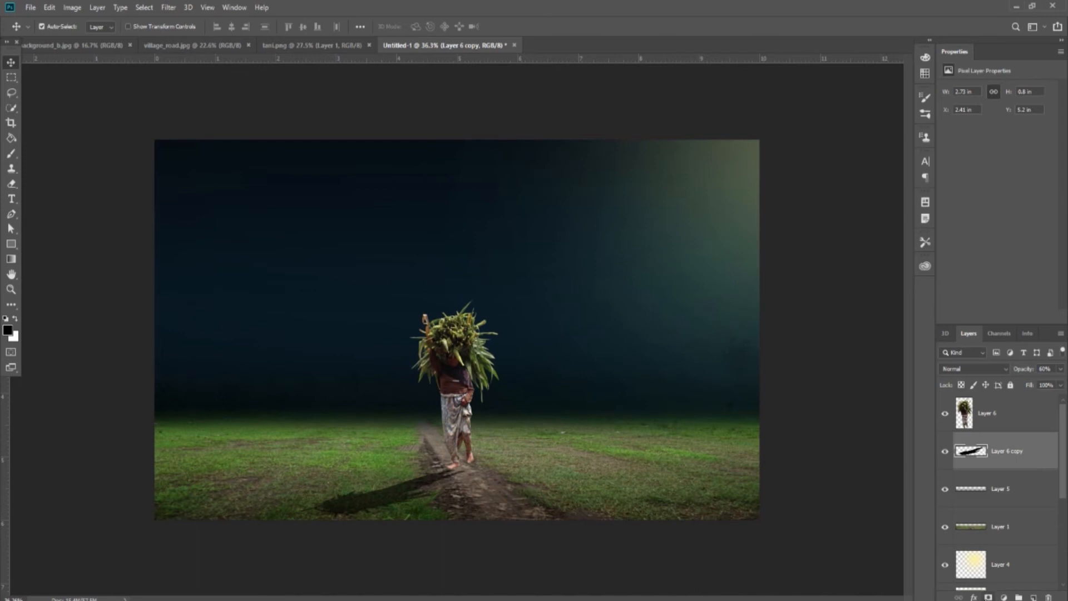
Add a layer mask to the shadow and fade its far end with a black-to-transparent gradient from below the canvas
{"action": "left_click", "coordinate": [988, 597]}
{"action": "scroll", "coordinate": [362, 406], "scroll_direction": "down", "scroll_amount": 3}
{"action": "left_click", "coordinate": [11, 260]}
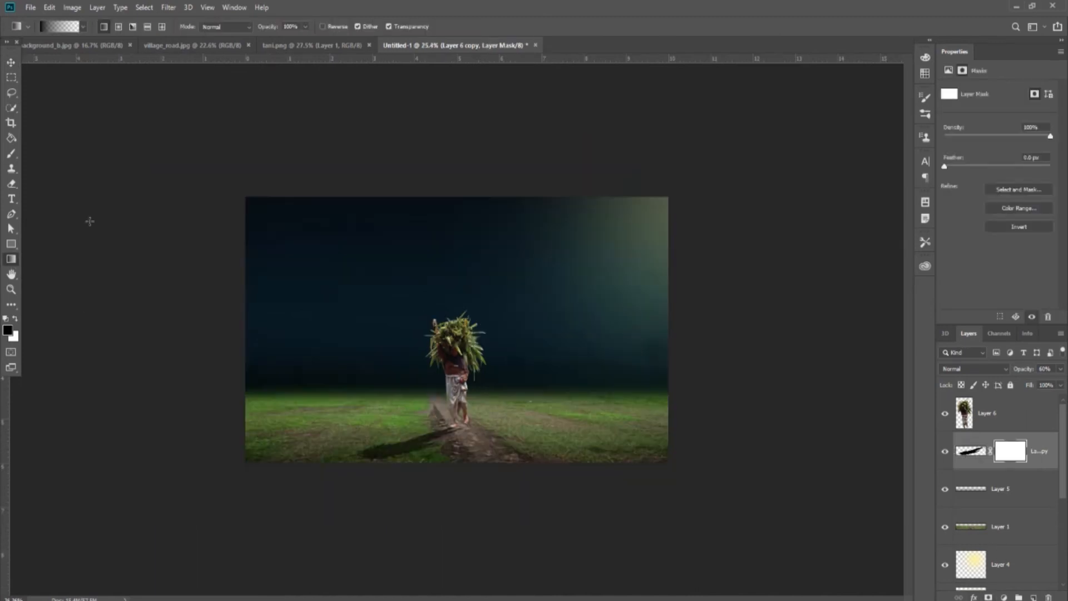
{"action": "scroll", "coordinate": [407, 519], "scroll_direction": "up", "scroll_amount": 2}
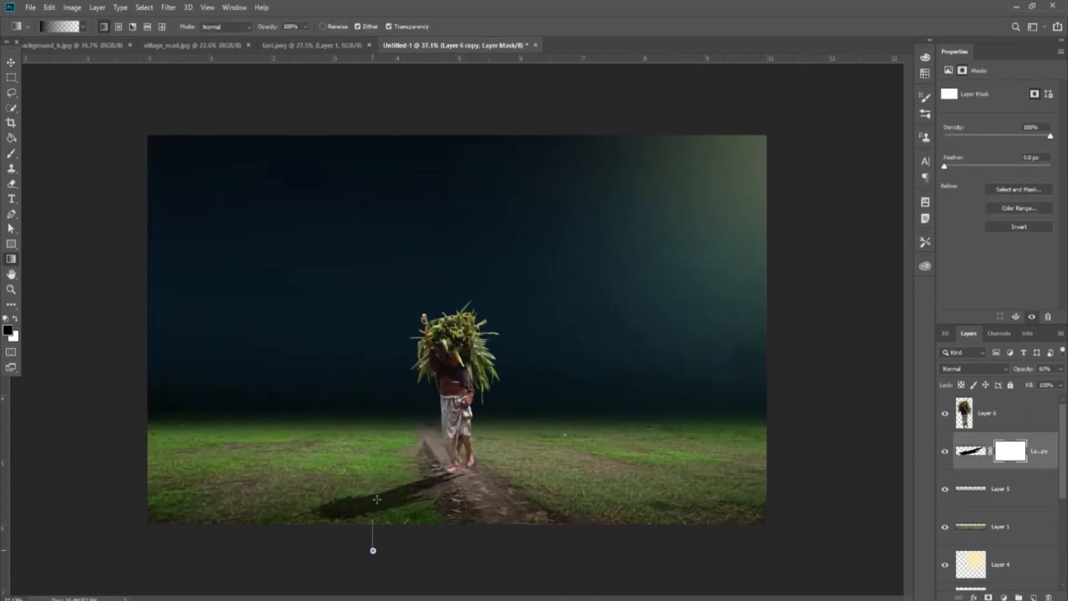
{"action": "left_click_drag", "start_coordinate": [417, 488], "coordinate": [419, 560]}
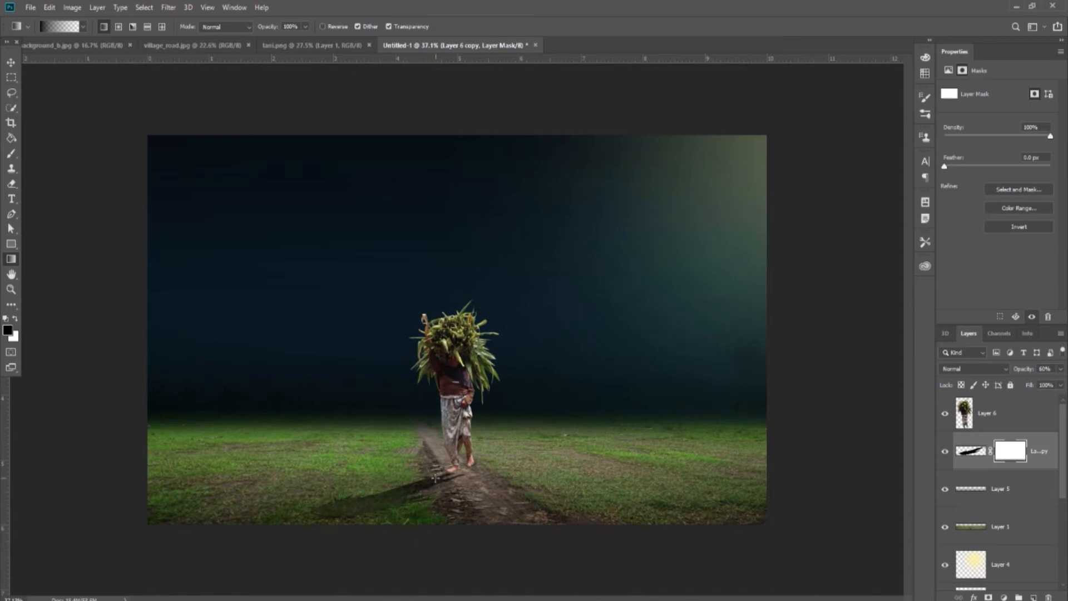
{"action": "scroll", "coordinate": [419, 560], "scroll_direction": "down", "scroll_amount": 1}
{"action": "left_click", "coordinate": [11, 63]}
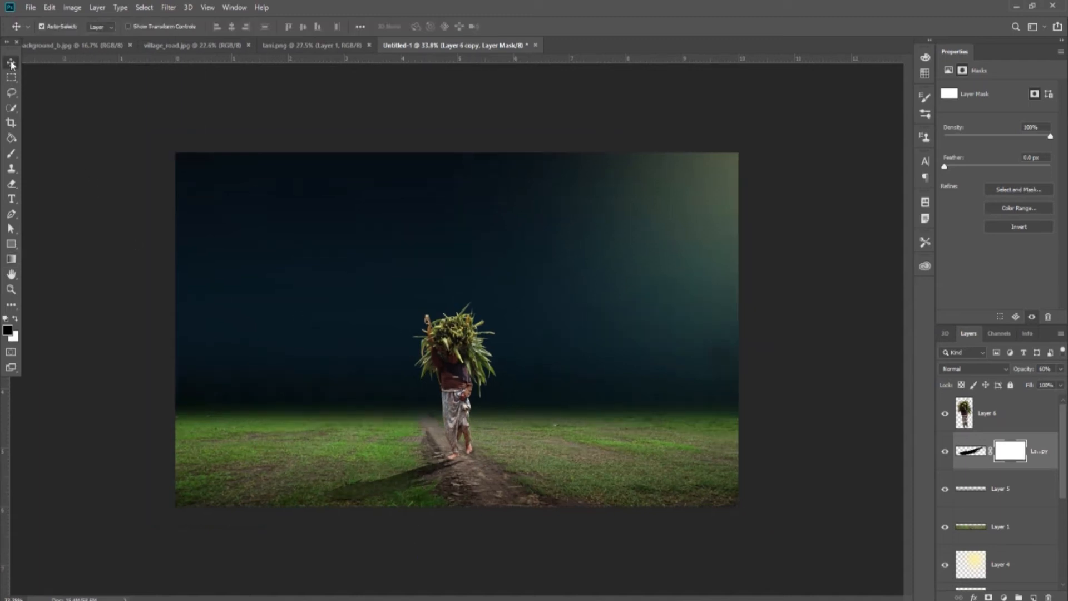
Soften the cast shadow layer with a Gaussian Blur of 4.3 pixels radius
{"action": "left_click", "coordinate": [970, 450]}
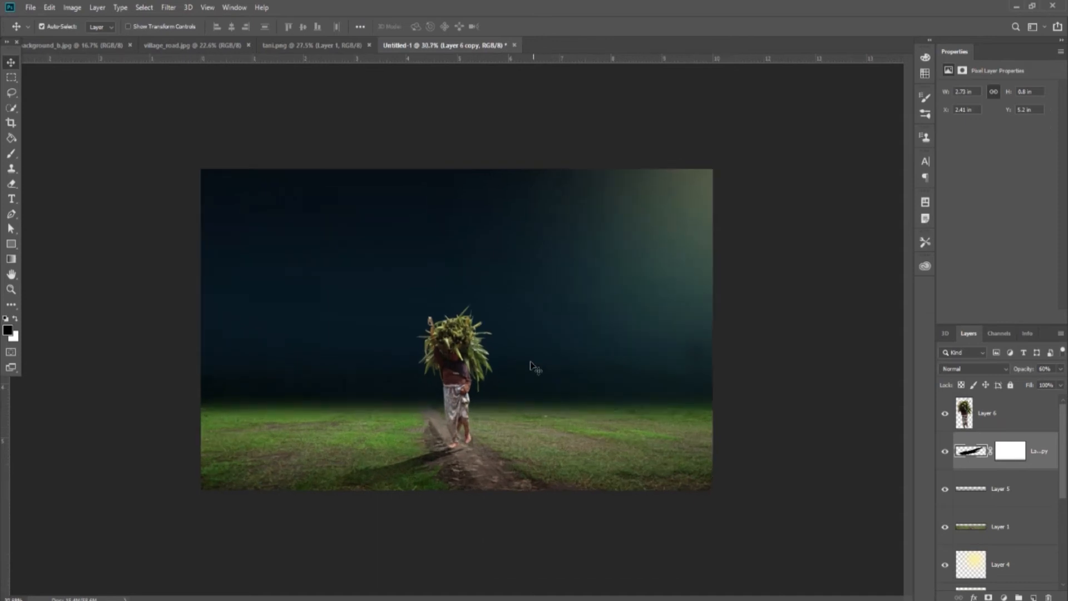
{"action": "left_click", "coordinate": [168, 11]}
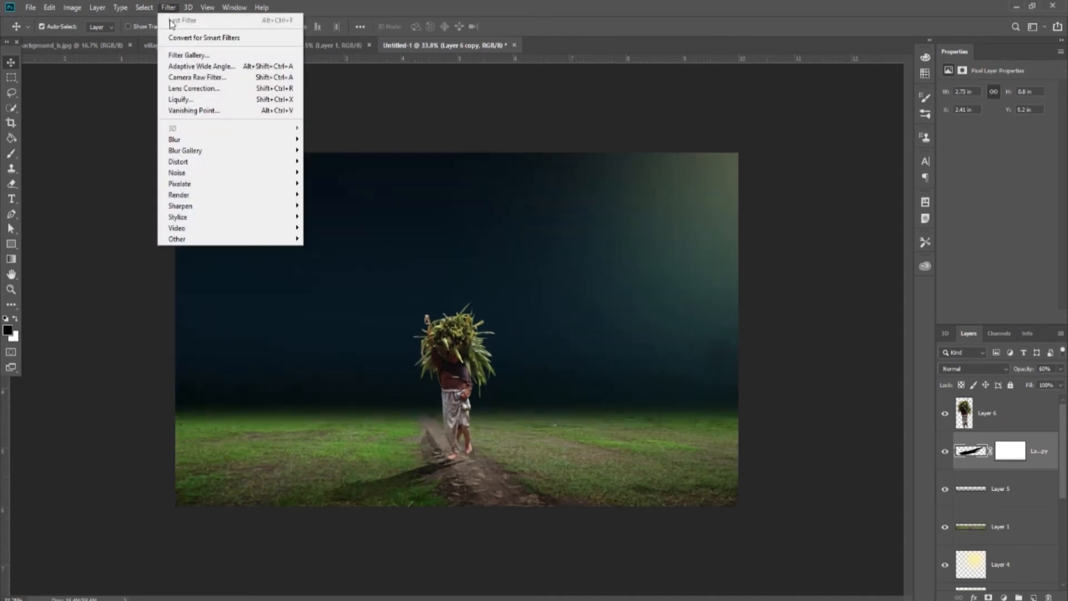
{"action": "mouse_move", "coordinate": [266, 145]}
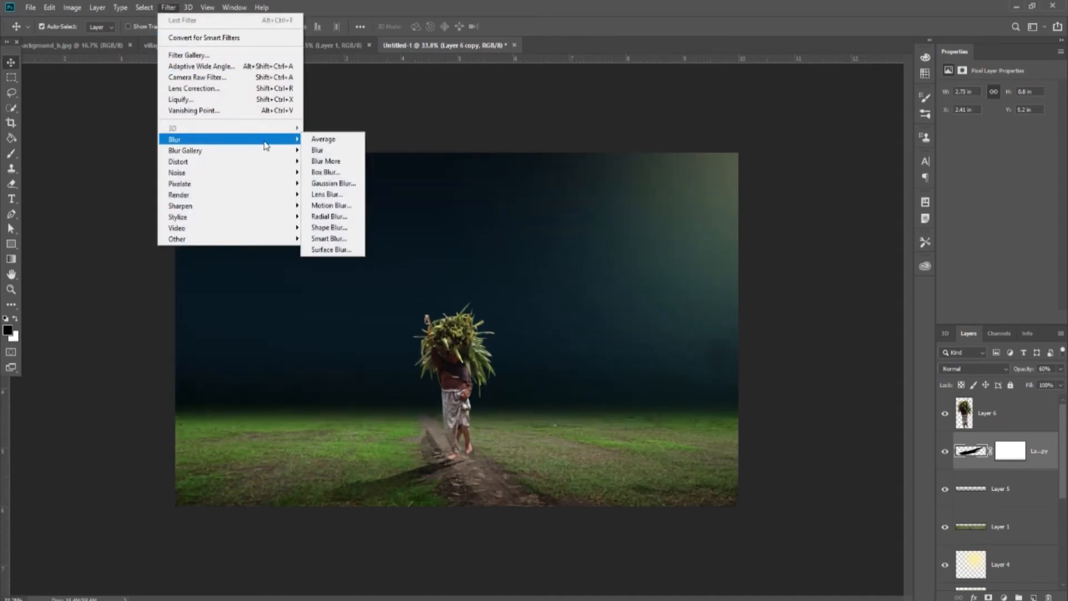
{"action": "left_click", "coordinate": [333, 183]}
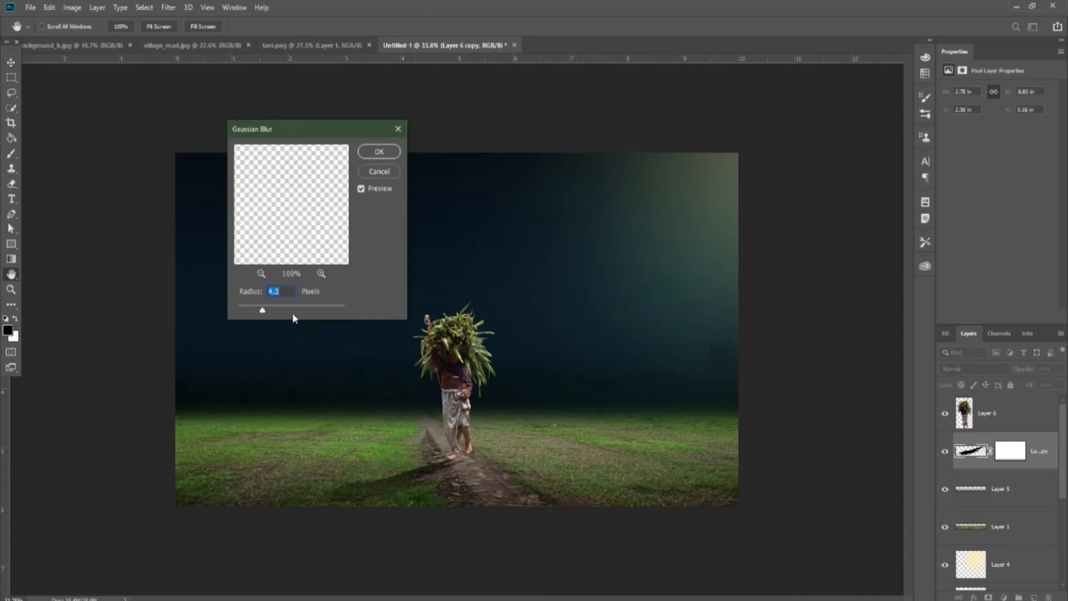
{"action": "left_click", "coordinate": [383, 154]}
Examine the blurred shadow on the grass and how it meets the figure's feet
{"action": "scroll", "coordinate": [475, 389], "scroll_direction": "down", "scroll_amount": 1}
{"action": "scroll", "coordinate": [471, 492], "scroll_direction": "down", "scroll_amount": 1}
{"action": "scroll", "coordinate": [471, 489], "scroll_direction": "up", "scroll_amount": 3}
{"action": "scroll", "coordinate": [489, 479], "scroll_direction": "up", "scroll_amount": 4}
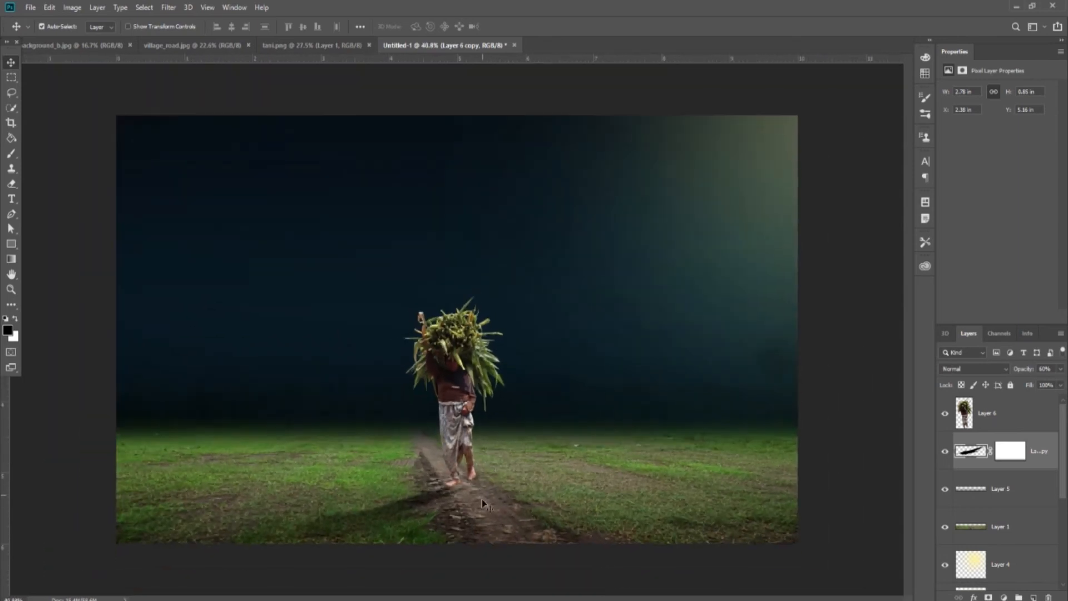
{"action": "scroll", "coordinate": [483, 543], "scroll_direction": "down", "scroll_amount": 4}
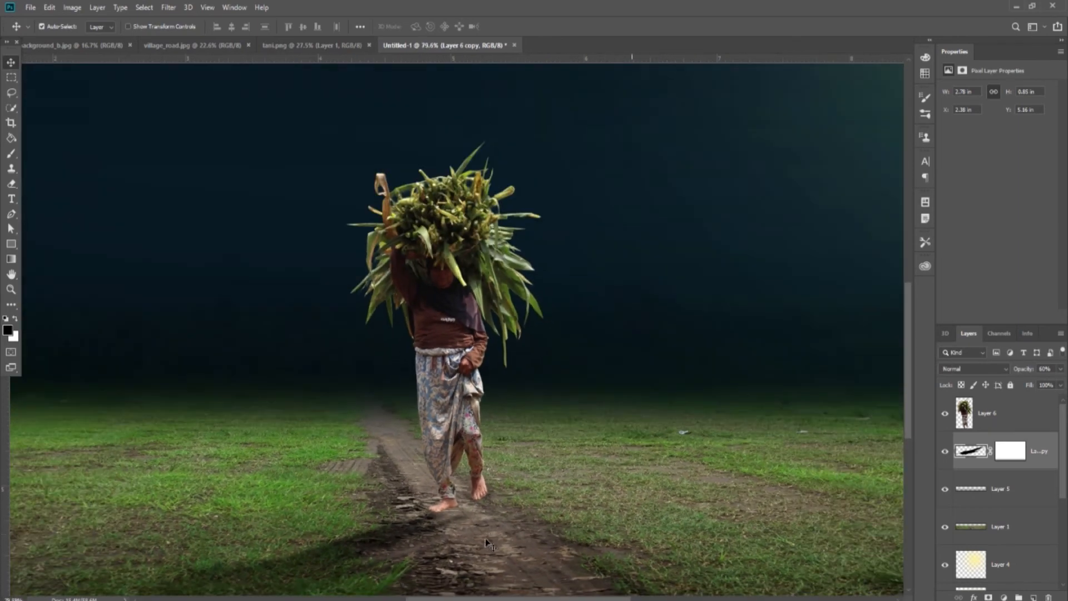
{"action": "scroll", "coordinate": [497, 506], "scroll_direction": "down", "scroll_amount": 1}
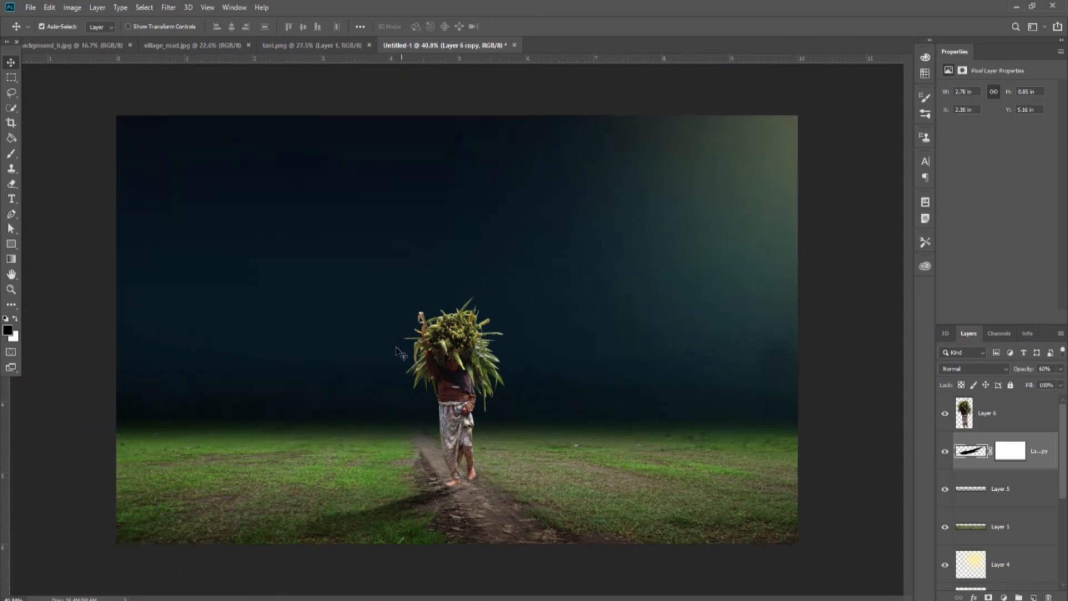
{"action": "left_click", "coordinate": [11, 78]}
{"action": "left_click", "coordinate": [11, 62]}
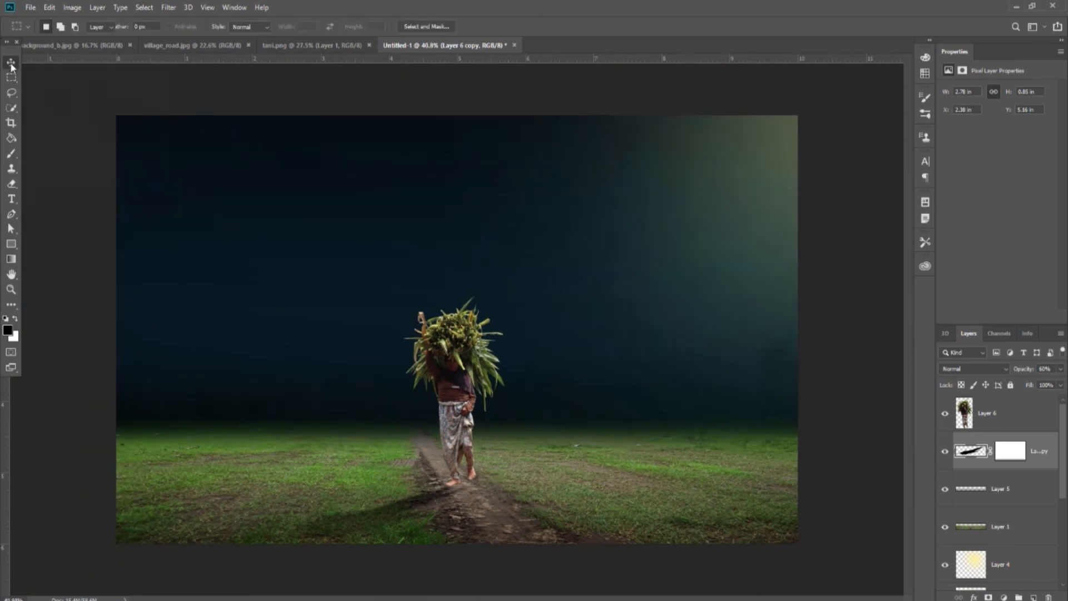
{"action": "scroll", "coordinate": [890, 439], "scroll_direction": "down", "scroll_amount": 1}
{"action": "scroll", "coordinate": [889, 439], "scroll_direction": "up", "scroll_amount": 2}
Apply Color Balance to the figure layer's midtones with green +12 and blue +18
{"action": "left_click", "coordinate": [1003, 418]}
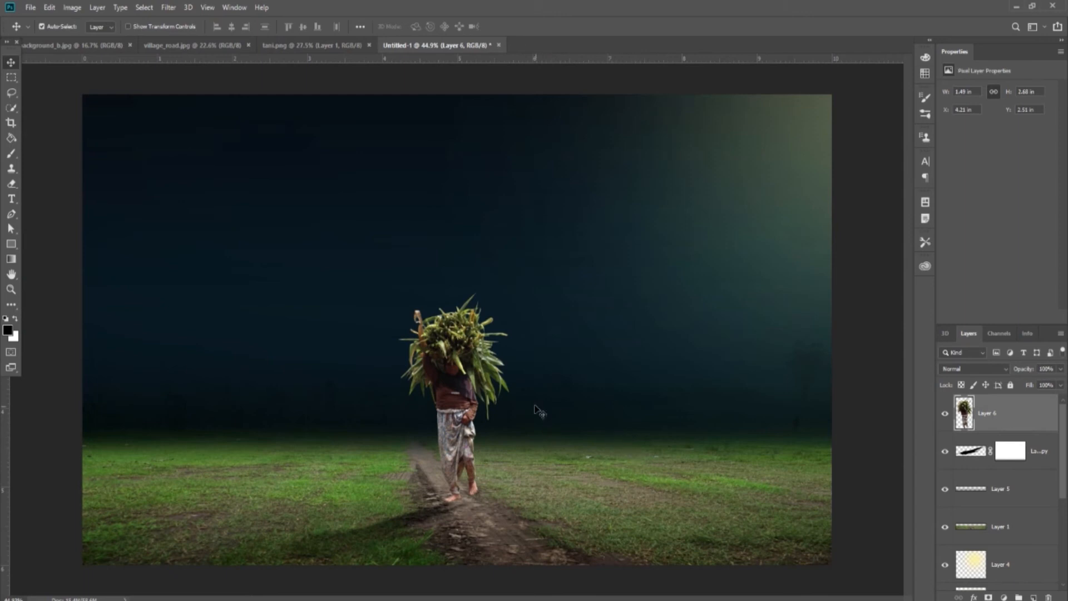
{"action": "key", "text": "ctrl+b"}
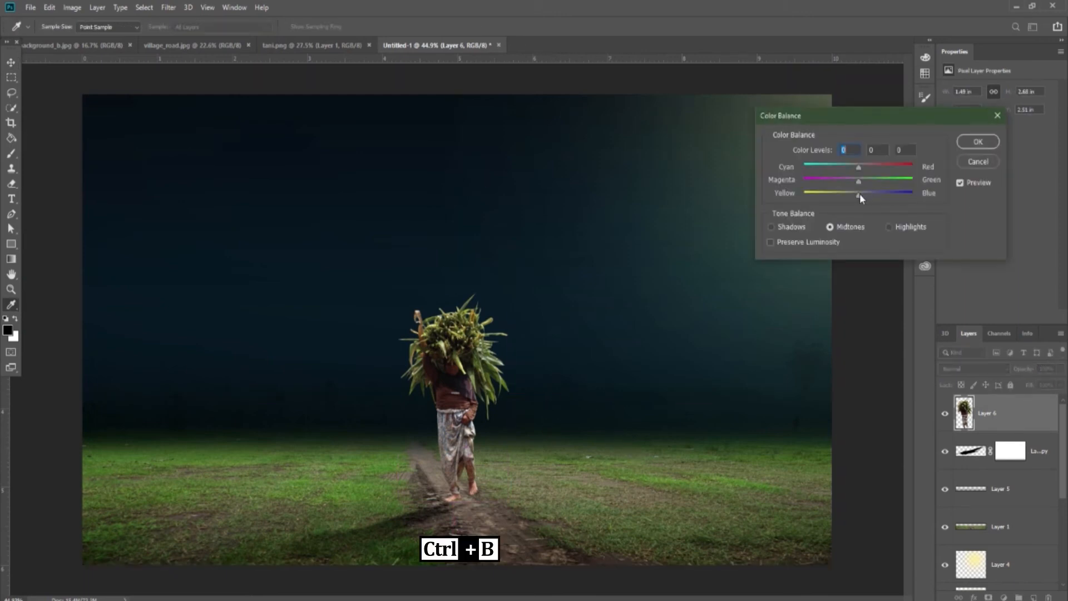
{"action": "left_click", "coordinate": [868, 195]}
{"action": "left_click_drag", "start_coordinate": [864, 181], "coordinate": [866, 183]}
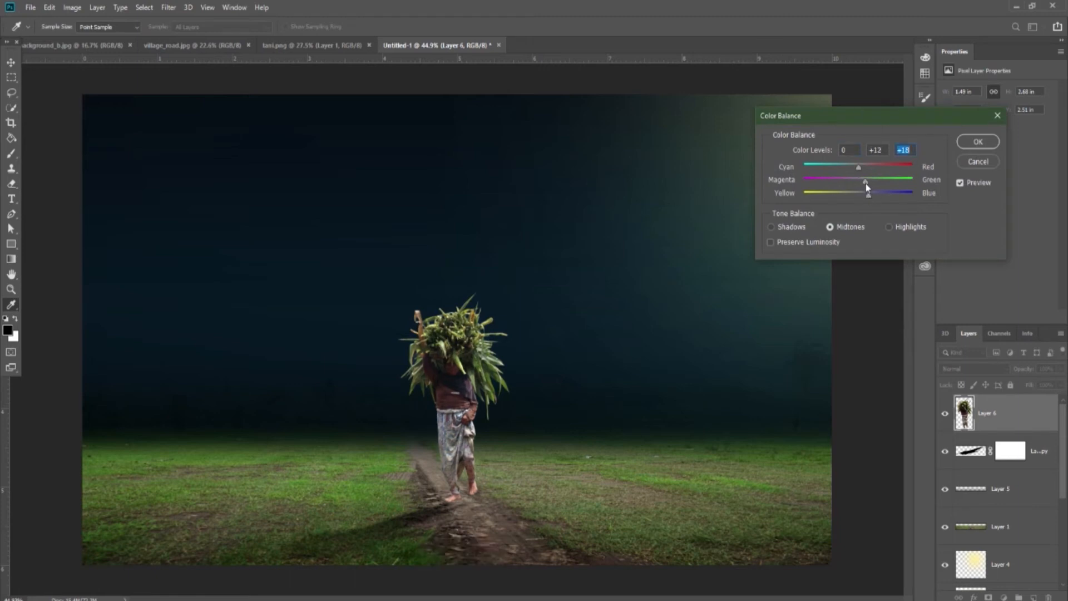
{"action": "left_click", "coordinate": [857, 166]}
{"action": "left_click_drag", "start_coordinate": [849, 169], "coordinate": [857, 170]}
{"action": "left_click", "coordinate": [969, 143]}
{"action": "key", "text": "v"}
Add a new empty layer directly above the shadow layer, beneath the figure
{"action": "scroll", "coordinate": [496, 497], "scroll_direction": "down", "scroll_amount": 2}
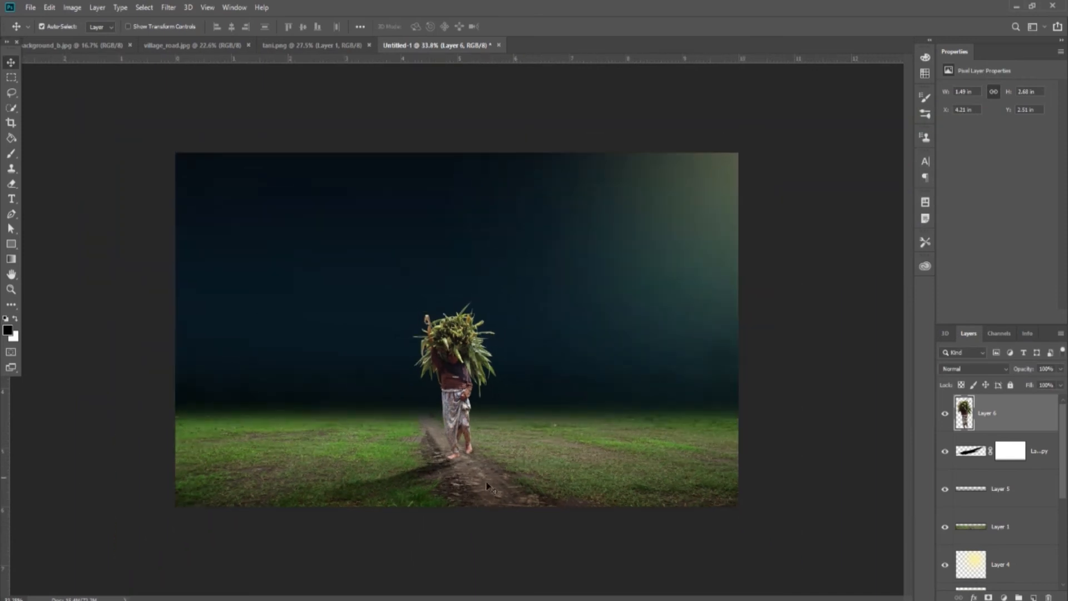
{"action": "scroll", "coordinate": [497, 497], "scroll_direction": "up", "scroll_amount": 1}
{"action": "scroll", "coordinate": [497, 497], "scroll_direction": "up", "scroll_amount": 1}
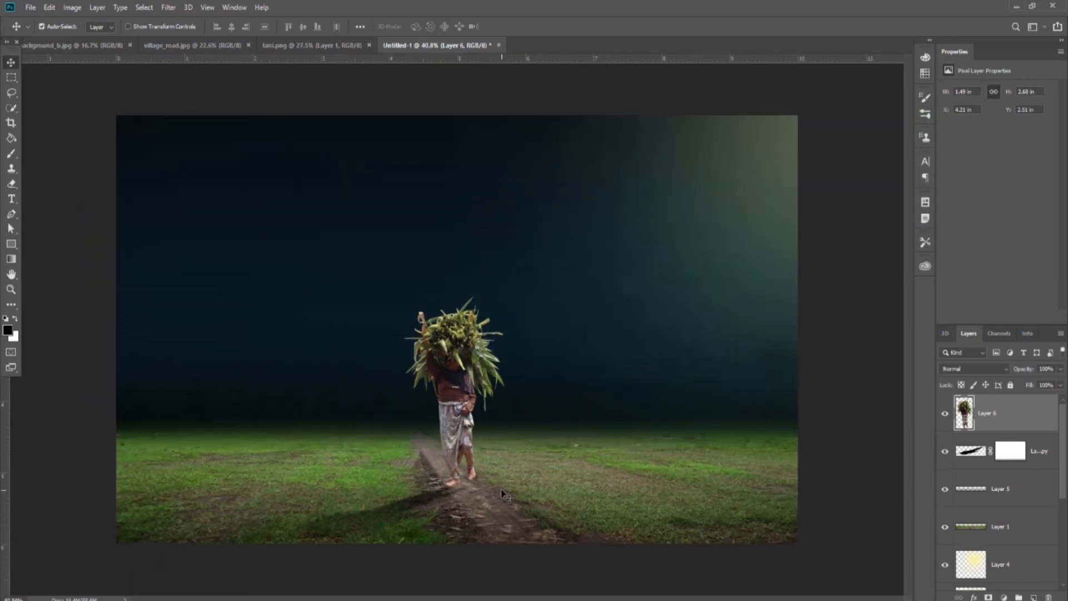
{"action": "scroll", "coordinate": [503, 494], "scroll_direction": "down", "scroll_amount": 3}
{"action": "scroll", "coordinate": [535, 497], "scroll_direction": "up", "scroll_amount": 2}
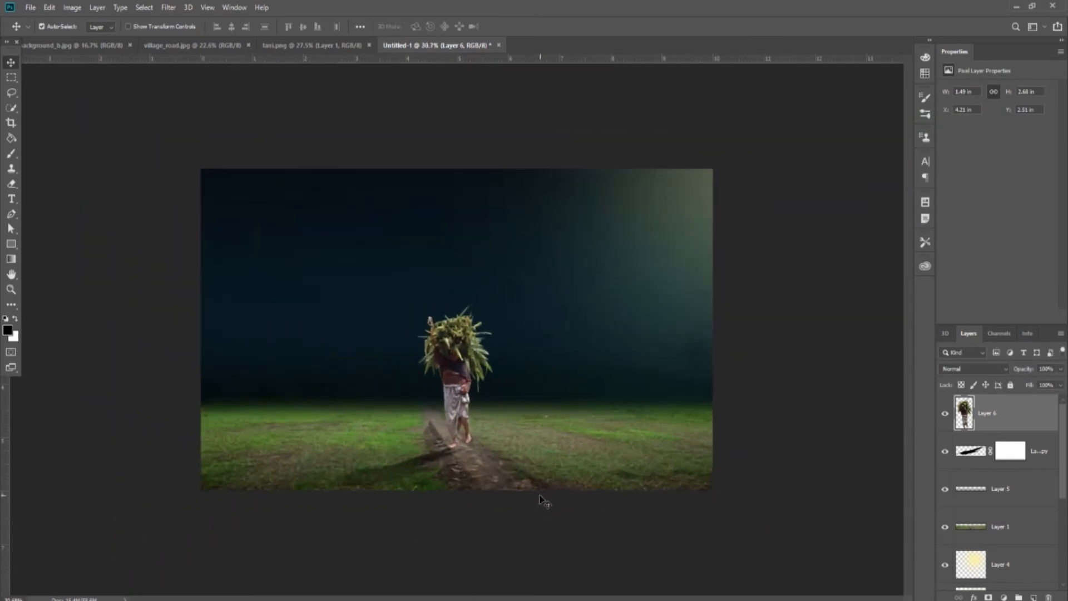
{"action": "scroll", "coordinate": [539, 492], "scroll_direction": "down", "scroll_amount": 1}
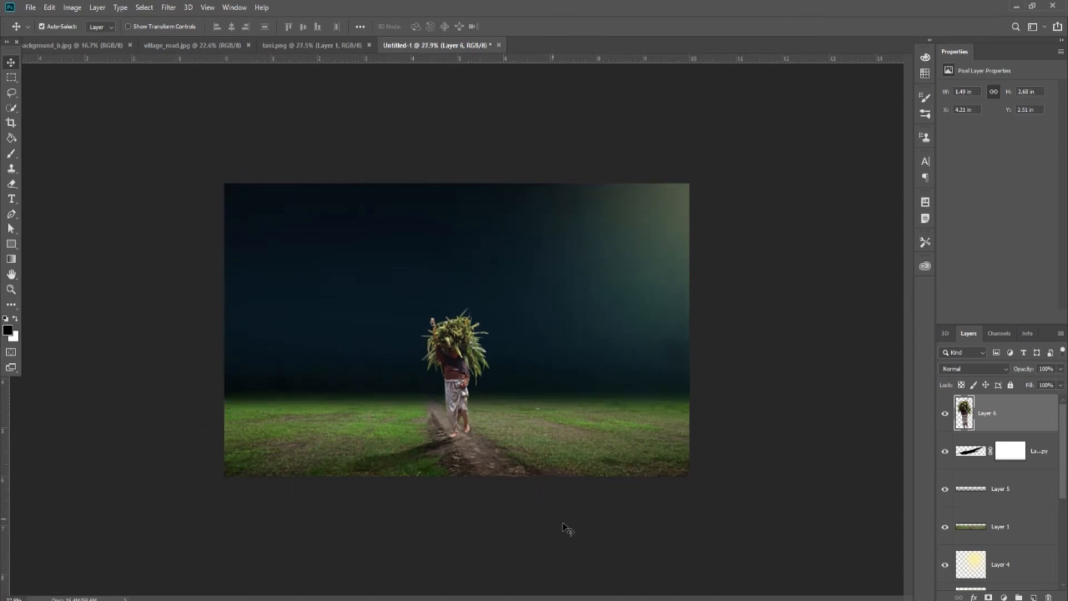
{"action": "left_click", "coordinate": [1042, 454]}
{"action": "left_click", "coordinate": [1033, 596]}
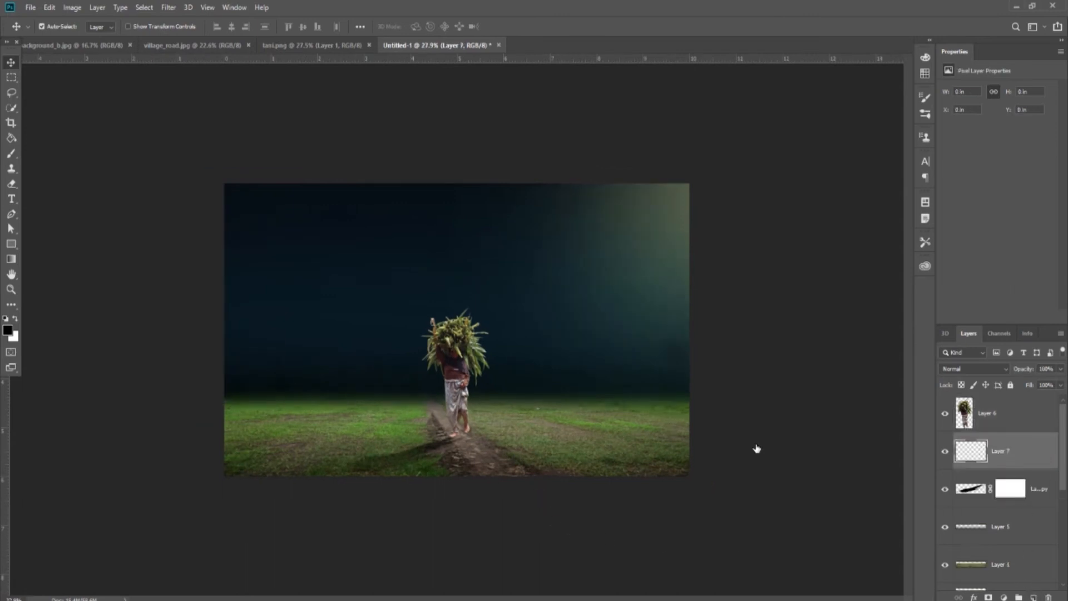
Set the black Brush to 24% opacity and reduce its size to 250 px
{"action": "left_click", "coordinate": [12, 155]}
{"action": "left_click", "coordinate": [233, 27]}
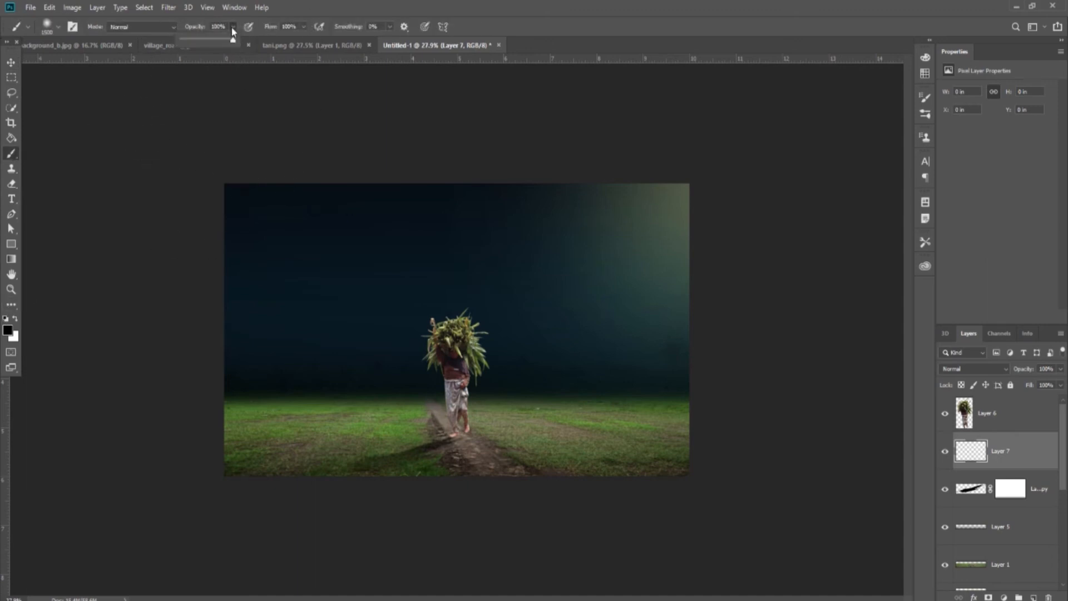
{"action": "left_click_drag", "start_coordinate": [198, 51], "coordinate": [194, 55]}
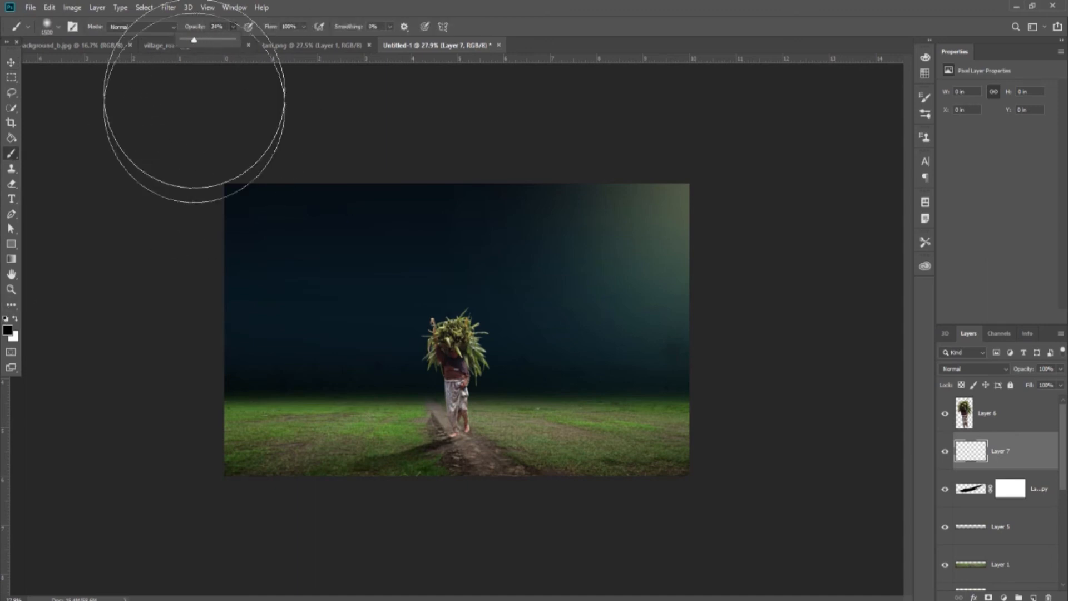
{"action": "scroll", "coordinate": [221, 529], "scroll_direction": "up", "scroll_amount": 1}
{"action": "key", "text": "bracketleft"}
{"action": "key", "text": "bracketleft"}
{"action": "key", "text": "bracketleft"}
{"action": "key", "text": "bracketleft"}
{"action": "key", "text": "bracketleft"}
{"action": "key", "text": "bracketleft"}
{"action": "key", "text": "bracketleft"}
{"action": "key", "text": "bracketleft"}
{"action": "key", "text": "bracketleft"}
{"action": "key", "text": "bracketleft"}
{"action": "key", "text": "bracketleft"}
{"action": "key", "text": "bracketleft"}
{"action": "key", "text": "bracketleft"}
{"action": "key", "text": "bracketleft"}
{"action": "key", "text": "bracketleft"}
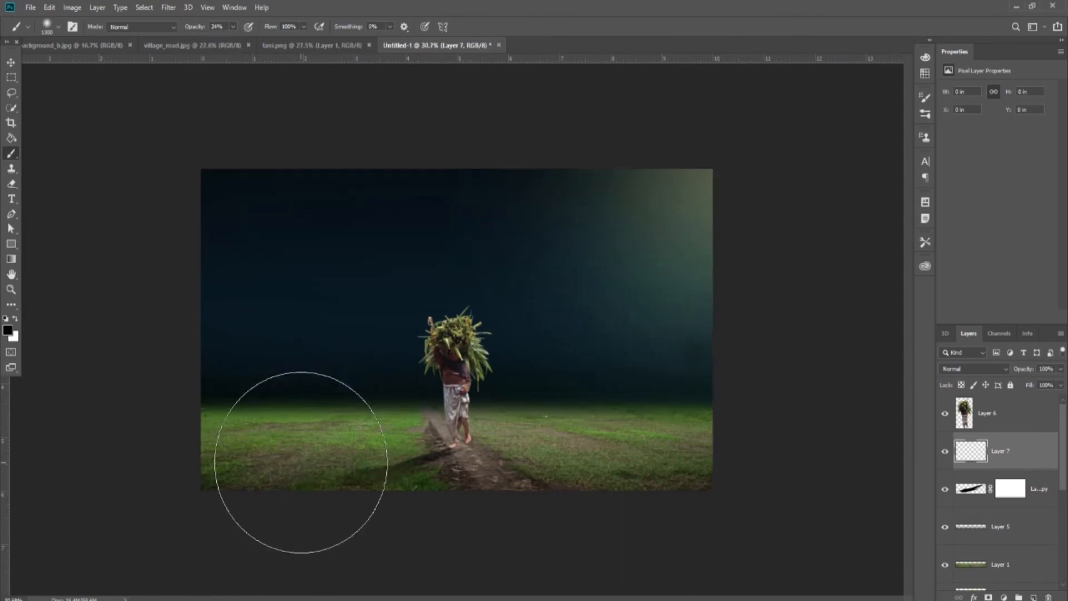
{"action": "right_click", "coordinate": [302, 447]}
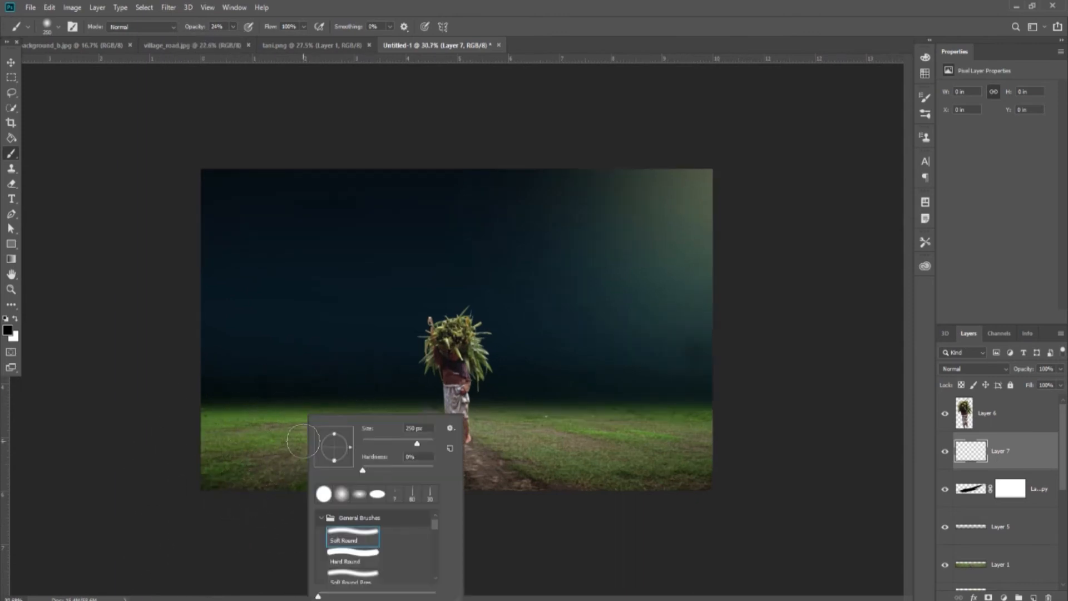
{"action": "key", "text": "Escape"}
{"action": "scroll", "coordinate": [222, 425], "scroll_direction": "up", "scroll_amount": 2}
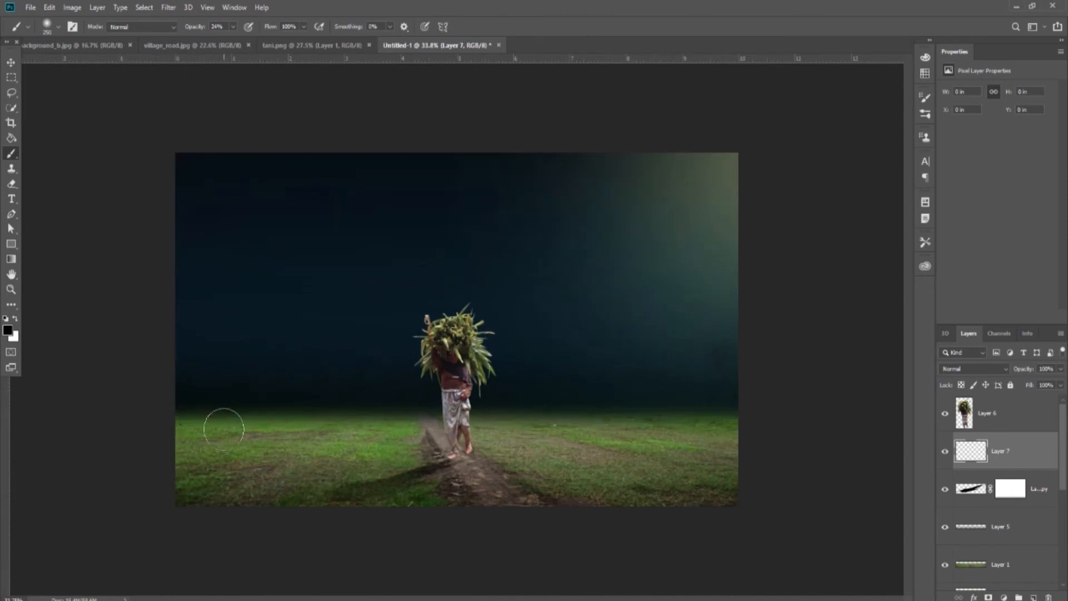
Lower the brush opacity to 11% and paint soft black shading over the grass toward the canvas's side edges
{"action": "left_click", "coordinate": [232, 28]}
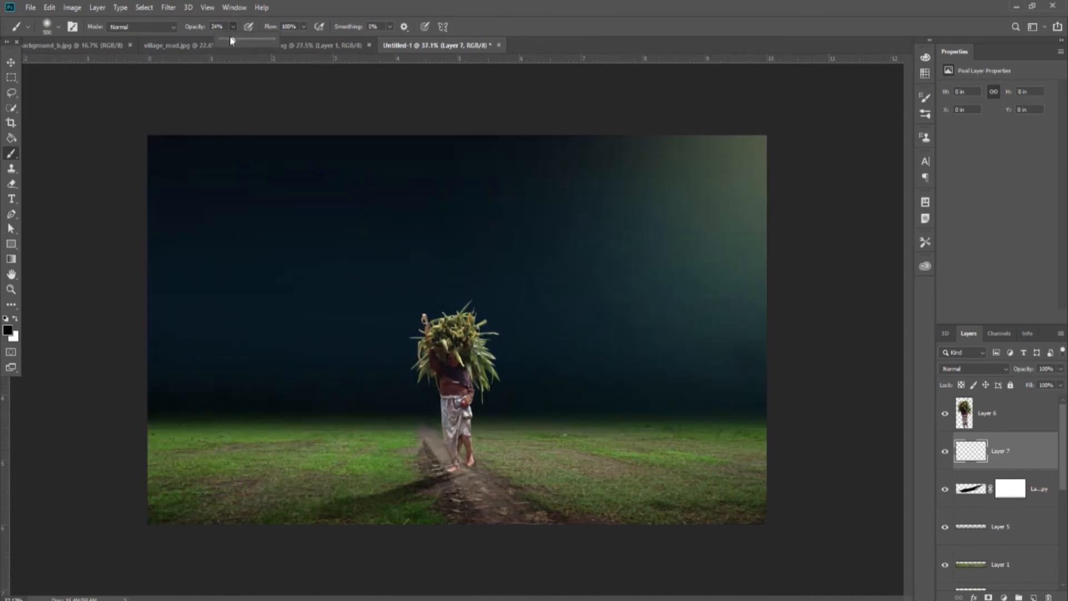
{"action": "left_click", "coordinate": [189, 464]}
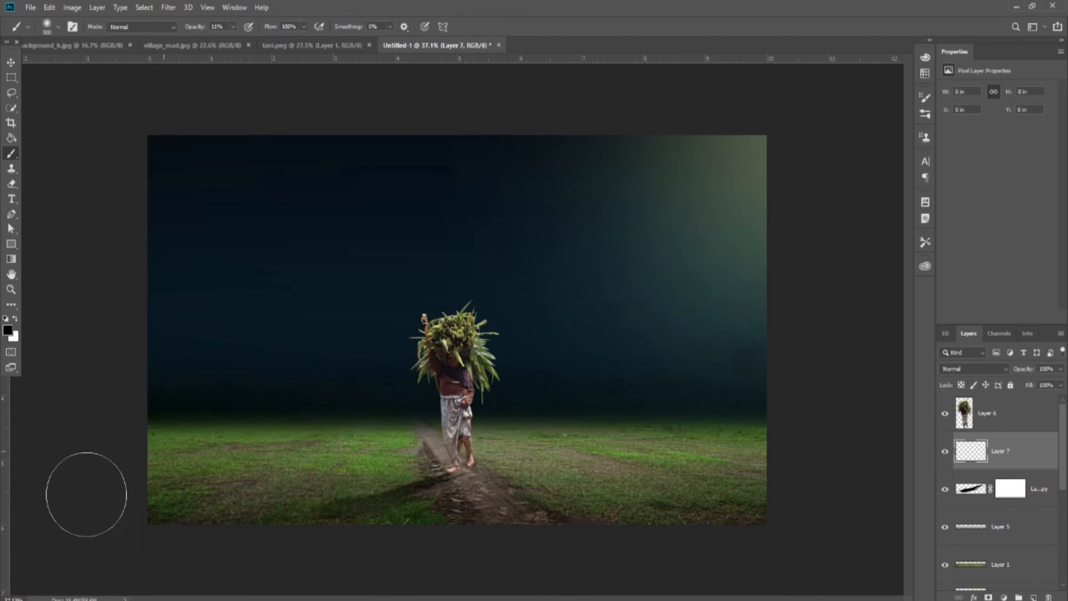
{"action": "left_click_drag", "start_coordinate": [192, 434], "coordinate": [191, 464]}
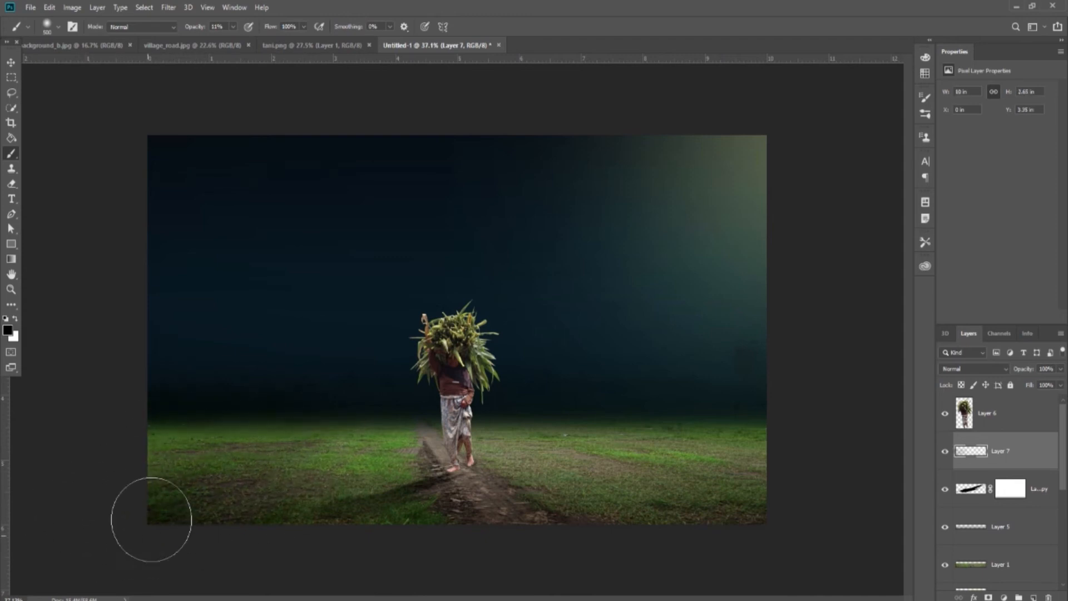
{"action": "scroll", "coordinate": [538, 326], "scroll_direction": "down", "scroll_amount": 2}
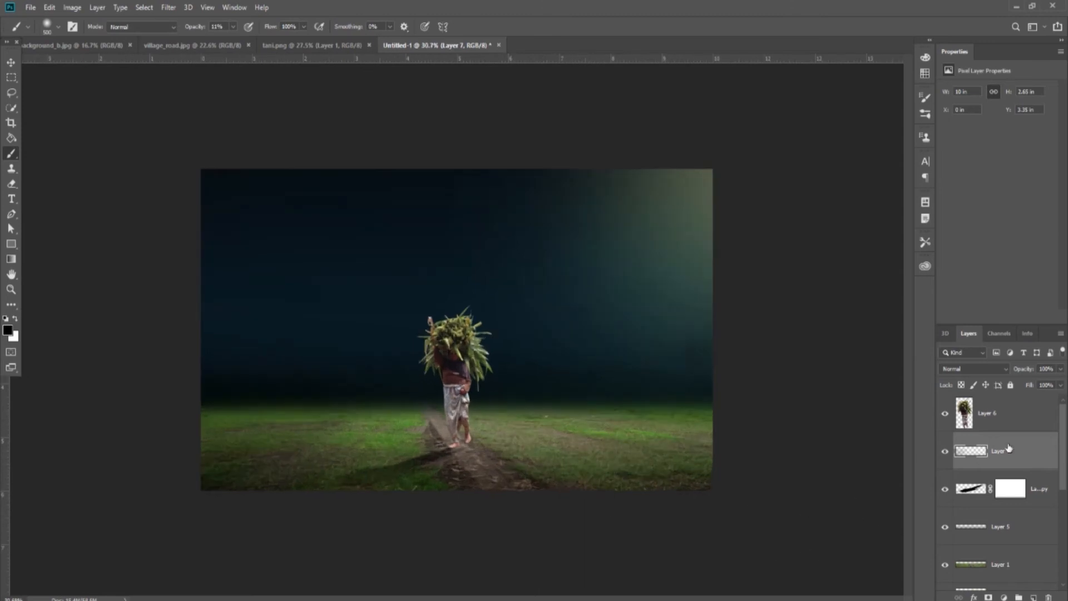
Set the painted shading layer's blend mode to Soft Light
{"action": "left_click", "coordinate": [1002, 368]}
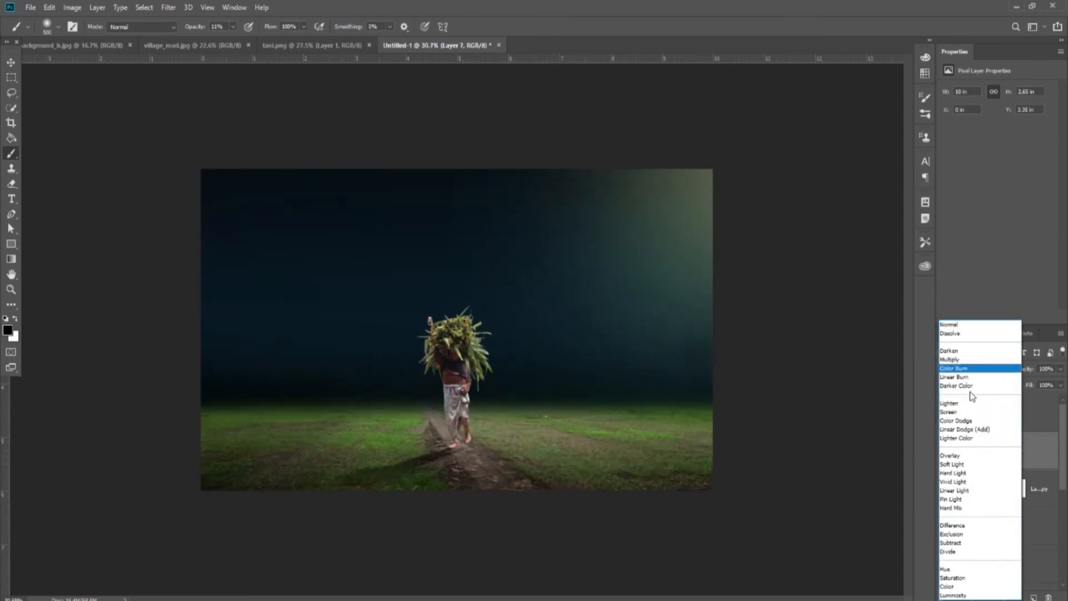
{"action": "left_click", "coordinate": [958, 466]}
{"action": "left_click", "coordinate": [11, 62]}
{"action": "scroll", "coordinate": [556, 452], "scroll_direction": "down", "scroll_amount": 2}
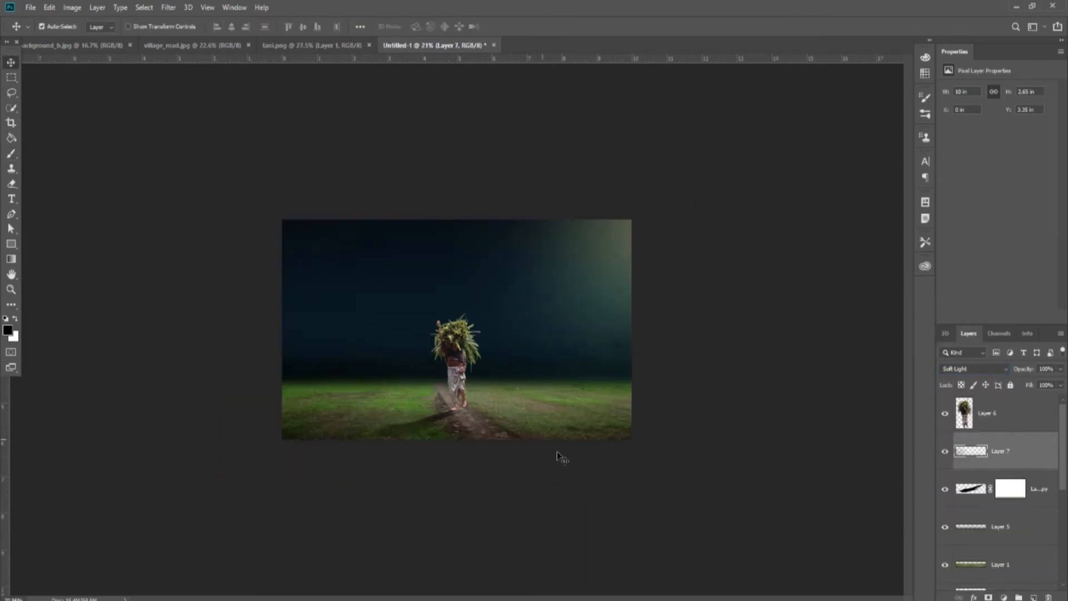
{"action": "scroll", "coordinate": [556, 452], "scroll_direction": "up", "scroll_amount": 1}
{"action": "scroll", "coordinate": [560, 468], "scroll_direction": "up", "scroll_amount": 1}
{"action": "scroll", "coordinate": [560, 471], "scroll_direction": "up", "scroll_amount": 1}
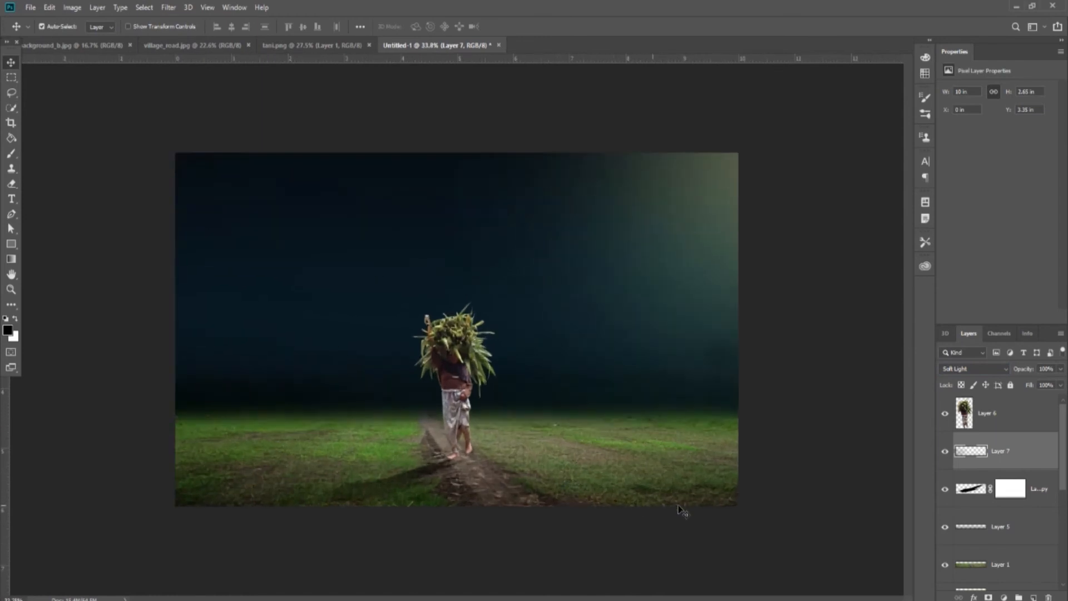
Add a Gradient Fill layer above the figure layer
{"action": "left_click", "coordinate": [1016, 415]}
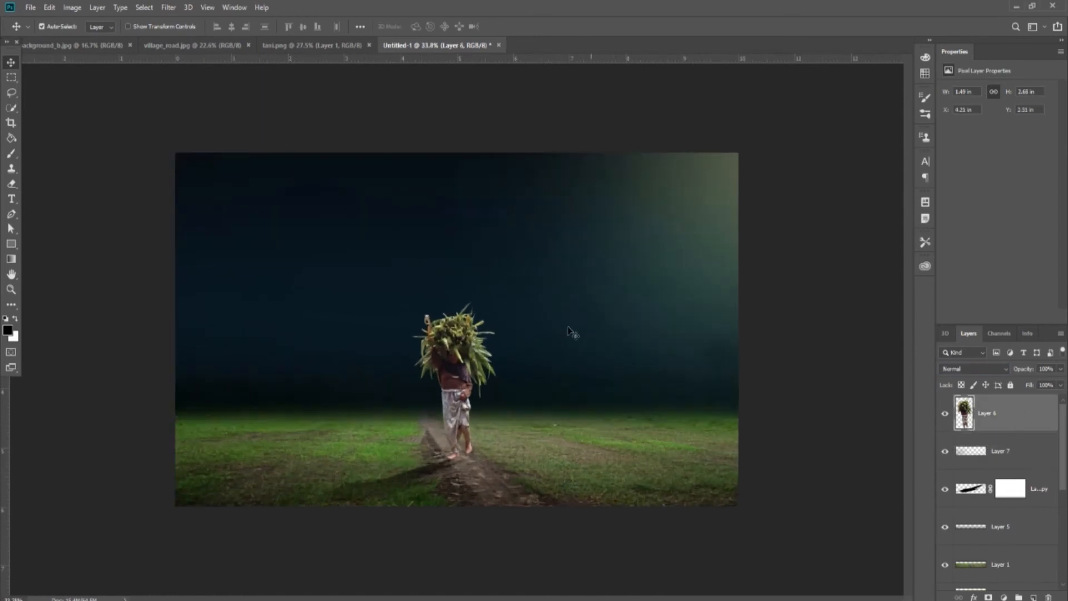
{"action": "left_click", "coordinate": [1004, 597]}
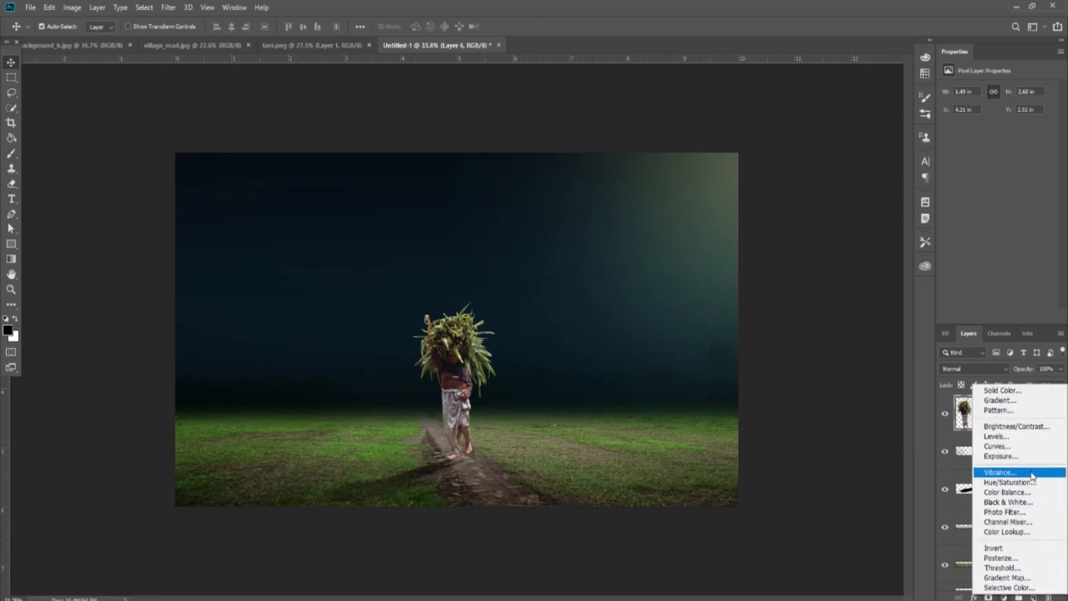
{"action": "left_click", "coordinate": [1022, 401]}
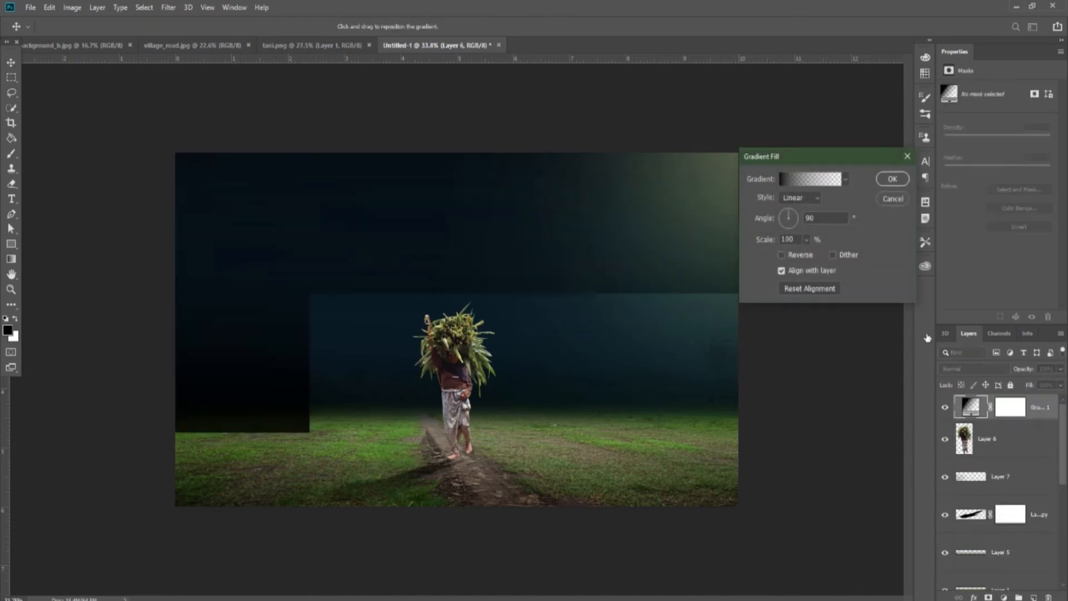
Remove the gradient's end colour stop and set its starting colour stop to yellow ffde00
{"action": "left_click", "coordinate": [815, 179]}
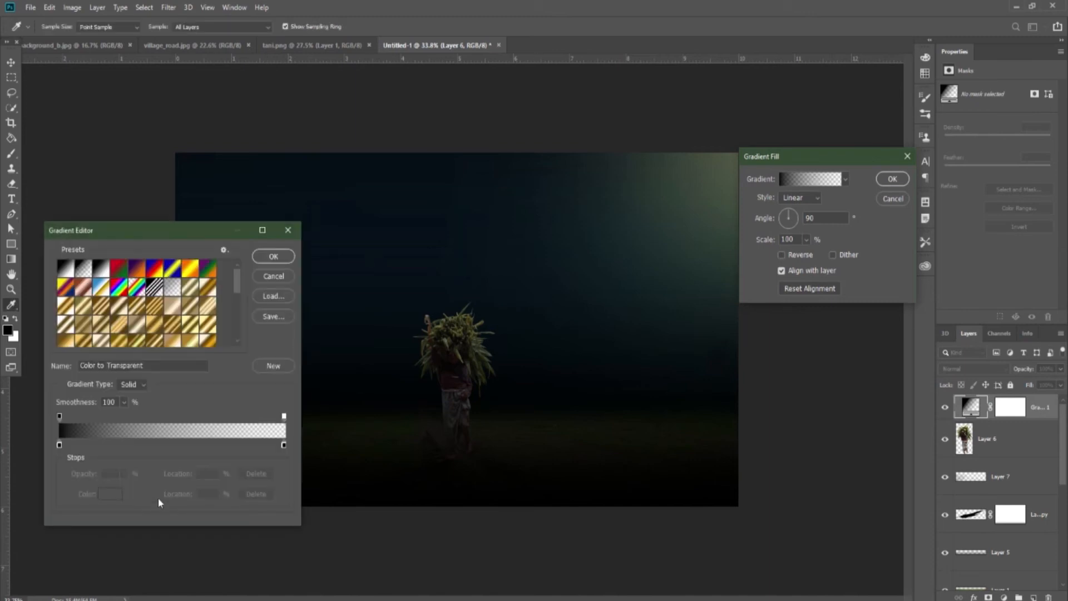
{"action": "left_click", "coordinate": [283, 445]}
{"action": "left_click", "coordinate": [253, 494]}
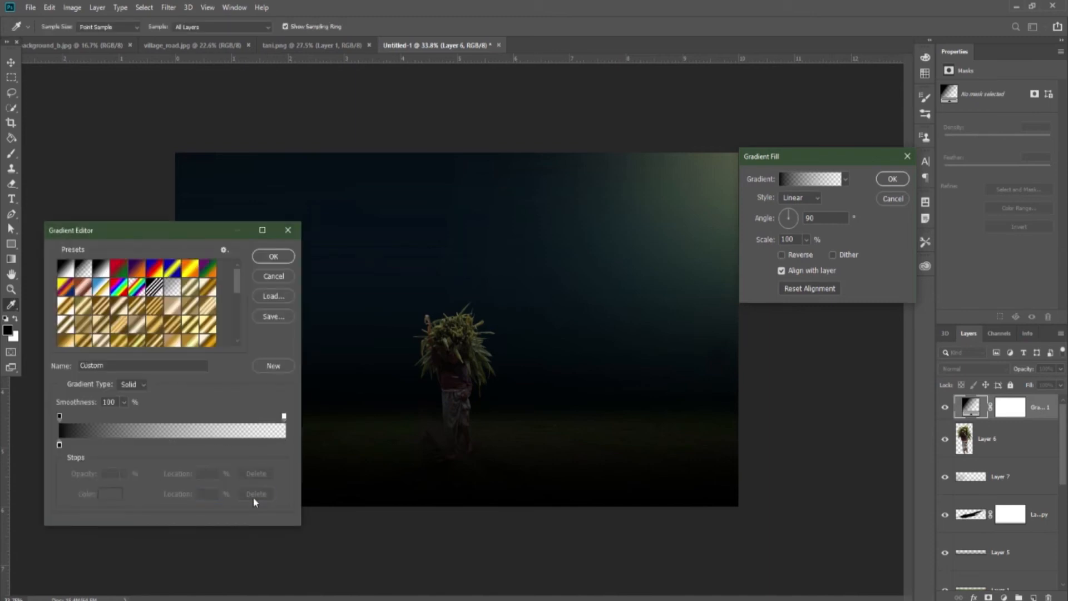
{"action": "left_click", "coordinate": [60, 445]}
{"action": "left_click", "coordinate": [107, 496]}
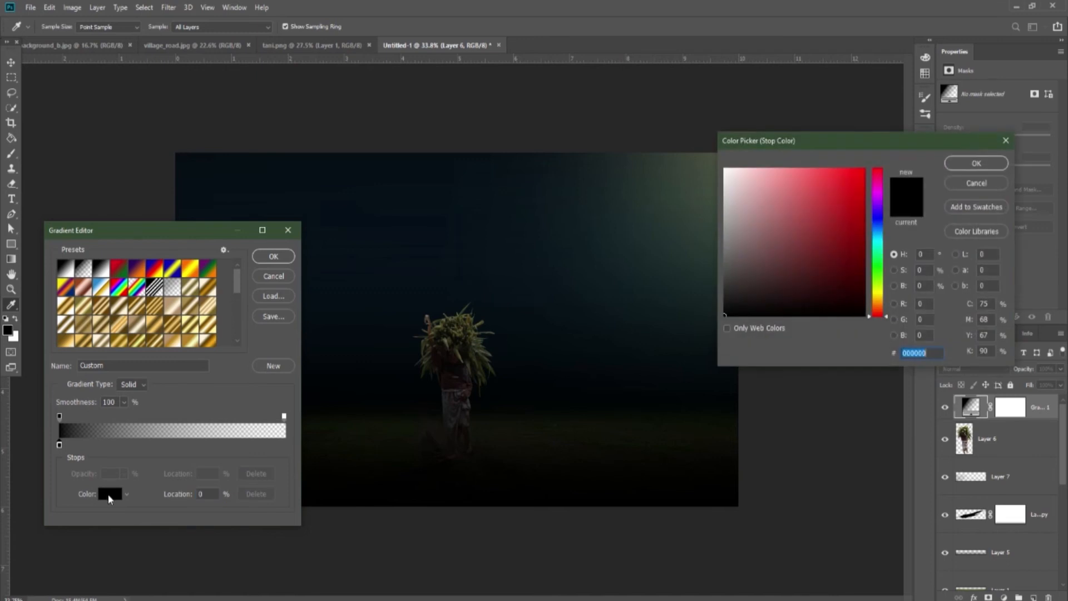
{"action": "left_click", "coordinate": [880, 297]}
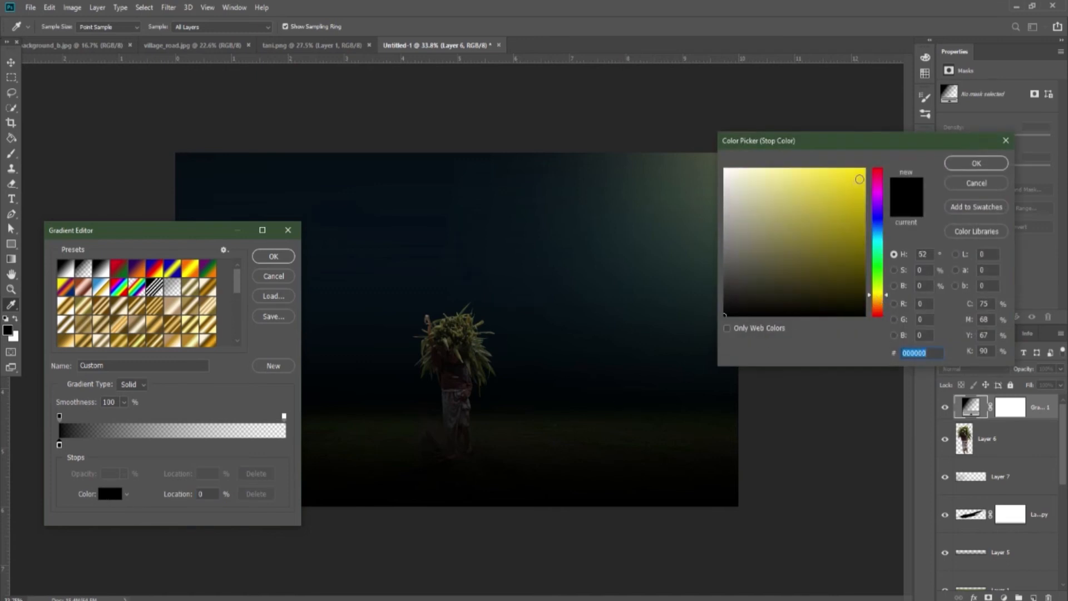
{"action": "left_click_drag", "start_coordinate": [859, 179], "coordinate": [872, 158]}
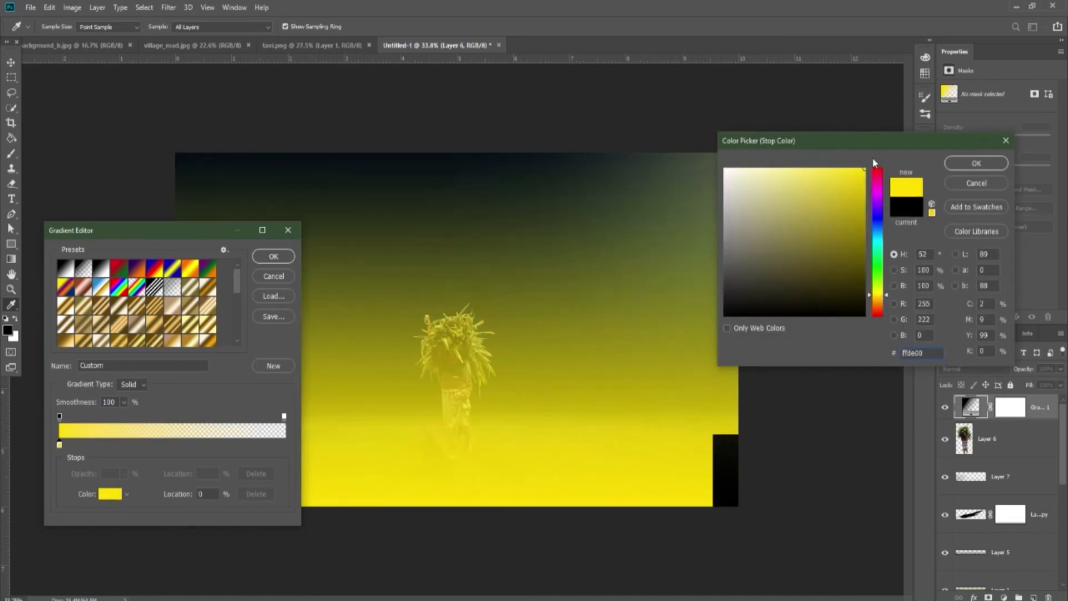
{"action": "left_click", "coordinate": [967, 163]}
Add a colour stop at 92%, make it near-white (fffffc), and accept the edited gradient
{"action": "left_click", "coordinate": [266, 445]}
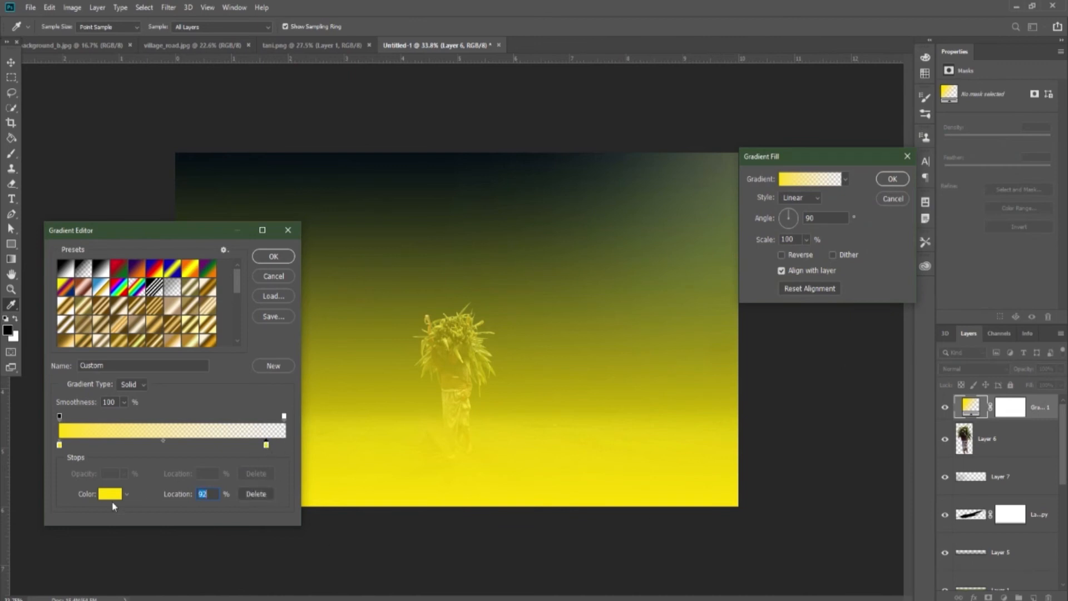
{"action": "left_click", "coordinate": [111, 495]}
{"action": "mouse_move", "coordinate": [768, 268]}
{"action": "left_mouse_down"}
{"action": "mouse_move", "coordinate": [732, 209]}
{"action": "mouse_move", "coordinate": [724, 168]}
{"action": "left_mouse_up"}
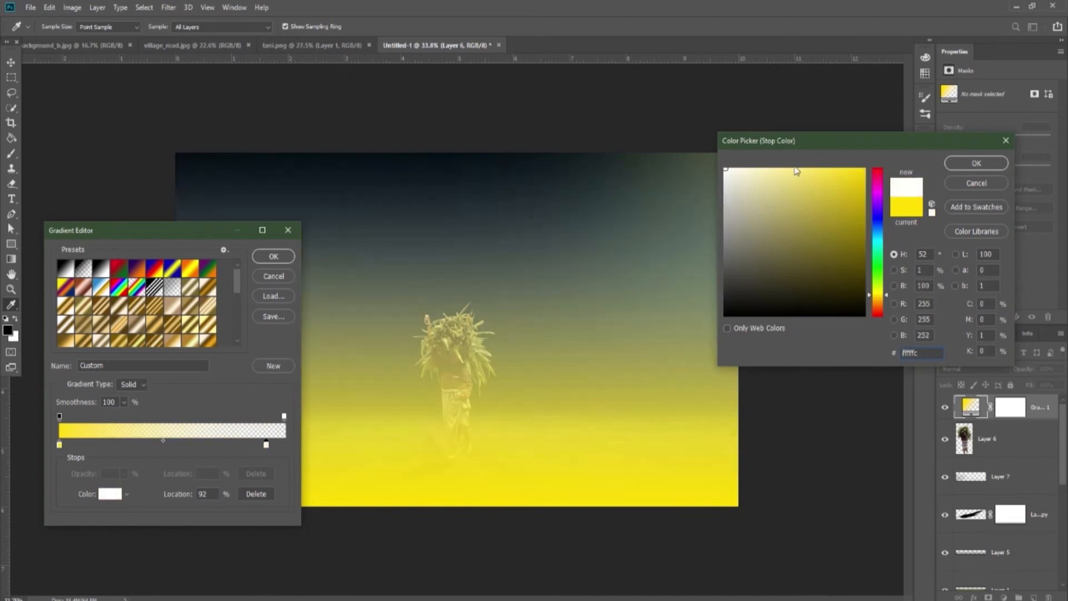
{"action": "left_click", "coordinate": [976, 163]}
{"action": "left_click", "coordinate": [274, 257]}
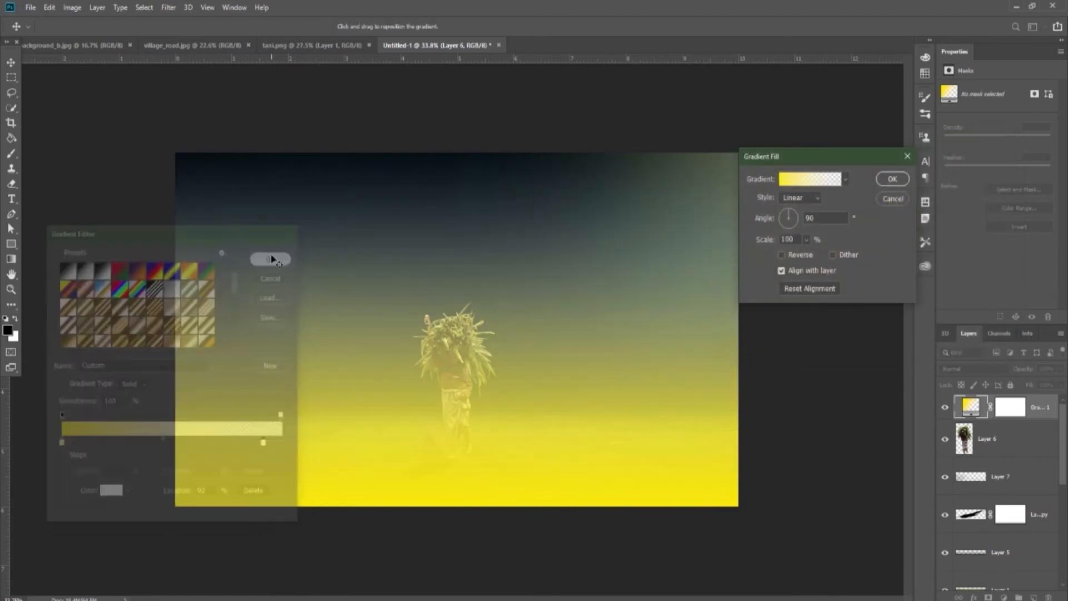
Make the gradient fill Radial with an angle of -2.54° and move its centre to the canvas's upper-right corner
{"action": "left_click", "coordinate": [810, 198]}
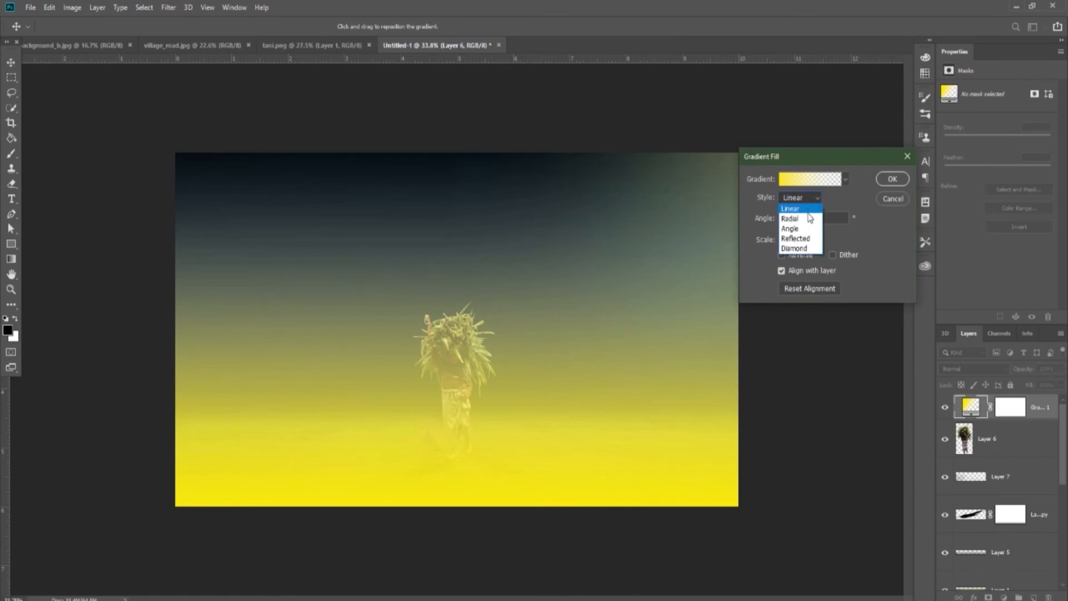
{"action": "left_click", "coordinate": [802, 218]}
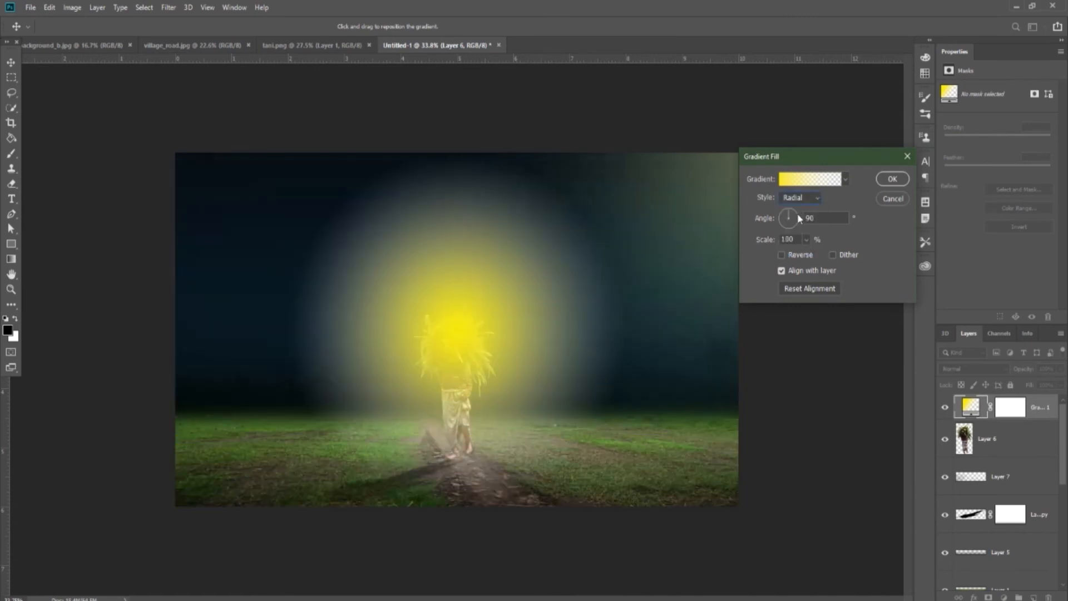
{"action": "left_click_drag", "start_coordinate": [793, 218], "coordinate": [801, 219]}
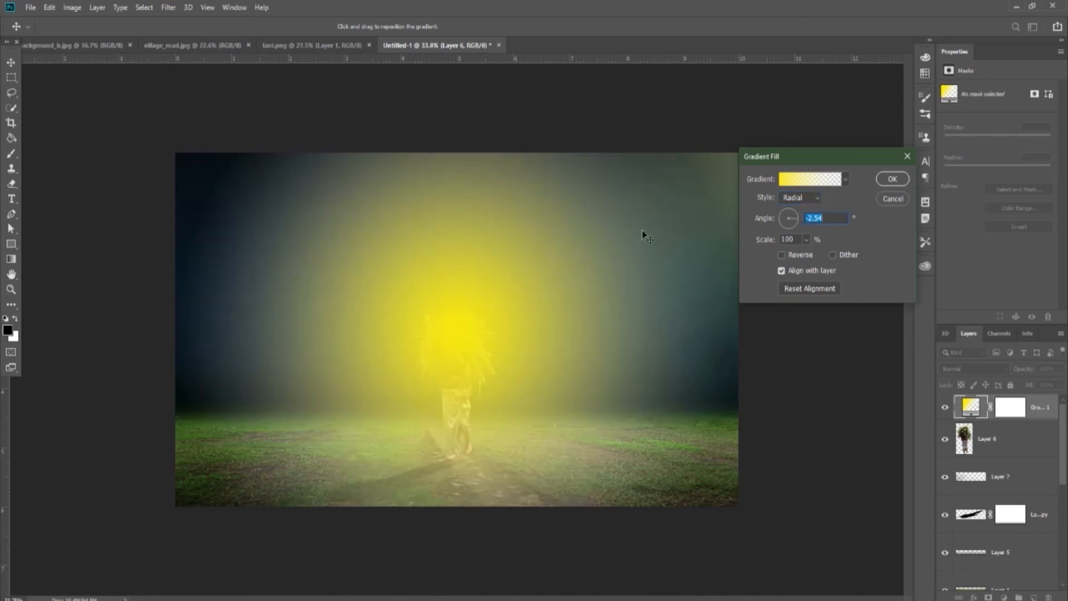
{"action": "left_click_drag", "start_coordinate": [540, 248], "coordinate": [658, 203]}
{"action": "left_click_drag", "start_coordinate": [604, 262], "coordinate": [754, 163]}
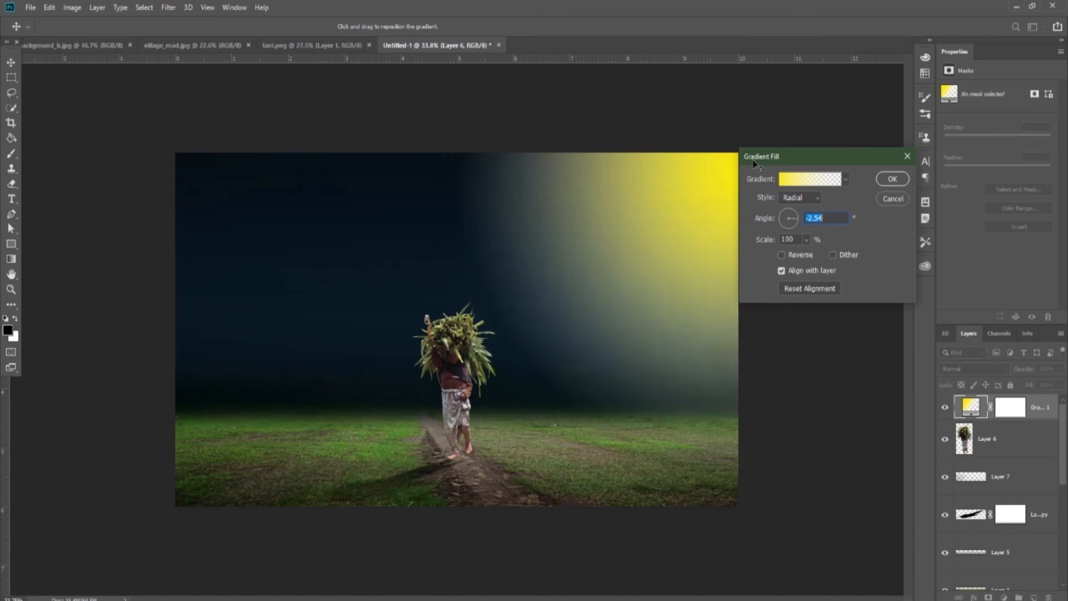
Set the gradient fill's scale to 251%, apply it, and compare the scene with and without the fill
{"action": "left_click", "coordinate": [799, 238]}
{"action": "type", "text": "251"}
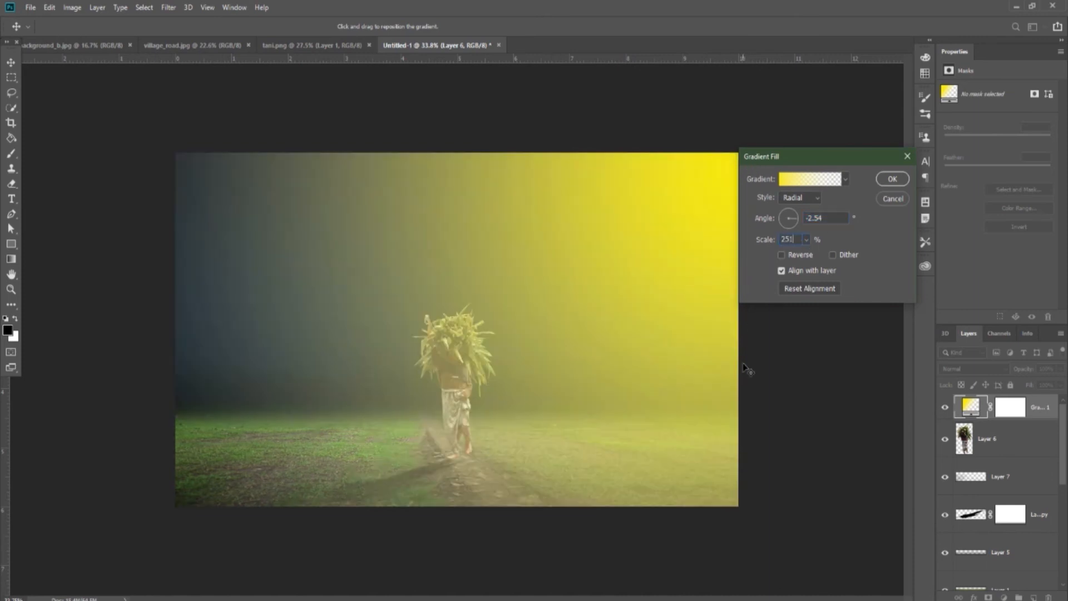
{"action": "left_click", "coordinate": [891, 179]}
{"action": "scroll", "coordinate": [519, 331], "scroll_direction": "down", "scroll_amount": 1}
{"action": "left_click", "coordinate": [944, 408]}
{"action": "left_click", "coordinate": [943, 408]}
{"action": "scroll", "coordinate": [528, 336], "scroll_direction": "down", "scroll_amount": 1}
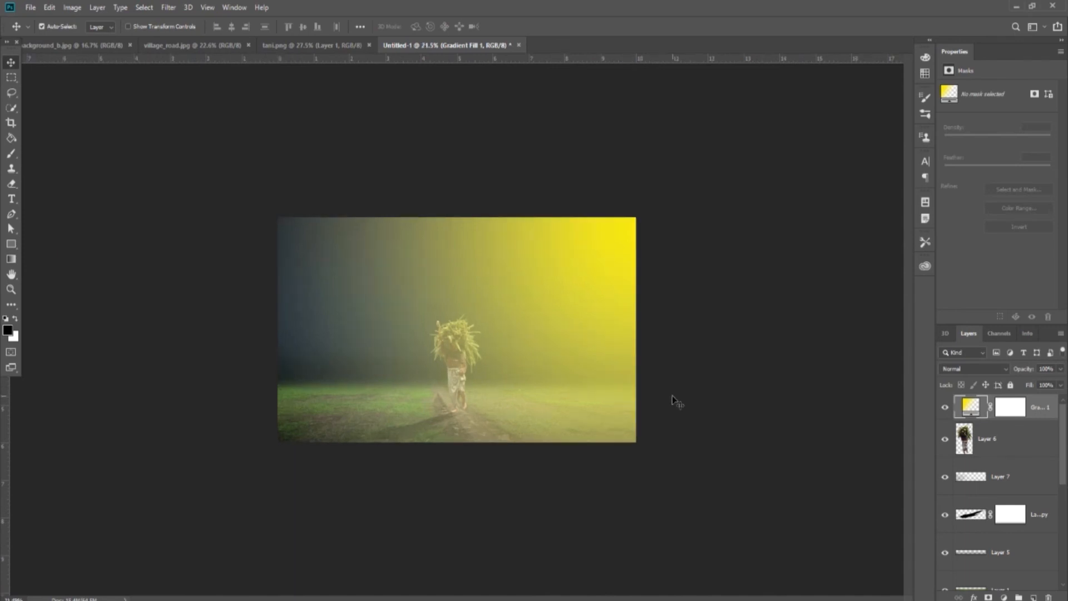
Lower the Gradient Fill layer's opacity to 24%
{"action": "left_click", "coordinate": [1060, 369]}
{"action": "left_click_drag", "start_coordinate": [1057, 386], "coordinate": [1022, 393]}
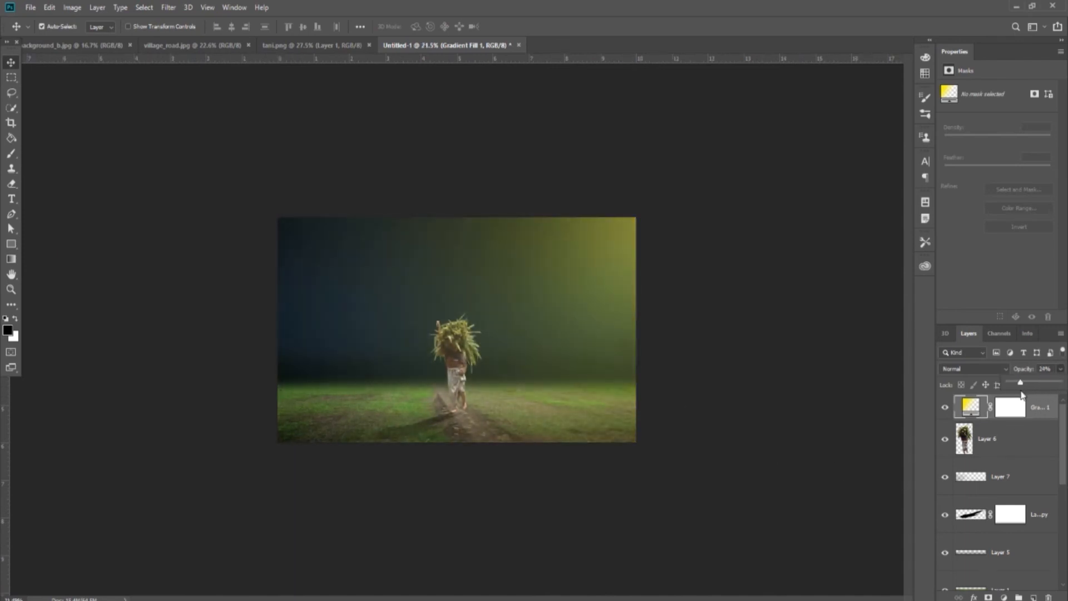
{"action": "scroll", "coordinate": [604, 312], "scroll_direction": "up", "scroll_amount": 3}
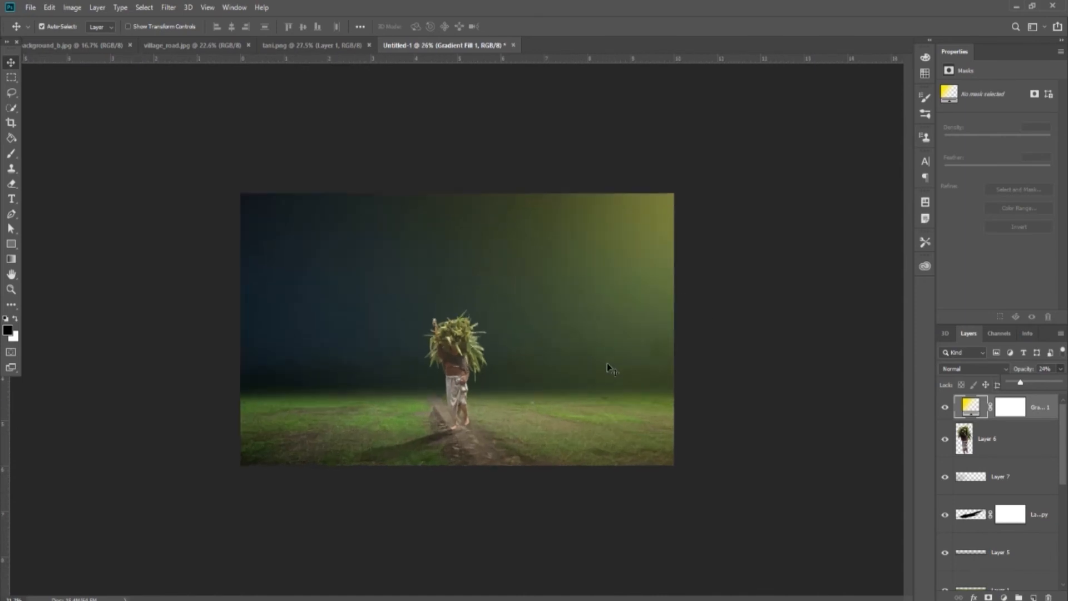
{"action": "scroll", "coordinate": [632, 383], "scroll_direction": "up", "scroll_amount": 2}
{"action": "scroll", "coordinate": [632, 383], "scroll_direction": "down", "scroll_amount": 2}
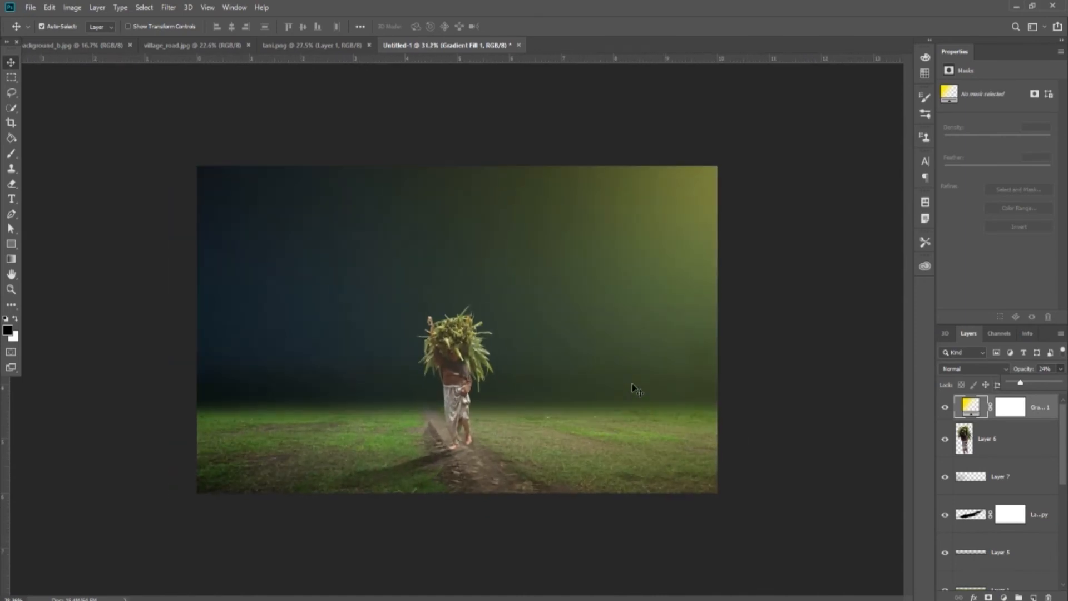
{"action": "scroll", "coordinate": [632, 382], "scroll_direction": "up", "scroll_amount": 1}
{"action": "scroll", "coordinate": [632, 388], "scroll_direction": "down", "scroll_amount": 1}
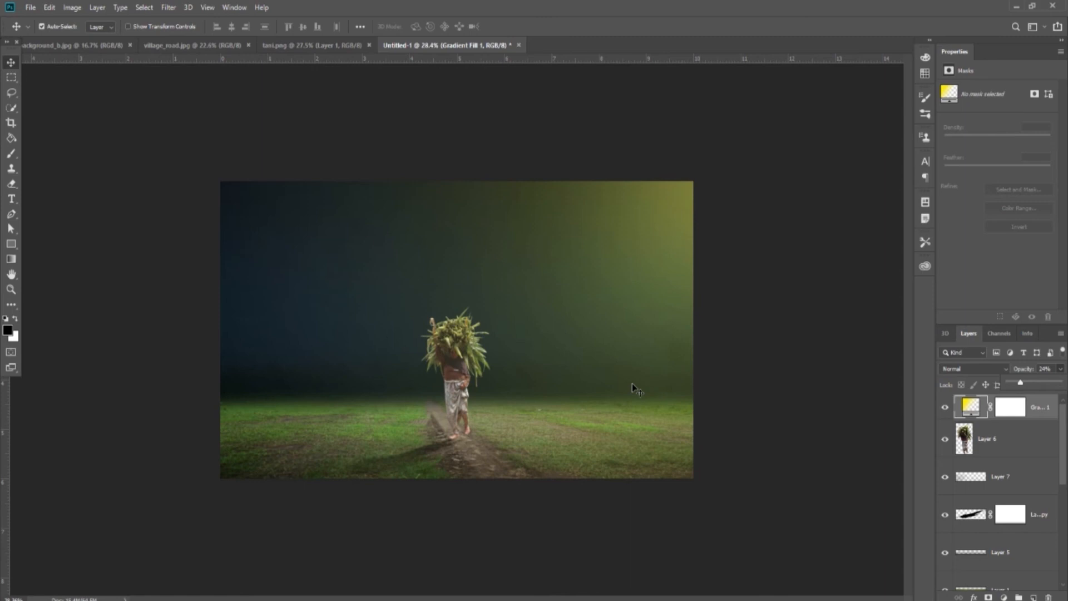
Paint black on the gradient layer's mask with an enlarged 11% opacity Brush, softening the yellow light over the dark side and grass
{"action": "left_click", "coordinate": [1010, 406]}
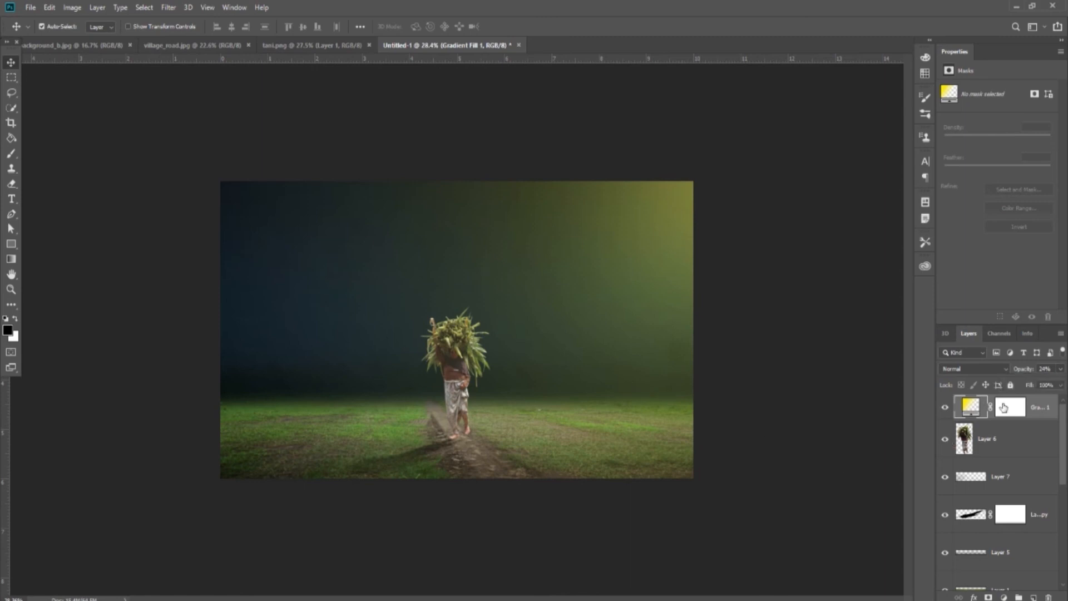
{"action": "left_click", "coordinate": [11, 154]}
{"action": "key", "text": "bracketright"}
{"action": "key", "text": "bracketright"}
{"action": "key", "text": "bracketright"}
{"action": "key", "text": "bracketright"}
{"action": "key", "text": "bracketright"}
{"action": "key", "text": "bracketright"}
{"action": "key", "text": "bracketright"}
{"action": "key", "text": "bracketright"}
{"action": "key", "text": "bracketright"}
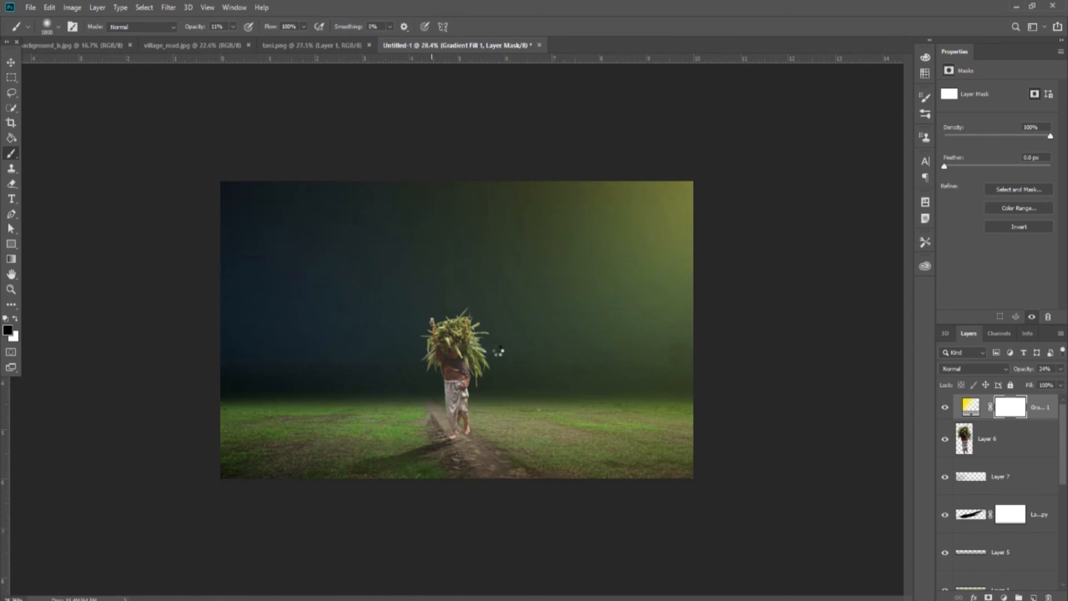
{"action": "mouse_move", "coordinate": [168, 335]}
{"action": "left_mouse_down"}
{"action": "mouse_move", "coordinate": [149, 476]}
{"action": "mouse_move", "coordinate": [569, 179]}
{"action": "mouse_move", "coordinate": [207, 474]}
{"action": "mouse_move", "coordinate": [706, 372]}
{"action": "mouse_move", "coordinate": [579, 489]}
{"action": "mouse_move", "coordinate": [650, 444]}
{"action": "mouse_move", "coordinate": [540, 261]}
{"action": "mouse_move", "coordinate": [556, 592]}
{"action": "left_mouse_up"}
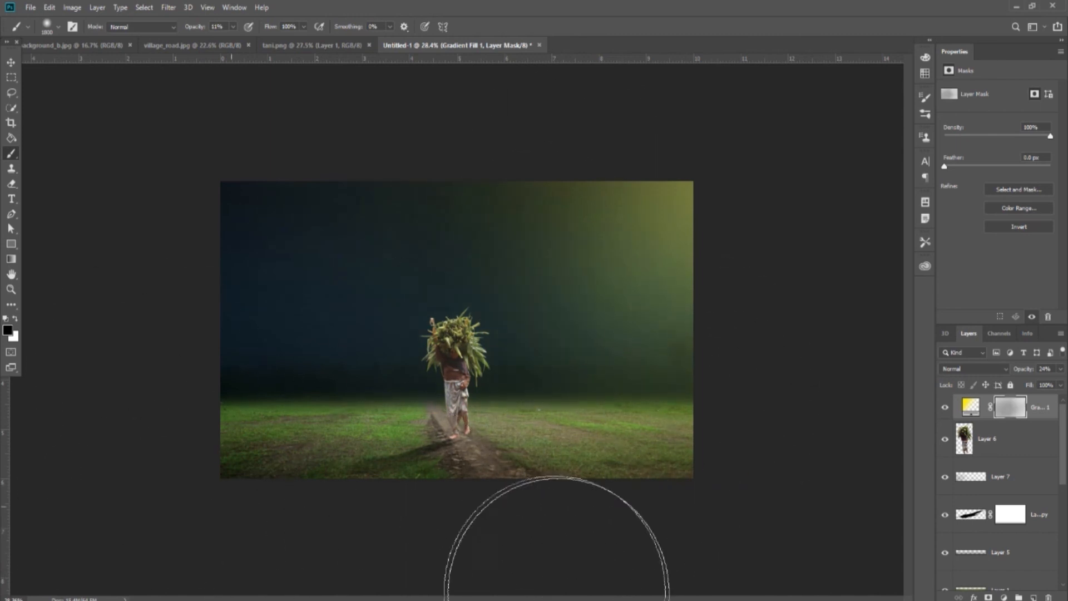
{"action": "left_click", "coordinate": [11, 63]}
Check the gradient fill's settings and compare the scene with the yellow light hidden and shown
{"action": "scroll", "coordinate": [507, 419], "scroll_direction": "up", "scroll_amount": 2}
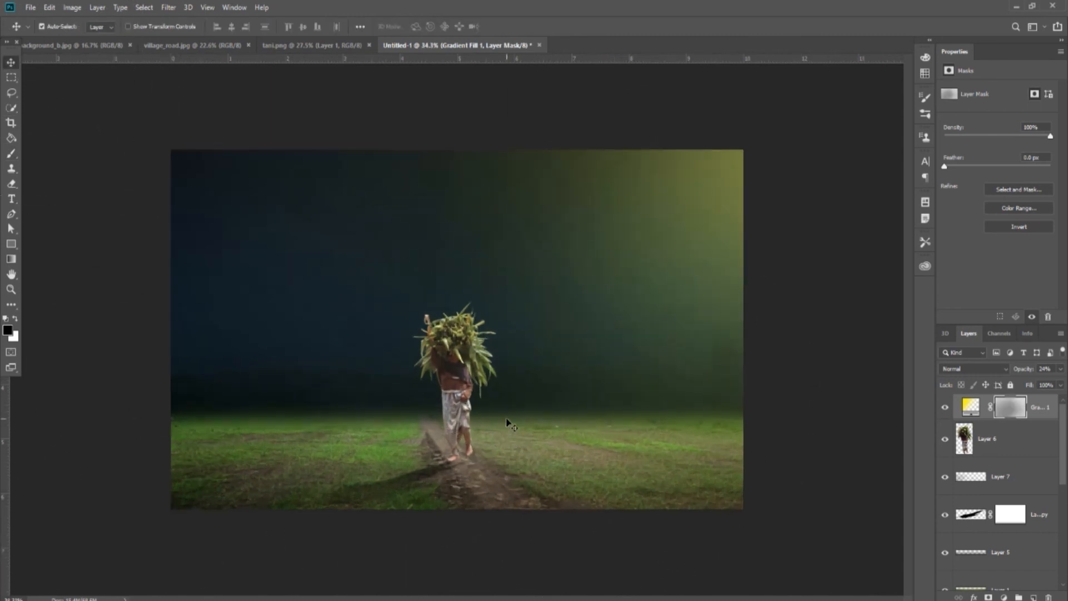
{"action": "scroll", "coordinate": [507, 422], "scroll_direction": "up", "scroll_amount": 2}
{"action": "scroll", "coordinate": [504, 410], "scroll_direction": "down", "scroll_amount": 4}
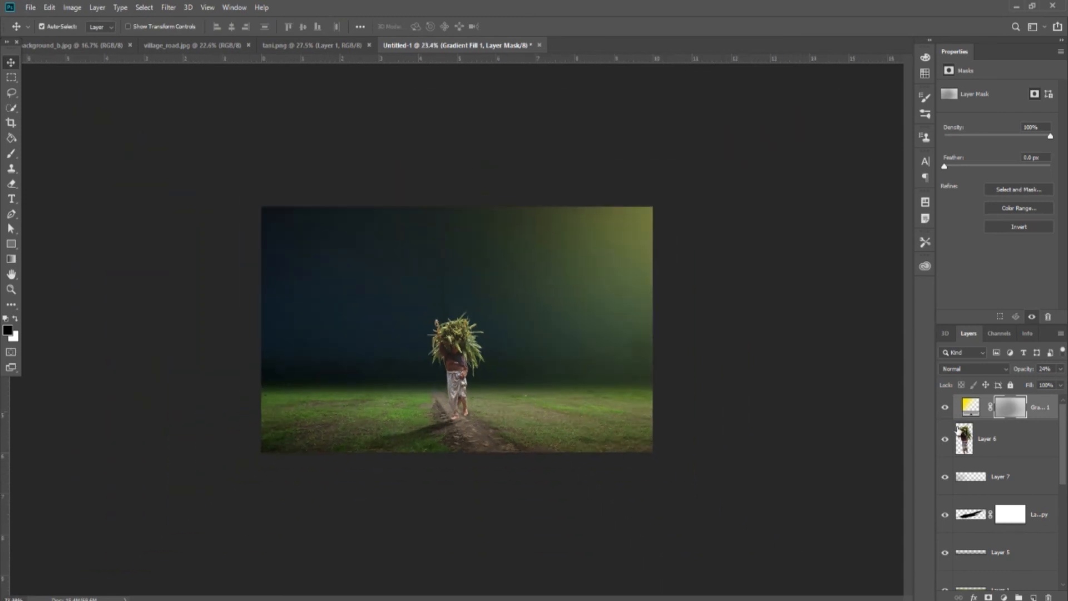
{"action": "double_click", "coordinate": [970, 407]}
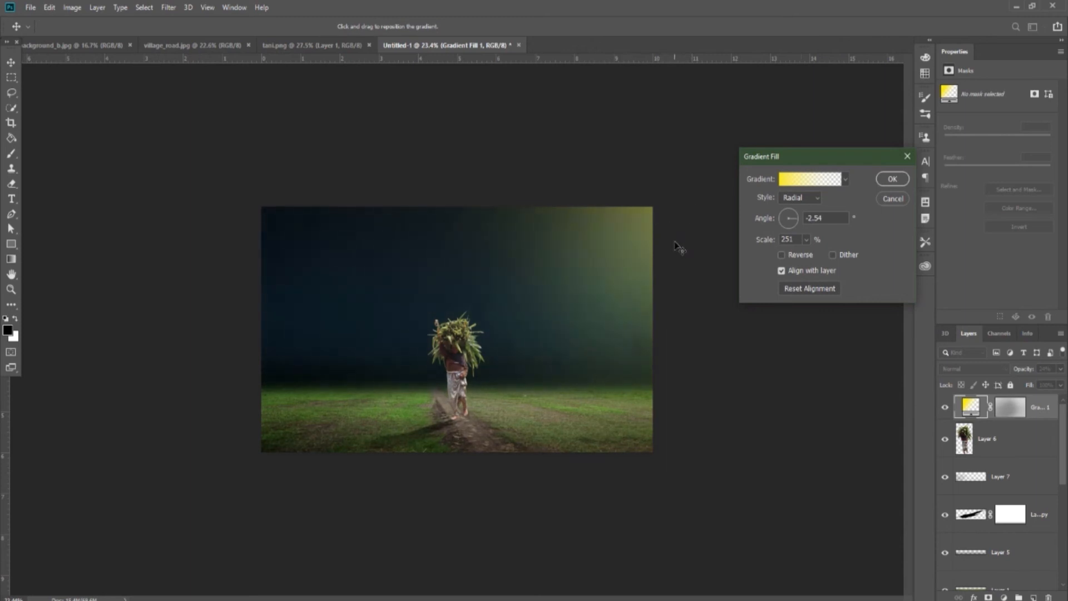
{"action": "left_click", "coordinate": [891, 178]}
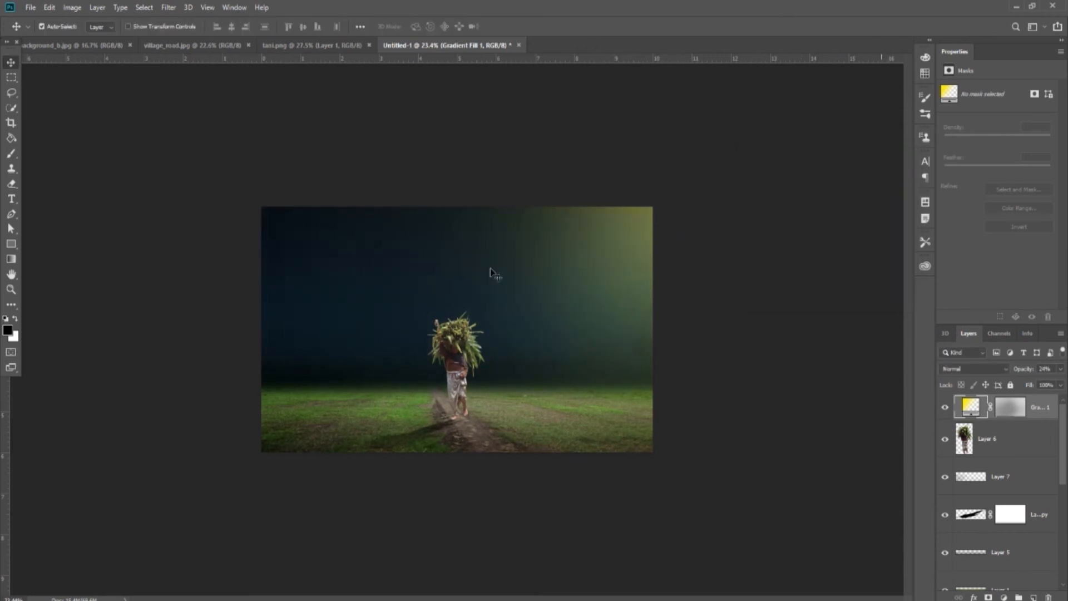
{"action": "scroll", "coordinate": [458, 393], "scroll_direction": "down", "scroll_amount": 3}
{"action": "scroll", "coordinate": [562, 406], "scroll_direction": "up", "scroll_amount": 8}
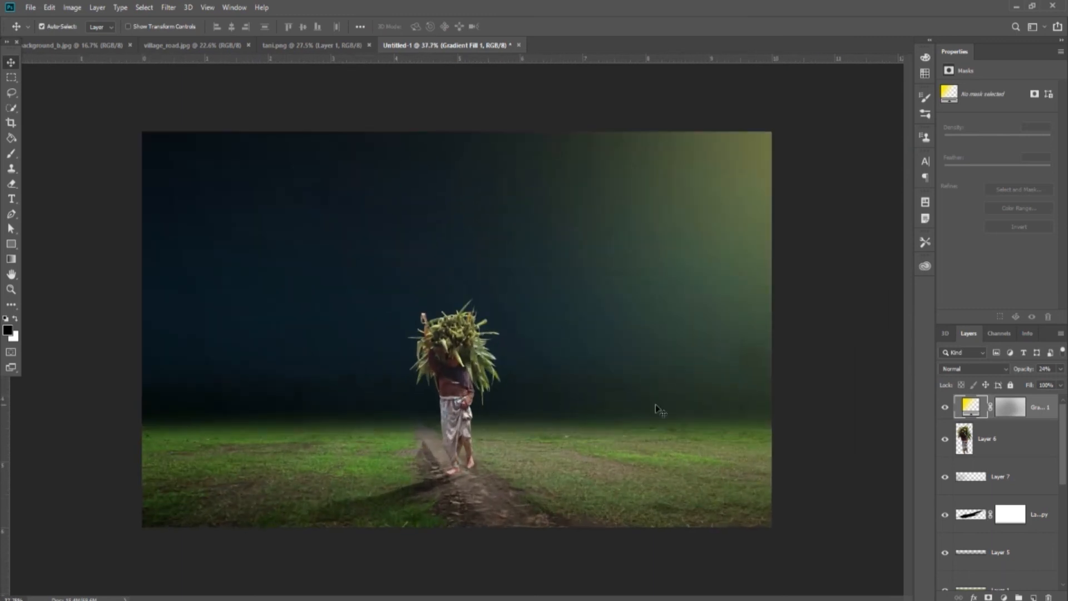
{"action": "left_click", "coordinate": [944, 408]}
{"action": "left_click", "coordinate": [945, 407]}
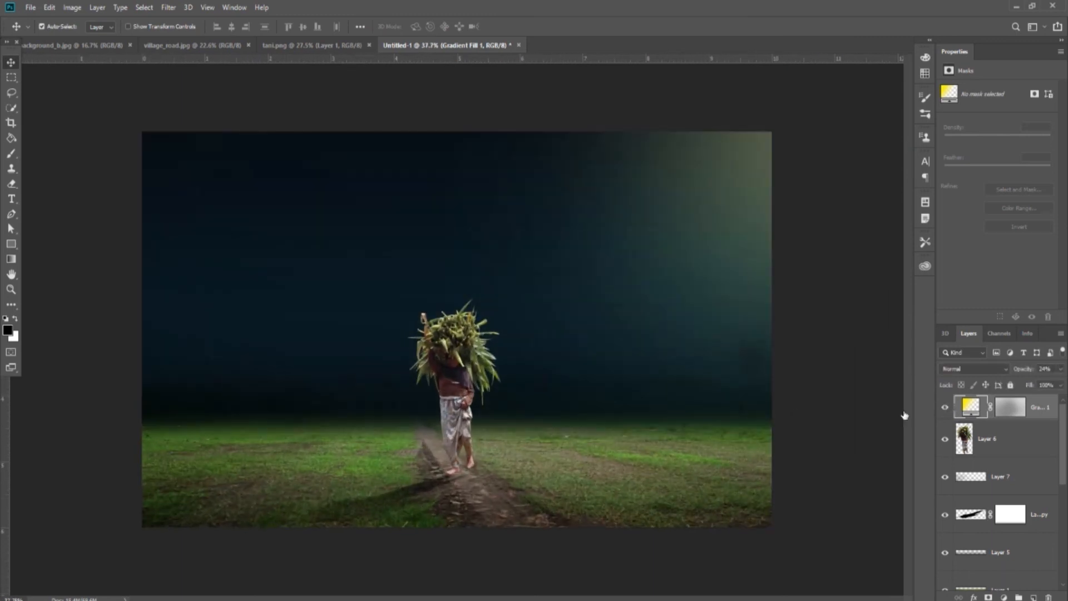
{"action": "scroll", "coordinate": [592, 356], "scroll_direction": "down", "scroll_amount": 2}
{"action": "scroll", "coordinate": [573, 354], "scroll_direction": "up", "scroll_amount": 2}
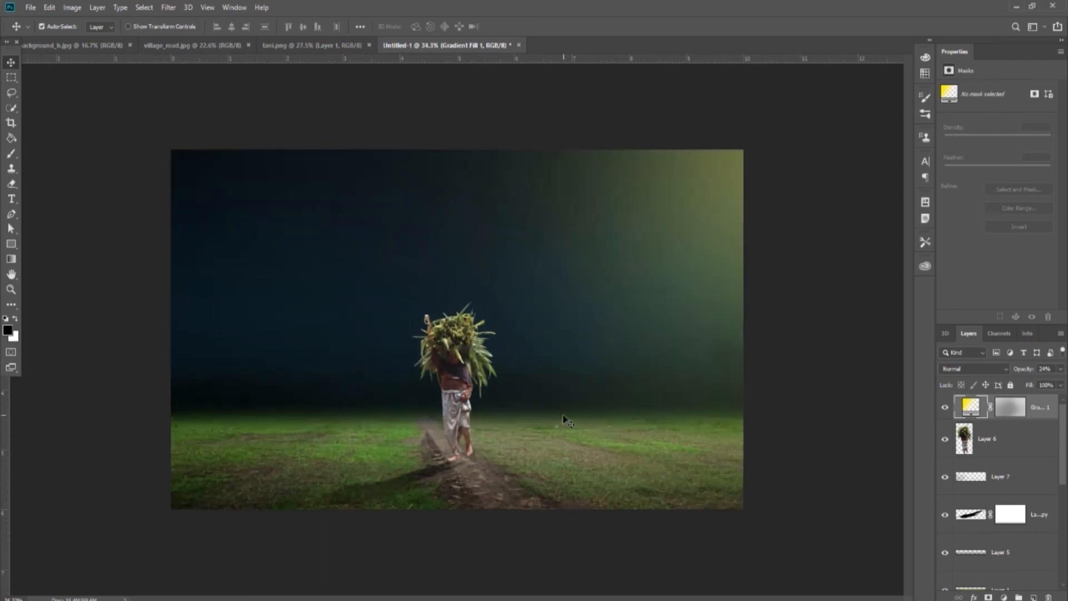
{"action": "scroll", "coordinate": [552, 403], "scroll_direction": "down", "scroll_amount": 2}
{"action": "scroll", "coordinate": [551, 402], "scroll_direction": "down", "scroll_amount": 1}
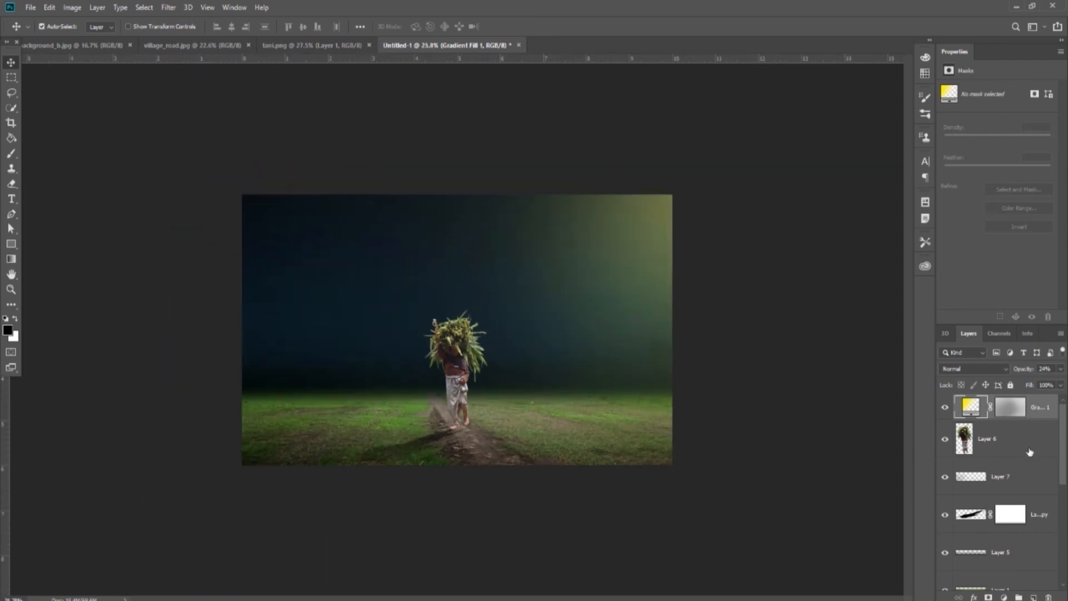
Apply Color Balance to the grass on Layer 1, shifting its midtones toward blue by +15
{"action": "scroll", "coordinate": [985, 501], "scroll_direction": "down", "scroll_amount": 1}
{"action": "left_click", "coordinate": [1014, 567]}
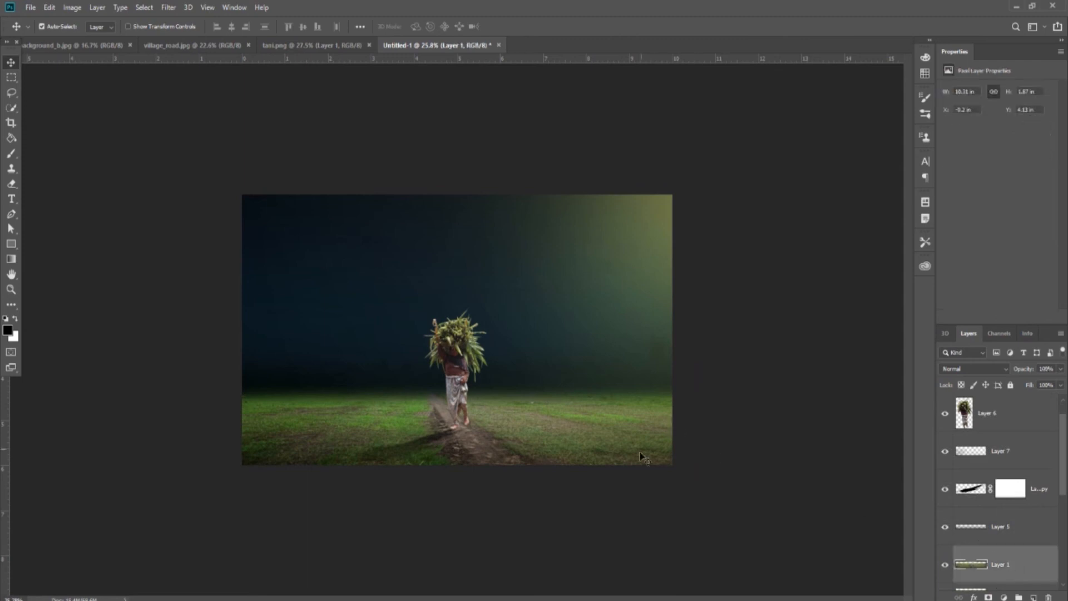
{"action": "key", "text": "ctrl+b"}
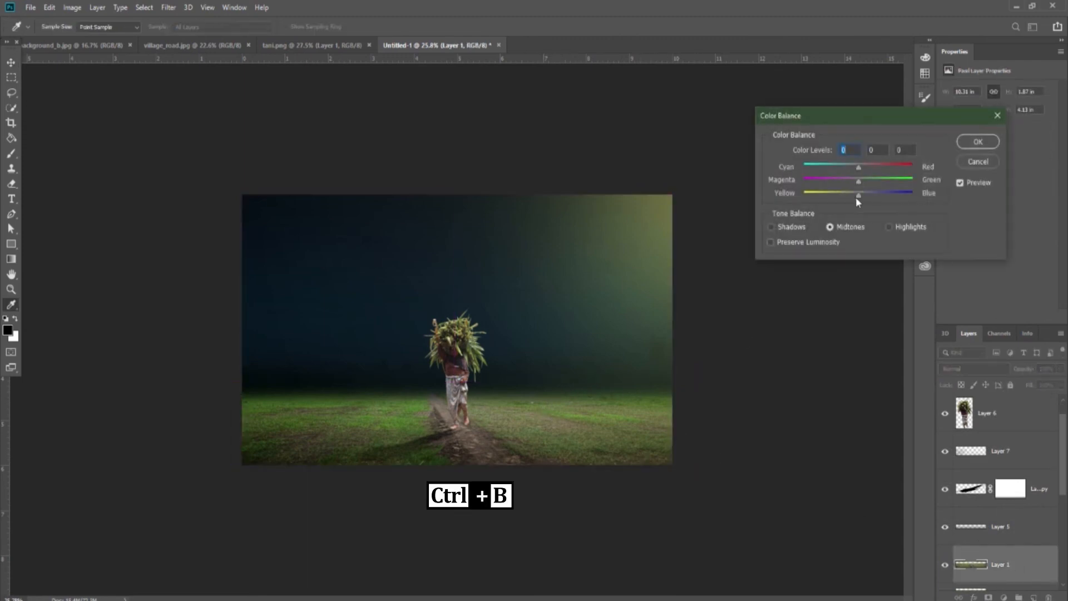
{"action": "mouse_move", "coordinate": [859, 195]}
{"action": "left_mouse_down"}
{"action": "mouse_move", "coordinate": [866, 202]}
{"action": "mouse_move", "coordinate": [858, 187]}
{"action": "left_mouse_up"}
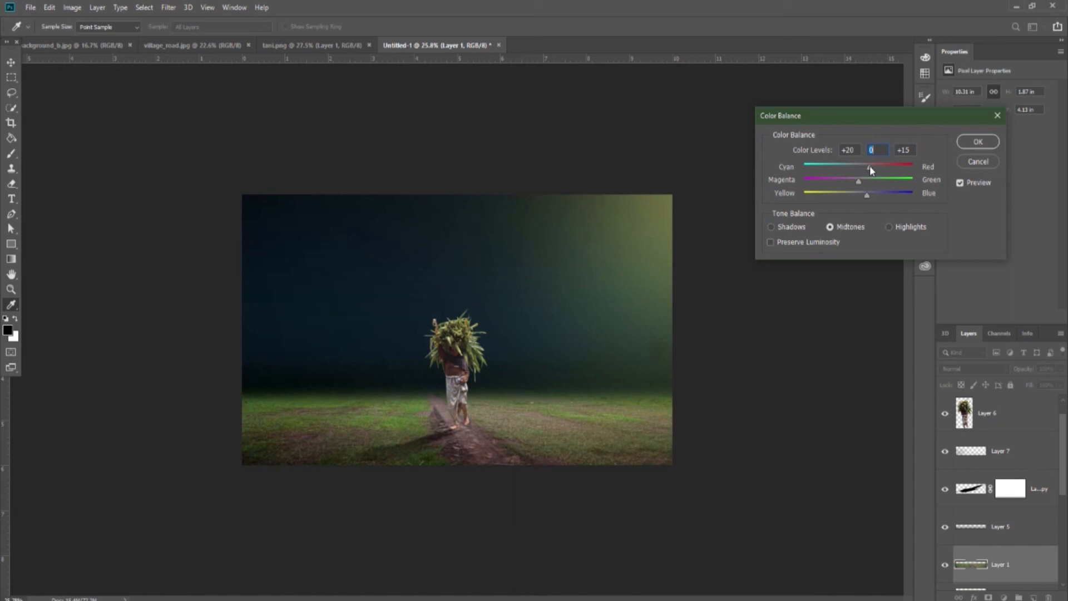
{"action": "left_click_drag", "start_coordinate": [870, 167], "coordinate": [860, 167]}
{"action": "left_click", "coordinate": [857, 168]}
{"action": "left_click", "coordinate": [971, 146]}
{"action": "scroll", "coordinate": [542, 439], "scroll_direction": "down", "scroll_amount": 4}
{"action": "scroll", "coordinate": [578, 435], "scroll_direction": "up", "scroll_amount": 5}
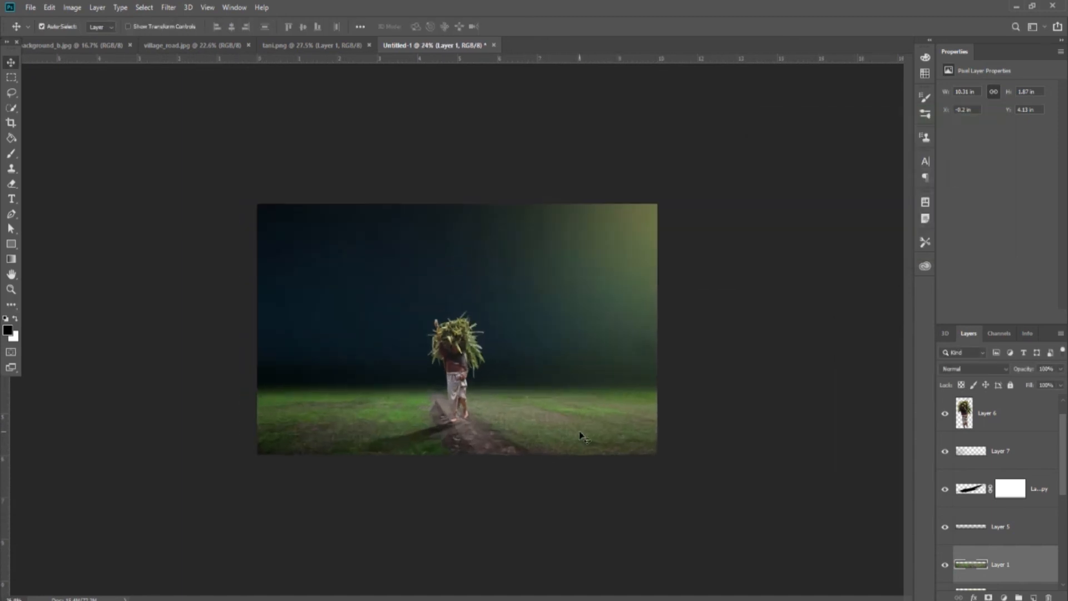
Add a Solid Color fill layer in bright blue 00a8ff above the Gradient Fill layer
{"action": "left_click", "coordinate": [1041, 404]}
{"action": "scroll", "coordinate": [1035, 503], "scroll_direction": "up", "scroll_amount": 1}
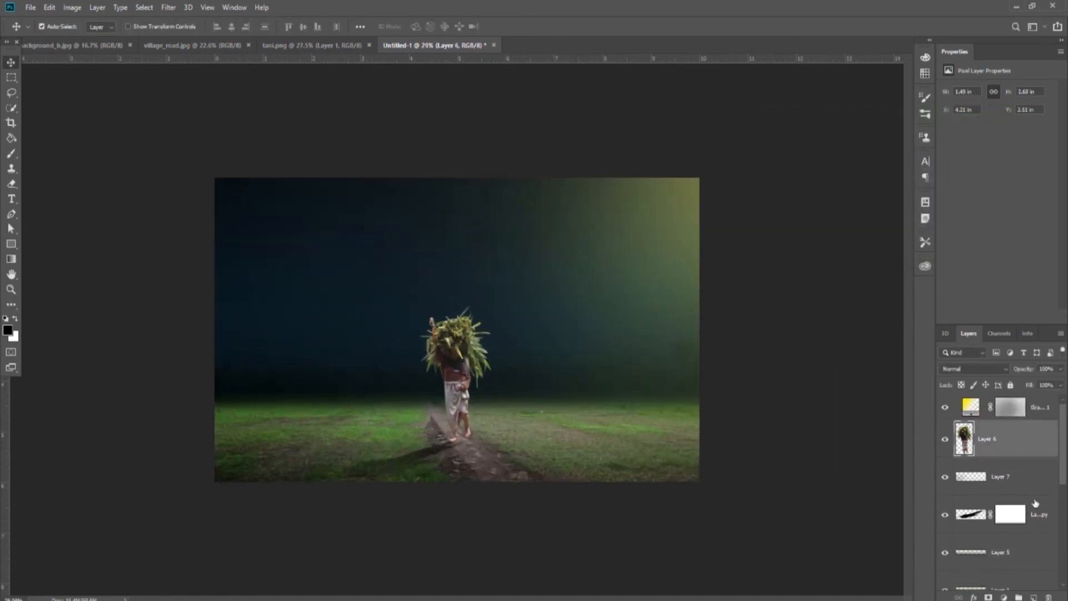
{"action": "left_click", "coordinate": [1036, 412]}
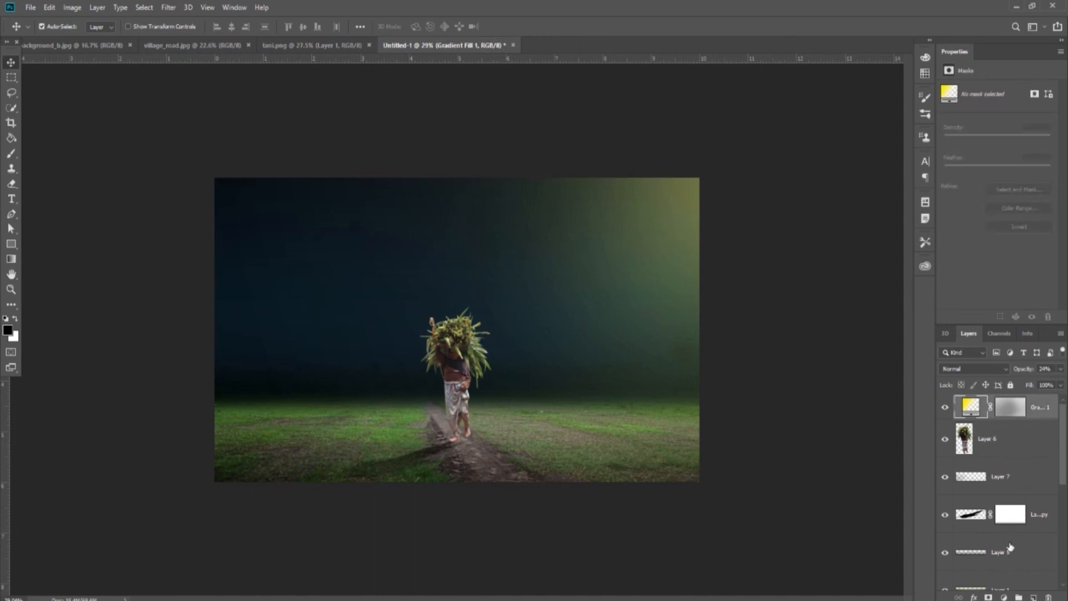
{"action": "left_click", "coordinate": [1003, 596]}
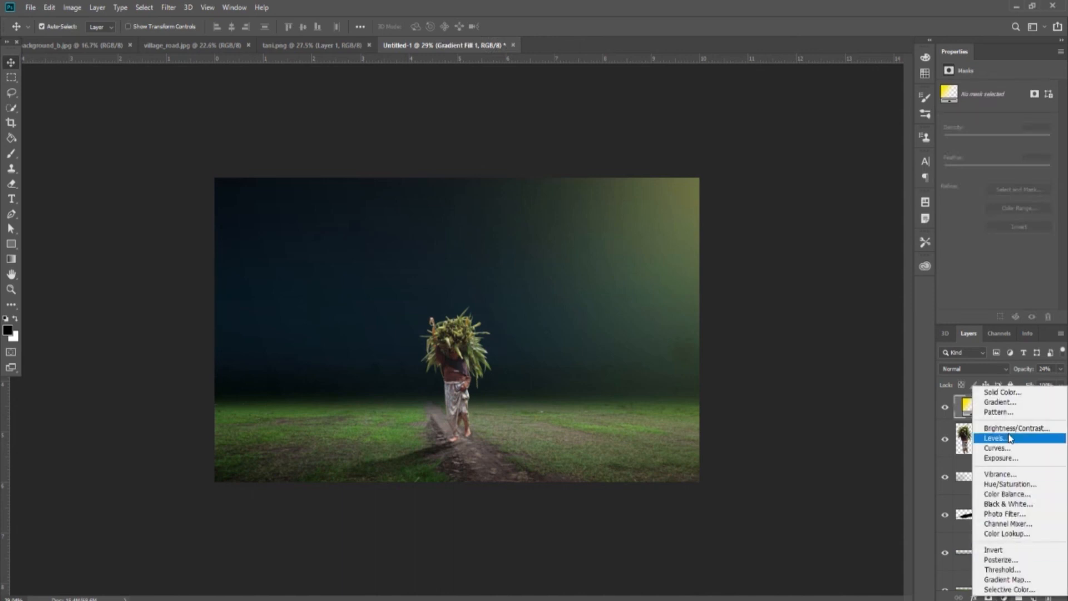
{"action": "left_click", "coordinate": [995, 389]}
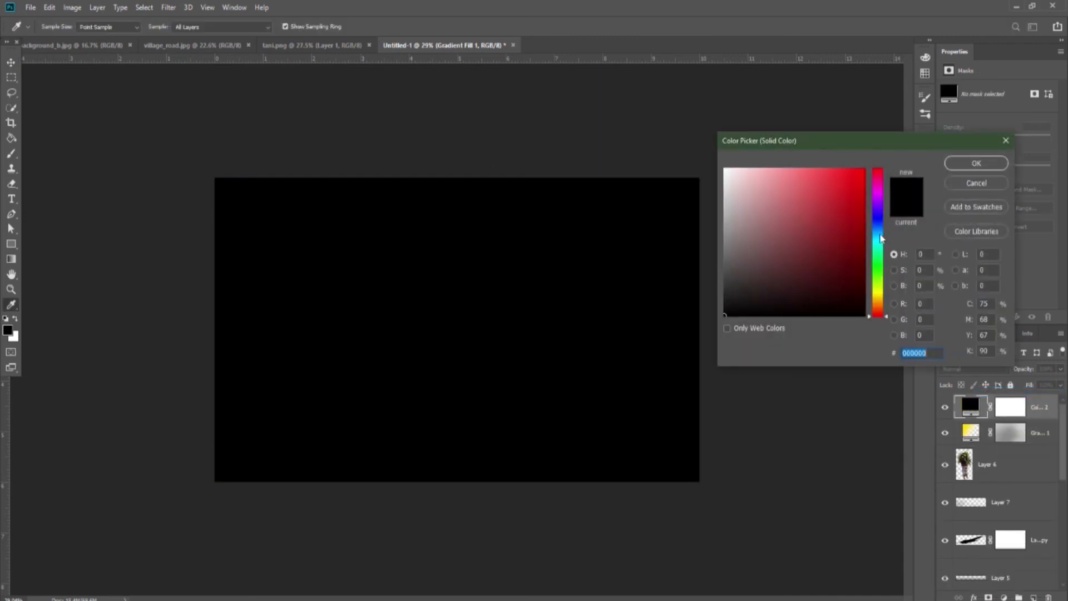
{"action": "type", "text": "0aa2f0"}
{"action": "left_click", "coordinate": [867, 164]}
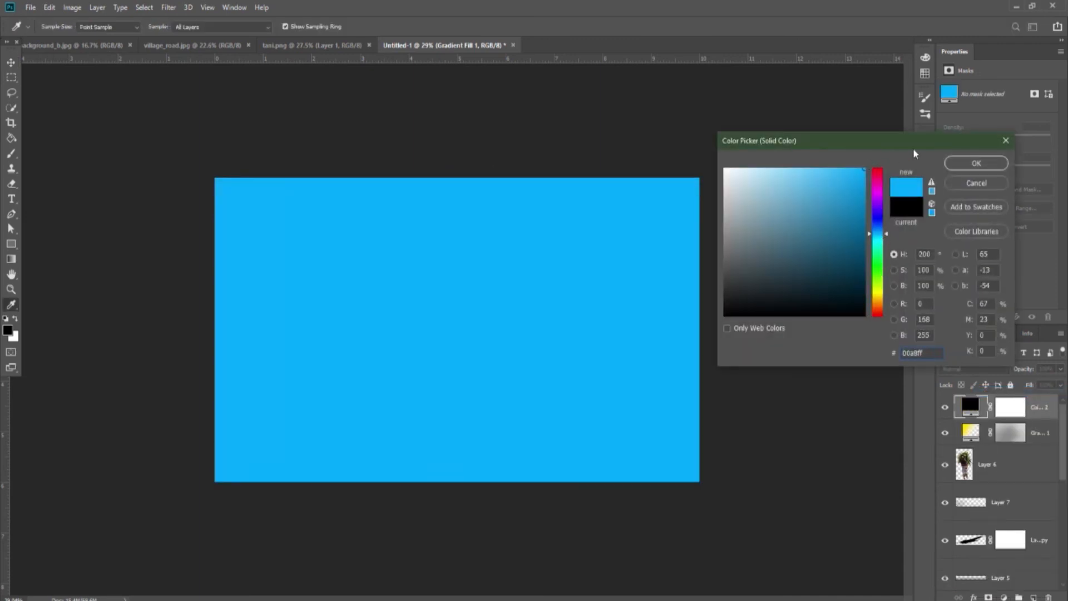
{"action": "left_click", "coordinate": [977, 164]}
Set the blue Color Fill layer to Overlay blending and reduce its opacity to 17%
{"action": "left_click", "coordinate": [996, 368]}
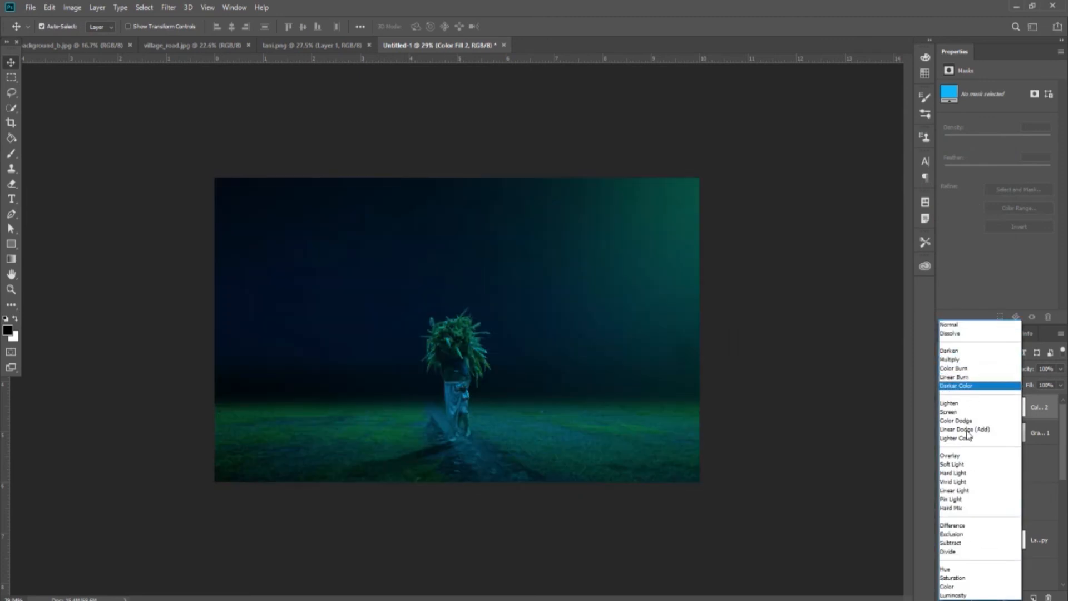
{"action": "left_click", "coordinate": [961, 457]}
{"action": "left_click", "coordinate": [1060, 369]}
{"action": "left_click_drag", "start_coordinate": [1058, 384], "coordinate": [1022, 389]}
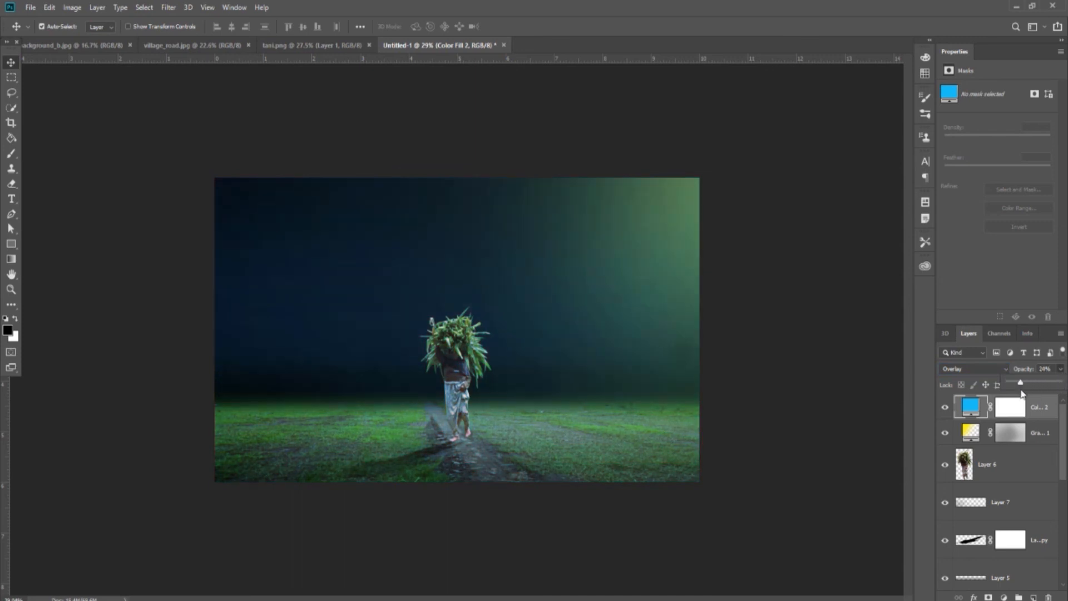
{"action": "left_click_drag", "start_coordinate": [1020, 396], "coordinate": [1016, 400]}
Compare the scene with the blue Color Fill layer hidden and shown
{"action": "scroll", "coordinate": [698, 448], "scroll_direction": "up", "scroll_amount": 3}
{"action": "left_click", "coordinate": [978, 465]}
{"action": "left_click", "coordinate": [969, 412]}
{"action": "left_click", "coordinate": [944, 407]}
{"action": "left_click", "coordinate": [945, 409]}
{"action": "scroll", "coordinate": [673, 361], "scroll_direction": "down", "scroll_amount": 3}
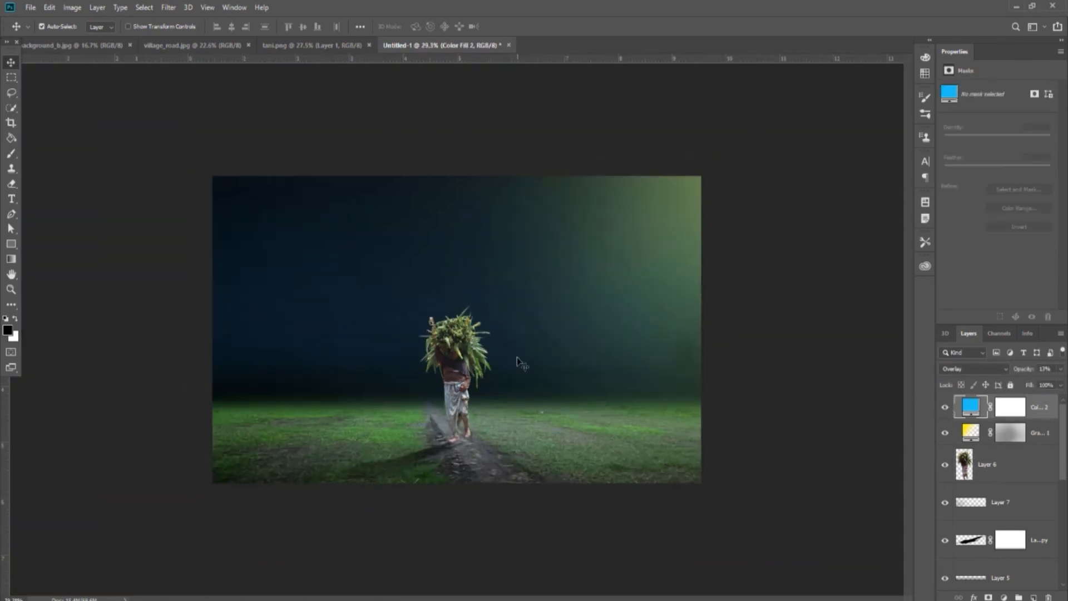
Add a Brightness/Contrast adjustment layer above the blue fill with brightness 20 and contrast 32
{"action": "left_click", "coordinate": [1007, 595]}
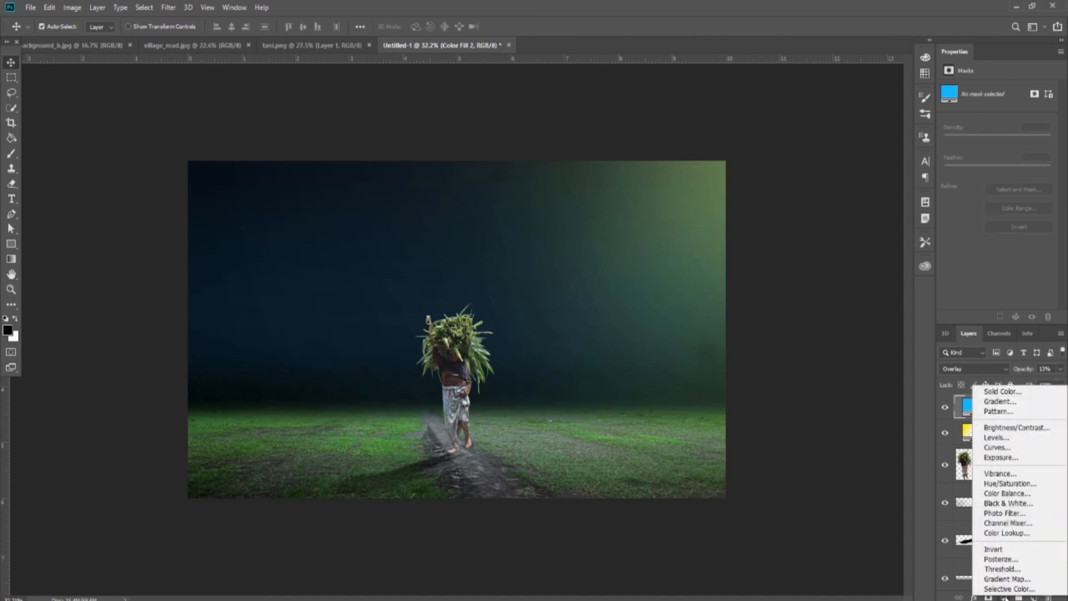
{"action": "left_click", "coordinate": [1008, 433]}
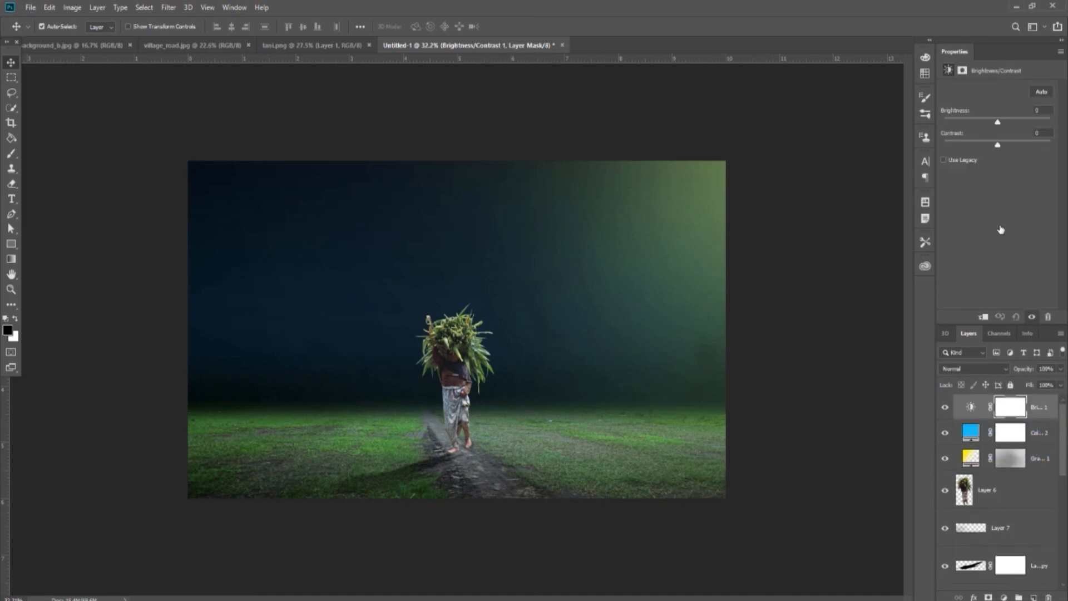
{"action": "mouse_move", "coordinate": [998, 143]}
{"action": "left_mouse_down"}
{"action": "mouse_move", "coordinate": [1014, 144]}
{"action": "mouse_move", "coordinate": [987, 122]}
{"action": "mouse_move", "coordinate": [1006, 127]}
{"action": "left_mouse_up"}
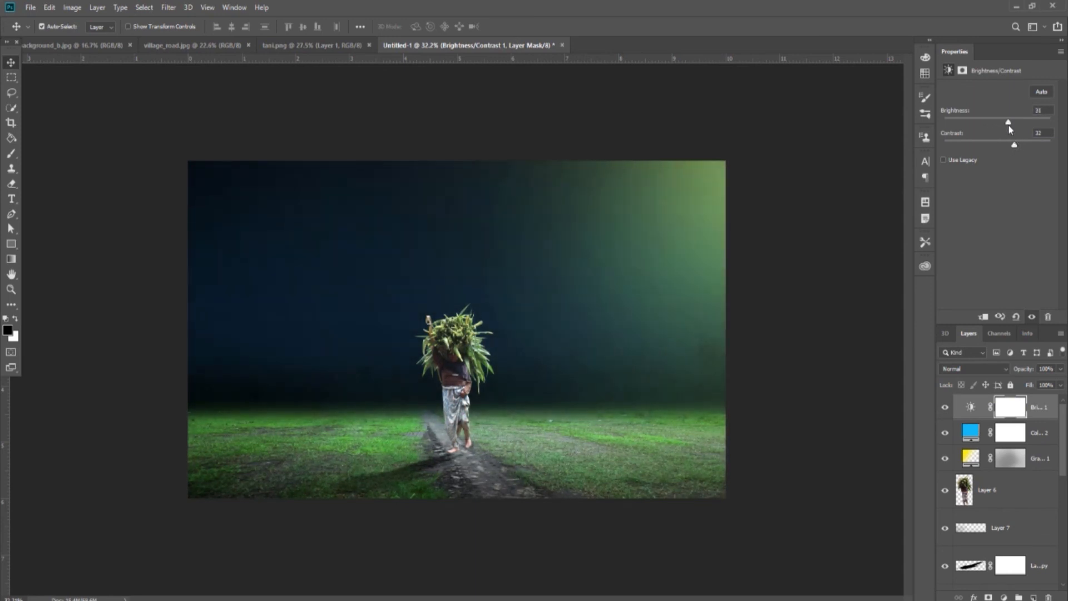
{"action": "left_click_drag", "start_coordinate": [1008, 127], "coordinate": [1004, 132]}
Review the composite by hiding and showing the Brightness/Contrast layer, the yellow gradient and layers further down the stack
{"action": "scroll", "coordinate": [665, 482], "scroll_direction": "down", "scroll_amount": 2}
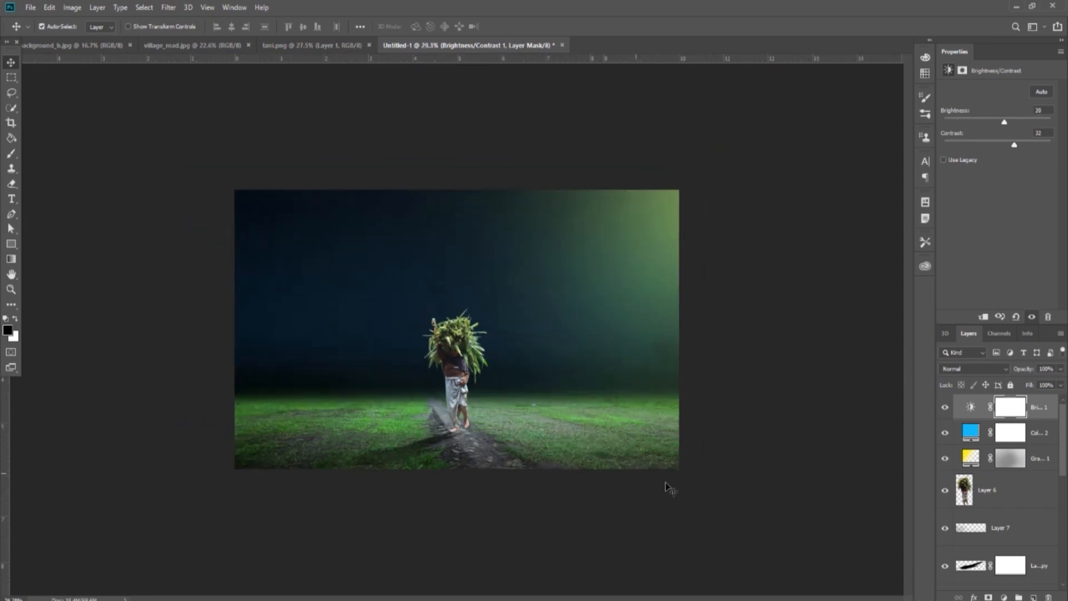
{"action": "scroll", "coordinate": [665, 481], "scroll_direction": "up", "scroll_amount": 3}
{"action": "scroll", "coordinate": [674, 466], "scroll_direction": "down", "scroll_amount": 2}
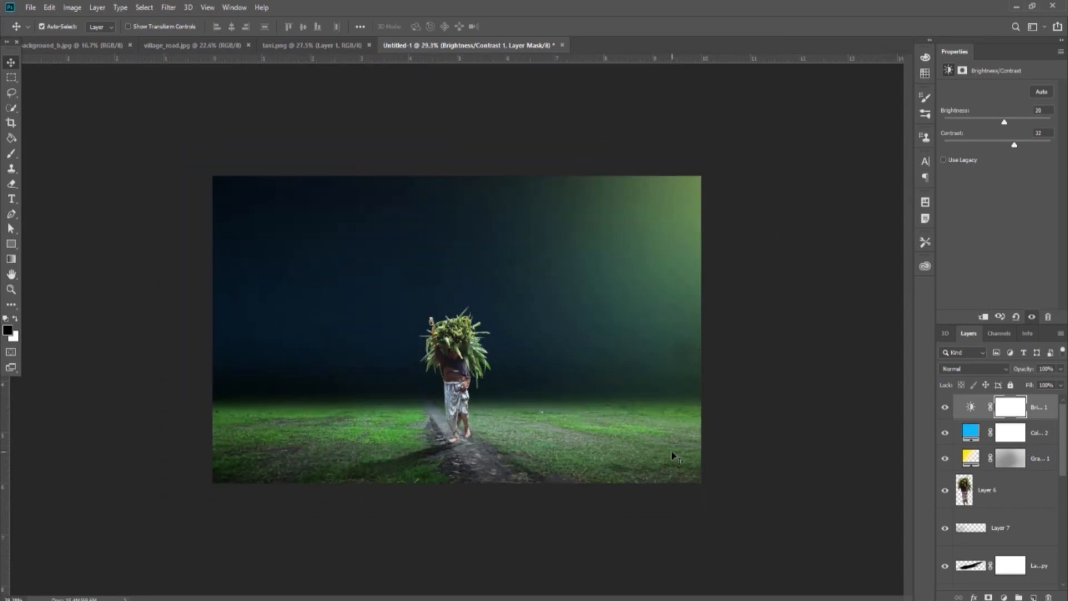
{"action": "scroll", "coordinate": [674, 456], "scroll_direction": "down", "scroll_amount": 1}
{"action": "left_click", "coordinate": [944, 407]}
{"action": "left_click", "coordinate": [945, 407]}
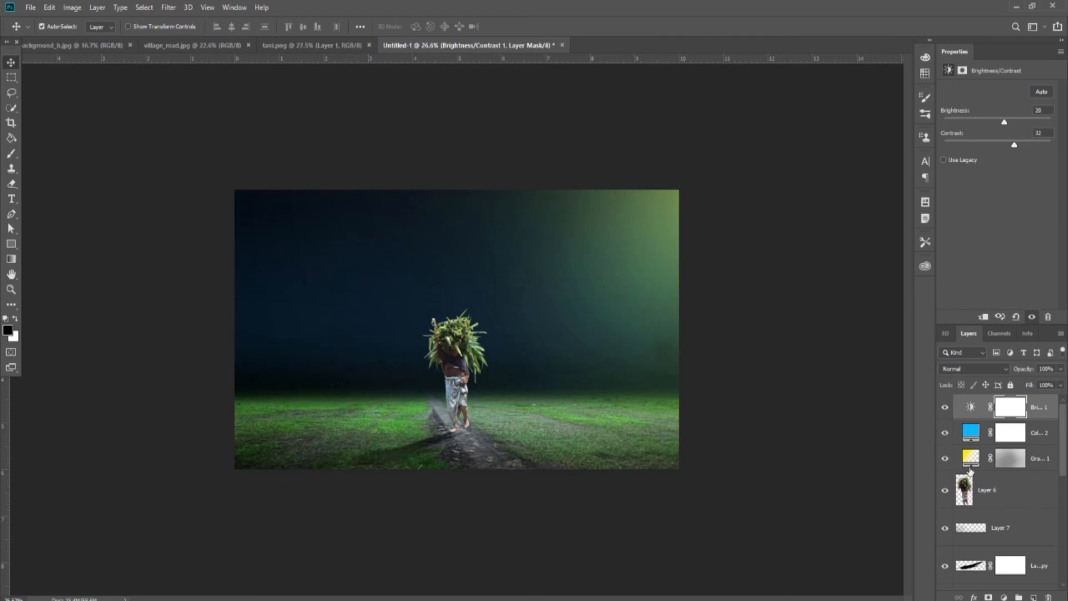
{"action": "scroll", "coordinate": [960, 443], "scroll_direction": "down", "scroll_amount": 1}
{"action": "left_click", "coordinate": [944, 433]}
{"action": "left_click", "coordinate": [943, 434]}
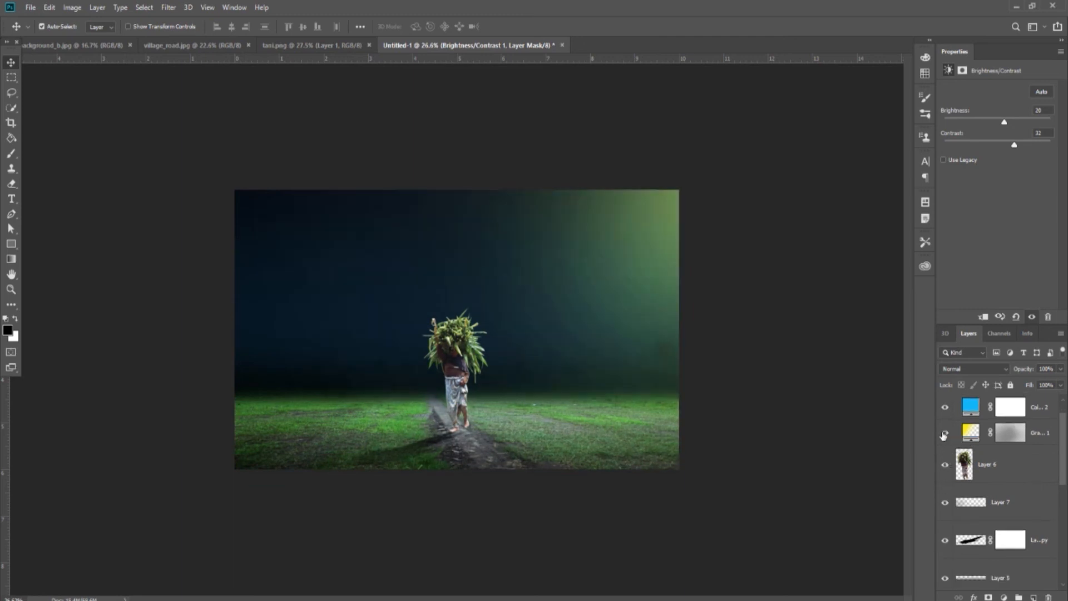
{"action": "scroll", "coordinate": [945, 445], "scroll_direction": "down", "scroll_amount": 3}
{"action": "left_click", "coordinate": [945, 525]}
{"action": "left_click", "coordinate": [945, 526]}
{"action": "left_click", "coordinate": [945, 564]}
{"action": "left_click", "coordinate": [945, 563]}
{"action": "scroll", "coordinate": [637, 358], "scroll_direction": "down", "scroll_amount": 1}
{"action": "scroll", "coordinate": [638, 353], "scroll_direction": "up", "scroll_amount": 2}
{"action": "scroll", "coordinate": [638, 352], "scroll_direction": "down", "scroll_amount": 1}
{"action": "scroll", "coordinate": [985, 442], "scroll_direction": "up", "scroll_amount": 2}
{"action": "scroll", "coordinate": [985, 442], "scroll_direction": "up", "scroll_amount": 2}
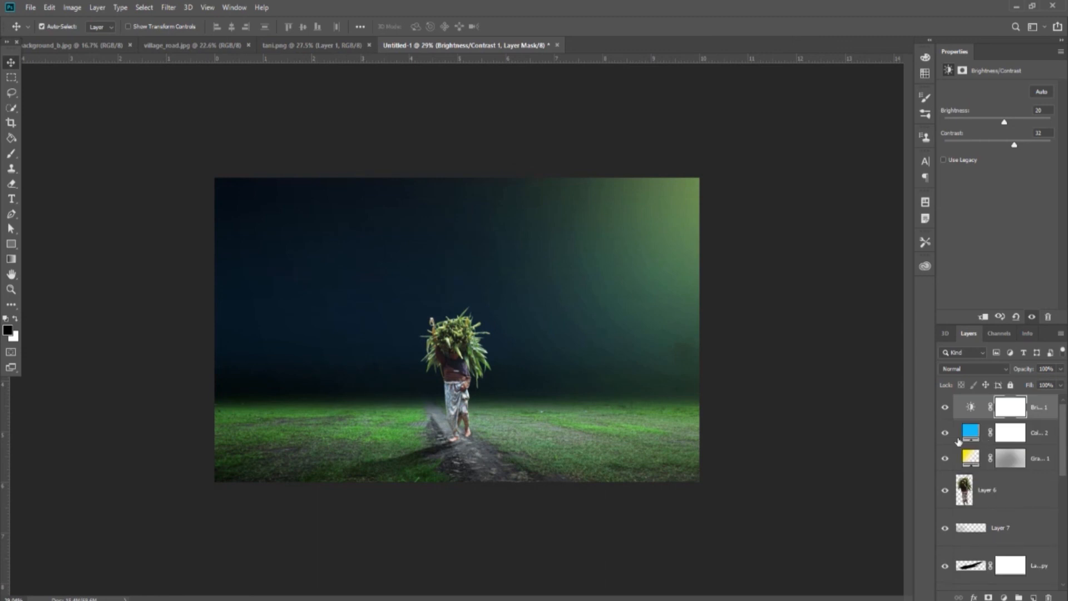
Add a Color Balance adjustment layer on top, shifting the midtones to +4 toward red and +12 toward green
{"action": "left_click", "coordinate": [1013, 595]}
{"action": "left_click", "coordinate": [1001, 498]}
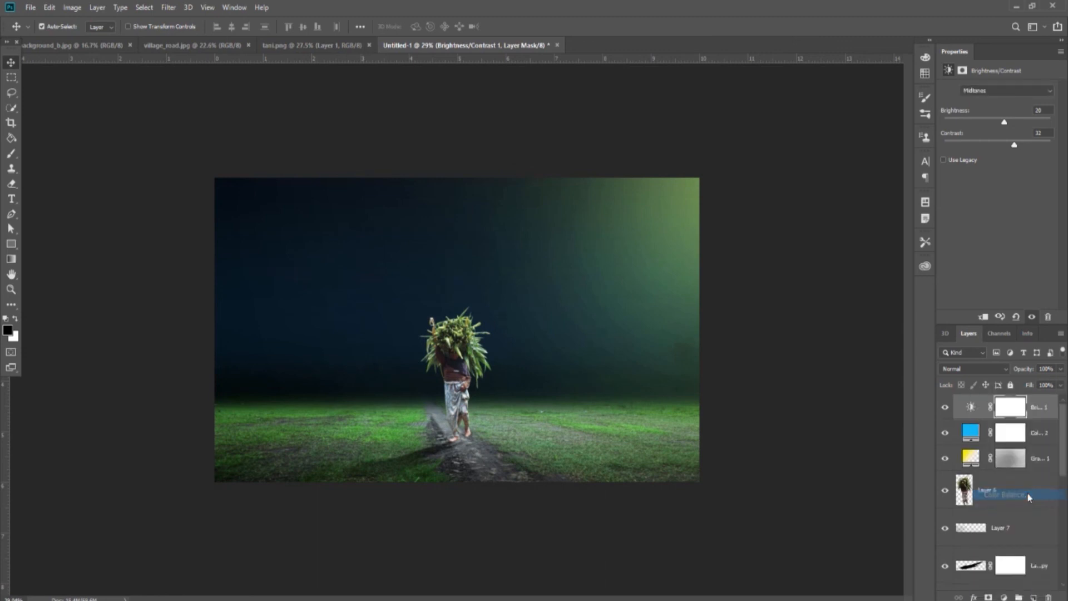
{"action": "left_click_drag", "start_coordinate": [985, 153], "coordinate": [993, 160]}
{"action": "left_click_drag", "start_coordinate": [984, 133], "coordinate": [984, 136]}
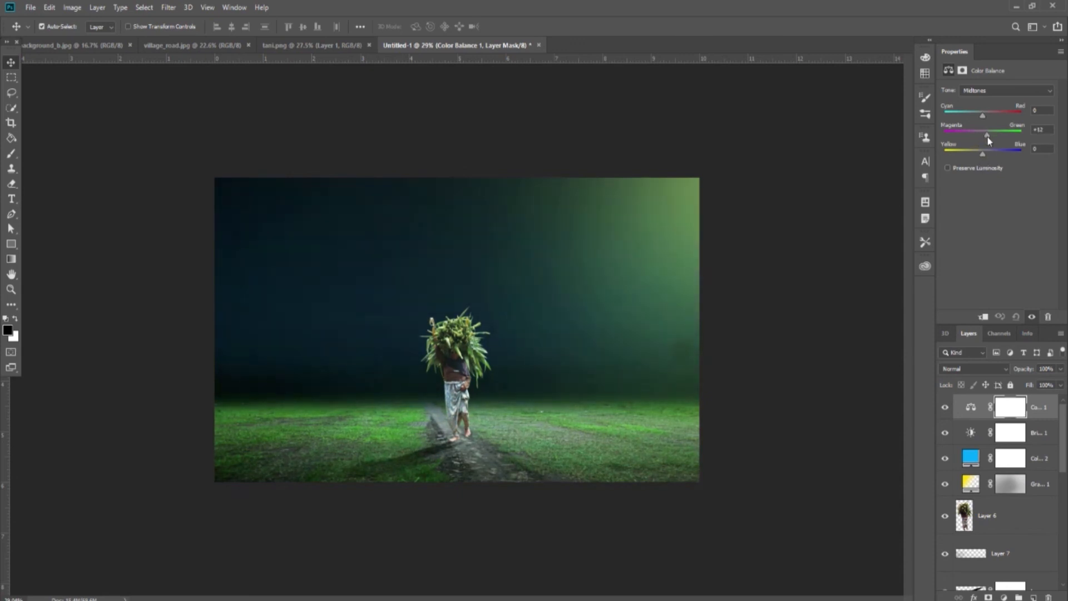
{"action": "left_click", "coordinate": [983, 115]}
{"action": "left_click_drag", "start_coordinate": [977, 122], "coordinate": [981, 122]}
{"action": "scroll", "coordinate": [681, 484], "scroll_direction": "up", "scroll_amount": 5}
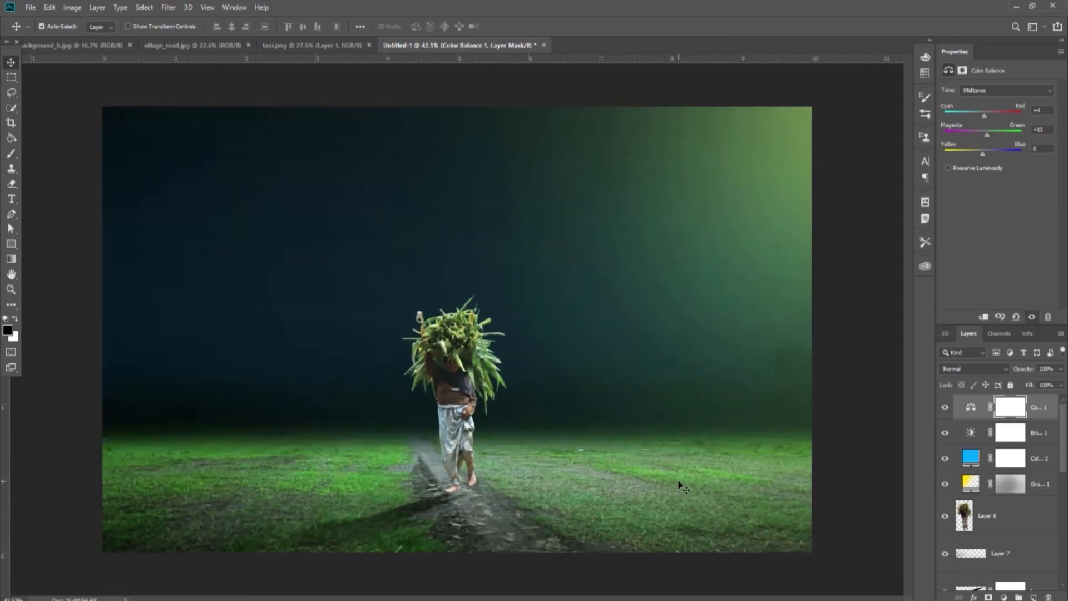
{"action": "scroll", "coordinate": [683, 477], "scroll_direction": "down", "scroll_amount": 3}
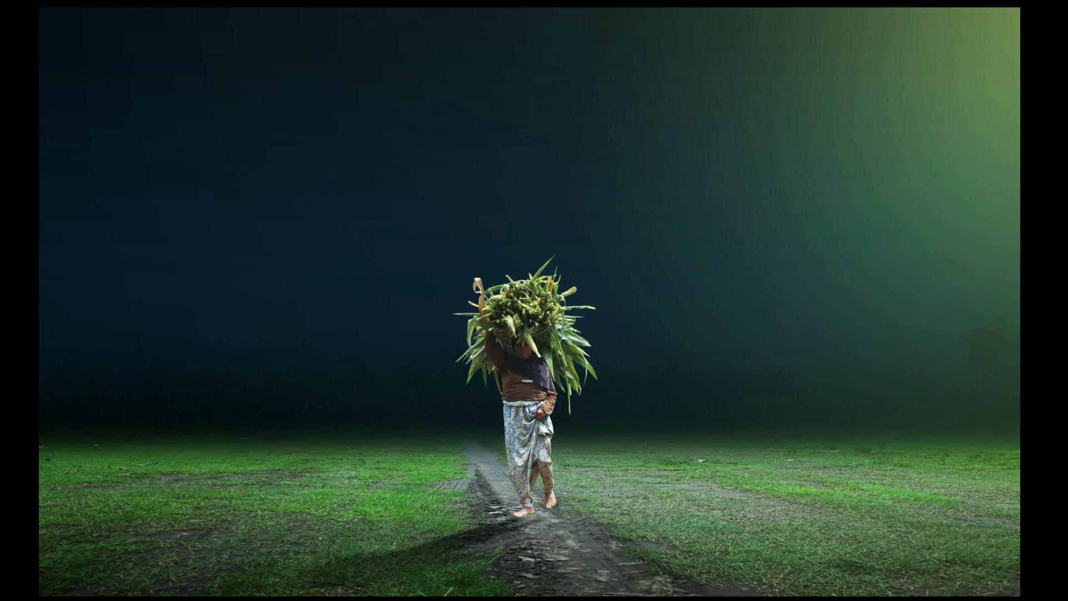